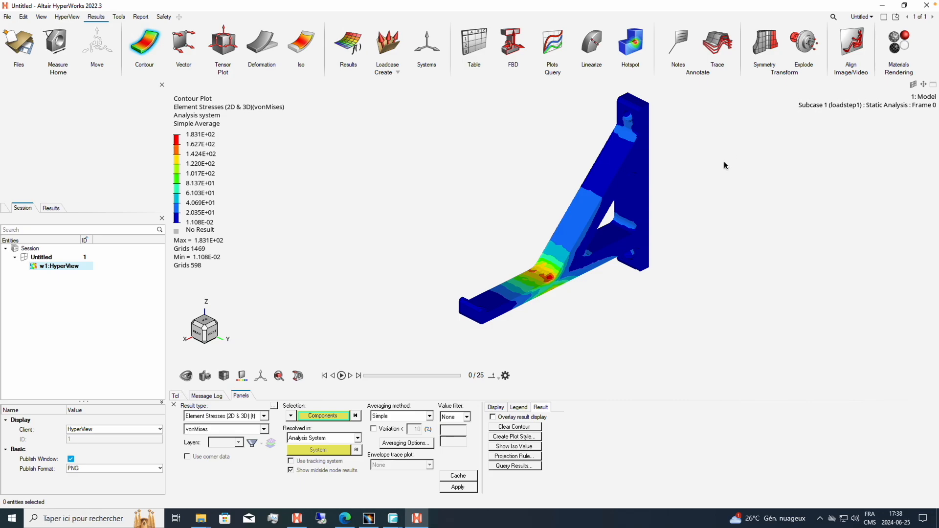
Change the bracket's contour result type from element stresses to Displacement (v) with magnitude and apply it
middle_click_drag(725, 166, 615, 211)
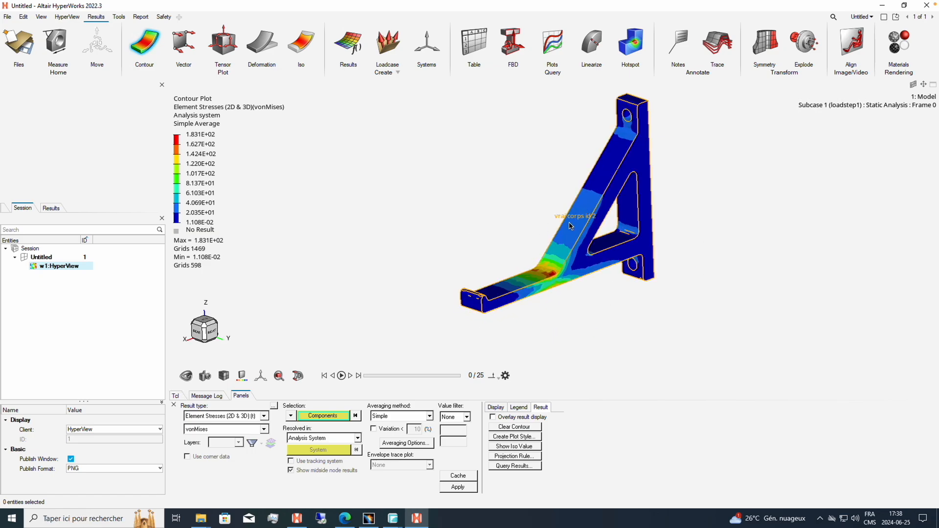
middle_click_drag(571, 226, 537, 218)
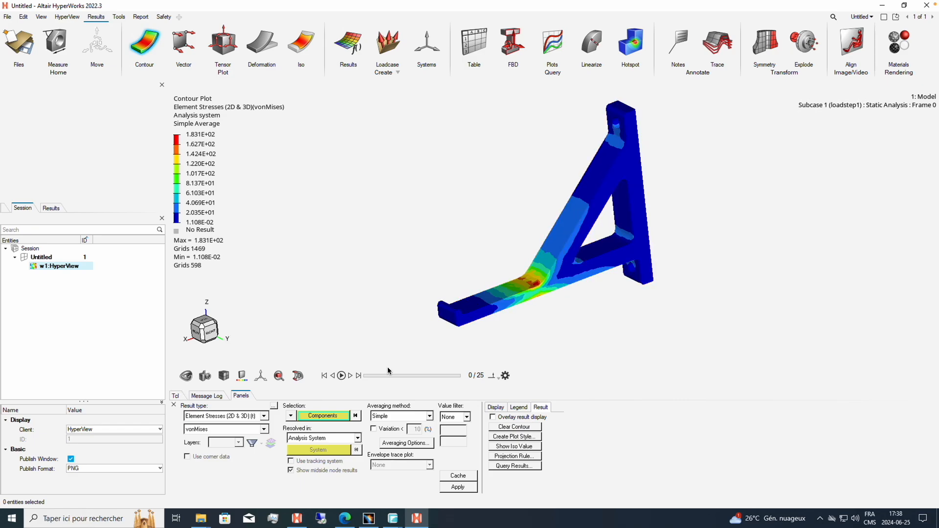
left_click(264, 417)
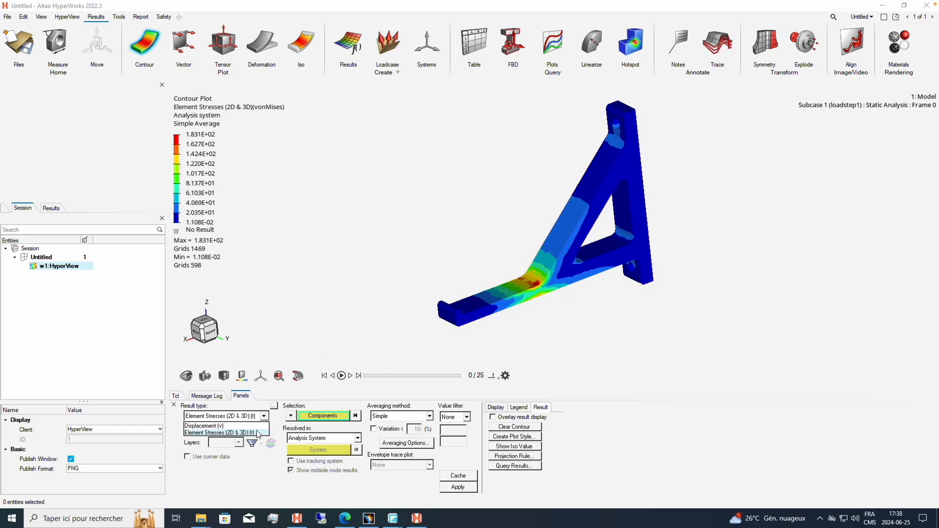
left_click(239, 426)
left_click(458, 488)
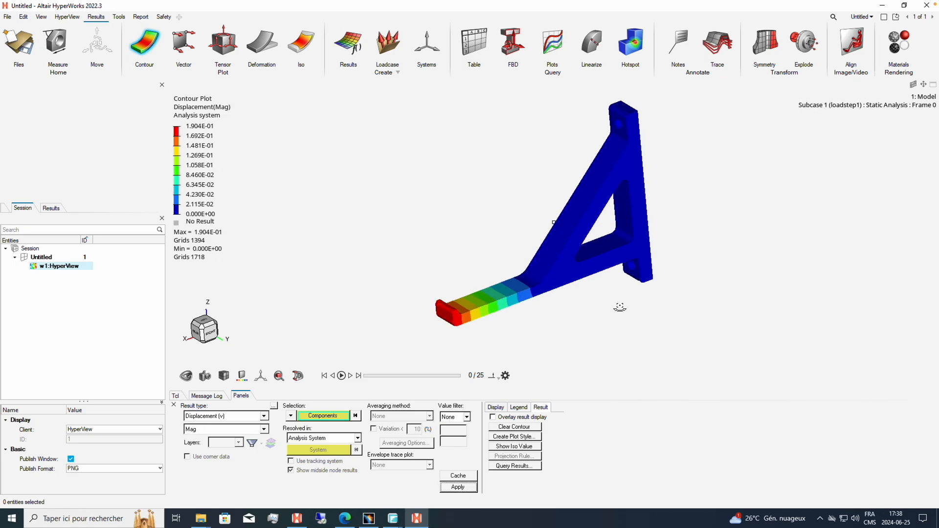
Set the animation to frame 1 and examine the displacement contour on the bracket
left_click_drag(618, 304, 563, 311, "ctrl")
mouse_move(366, 376)
left_mouse_down()
mouse_move(464, 381)
mouse_move(365, 384)
left_mouse_up()
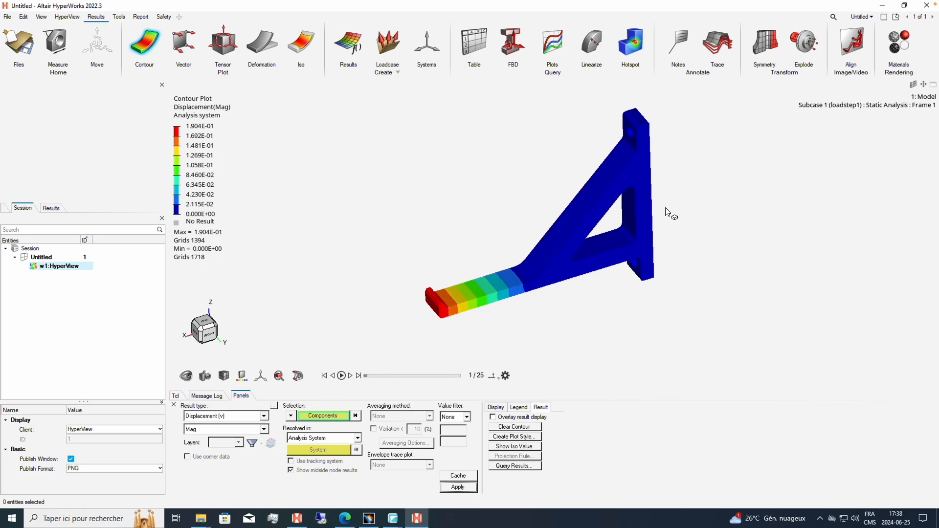
left_click_drag(667, 210, 715, 156, "ctrl")
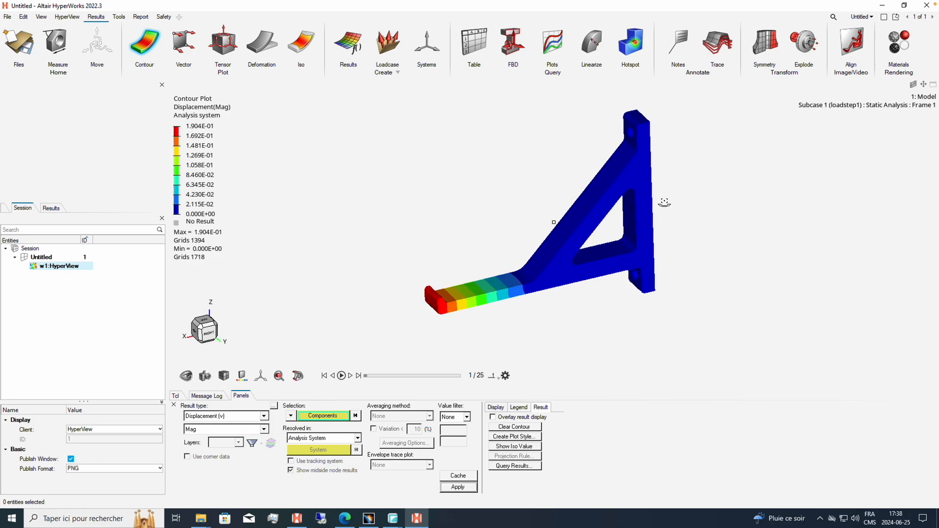
scroll(510, 201, "up", 1)
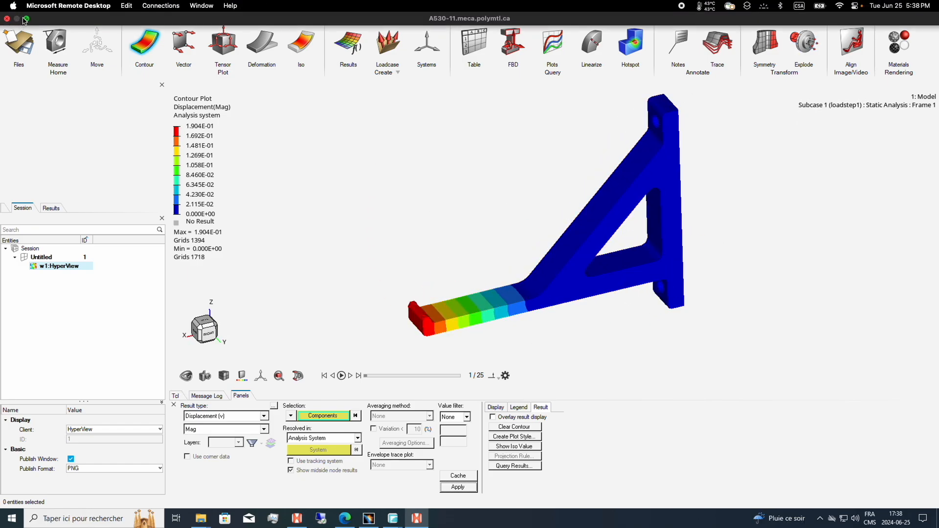
Switch to Autodesk Fusion and examine the bracket v1 model, including its arm and mounting holes
left_click(29, 18)
left_click_drag(205, 108, 609, 104)
left_click(354, 106)
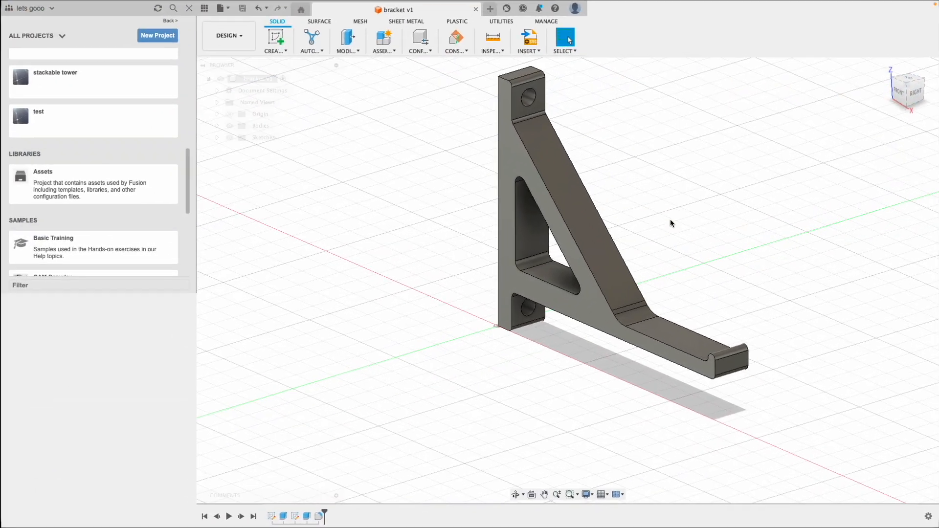
middle_click_drag(585, 308, 513, 300, "shift")
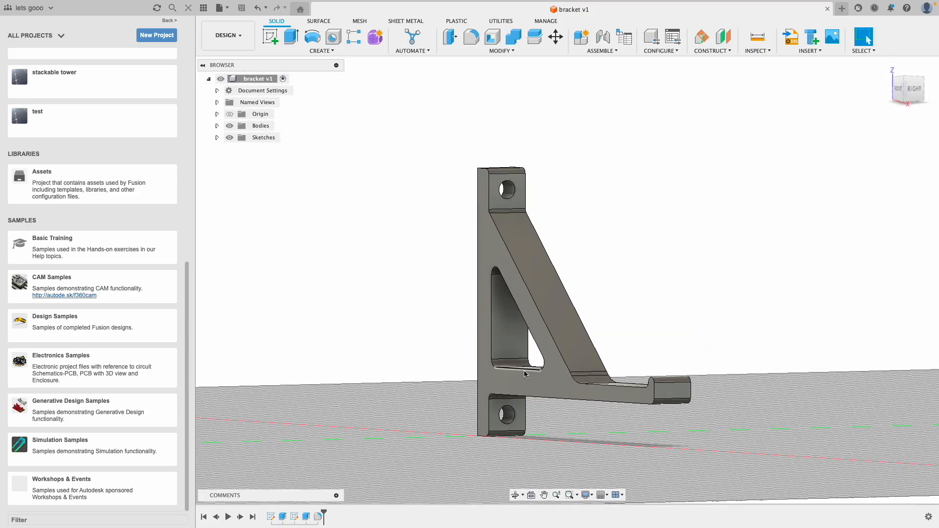
scroll(511, 303, "up", 1)
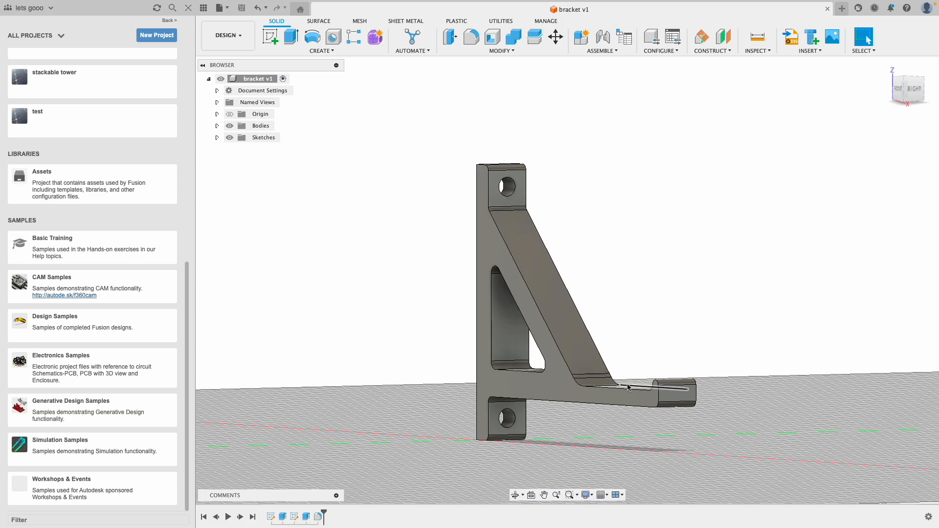
middle_click_drag(622, 345, 660, 370, "shift")
middle_click_drag(638, 331, 535, 233)
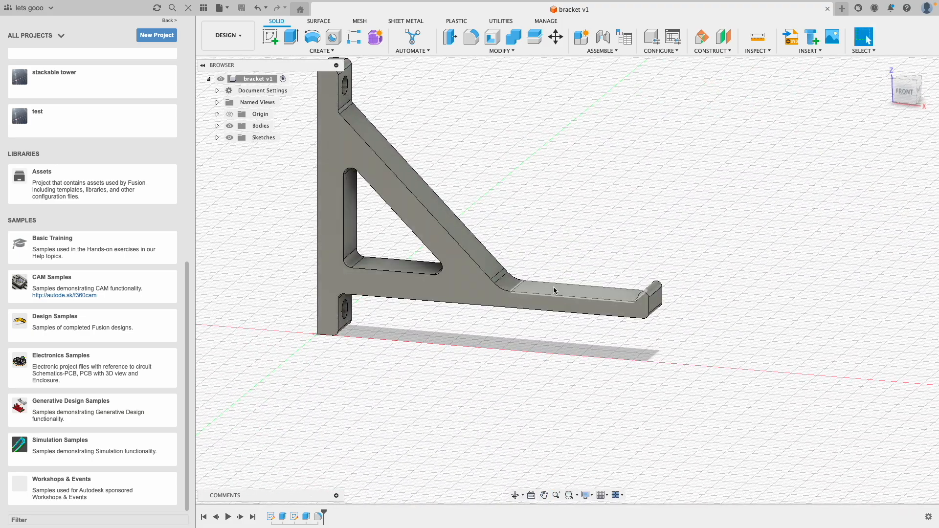
Select the flat upper face of the bracket's arm to show where the load acts
left_click(519, 289)
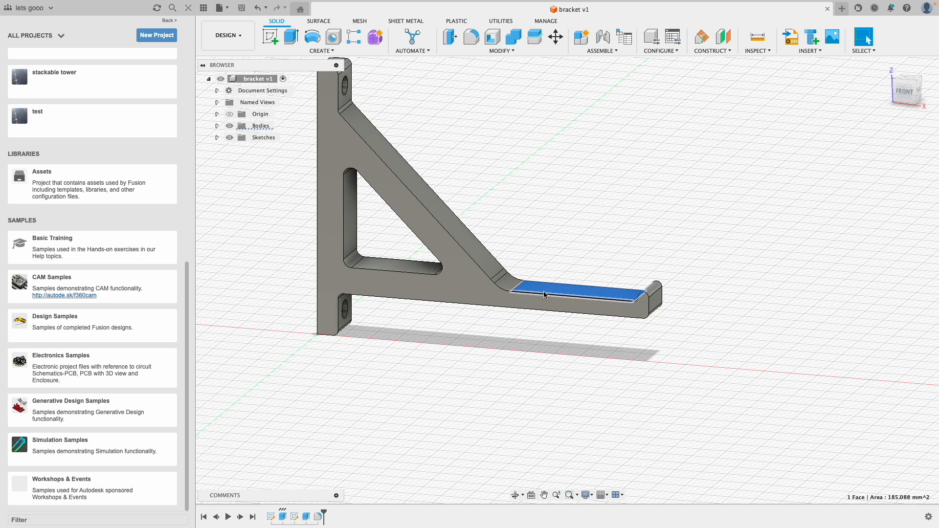
middle_click_drag(569, 226, 602, 276)
middle_click_drag(602, 276, 584, 274, "shift")
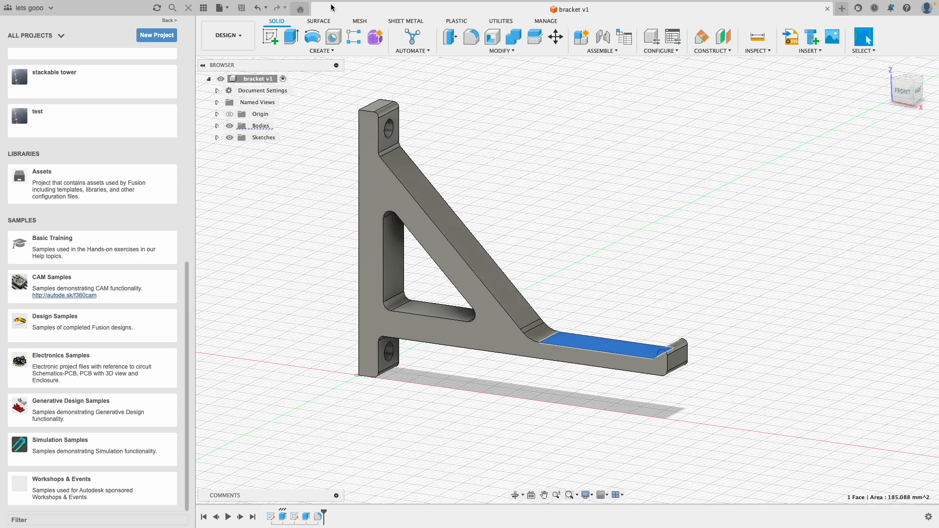
Switch back to HyperWorks in the remote desktop window and examine the bracket's displacement contour
left_click(27, 19)
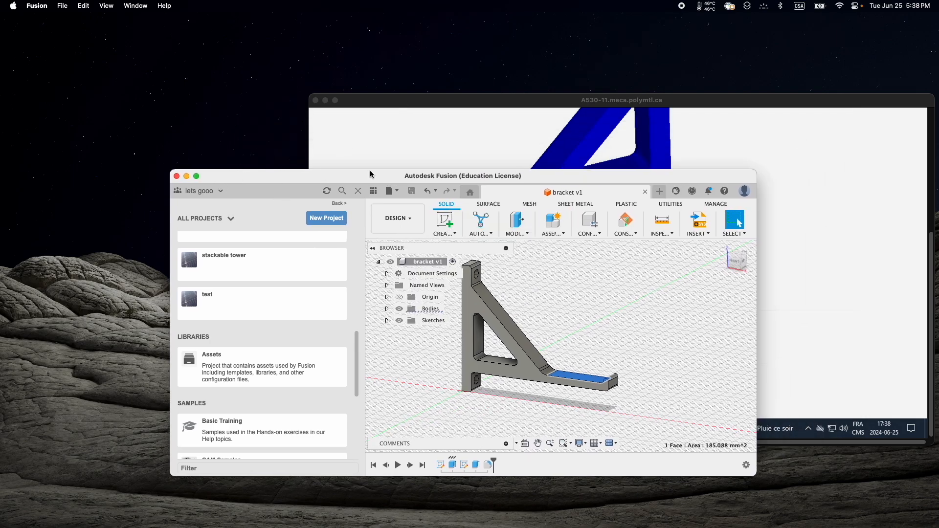
left_click_drag(366, 181, 265, 192)
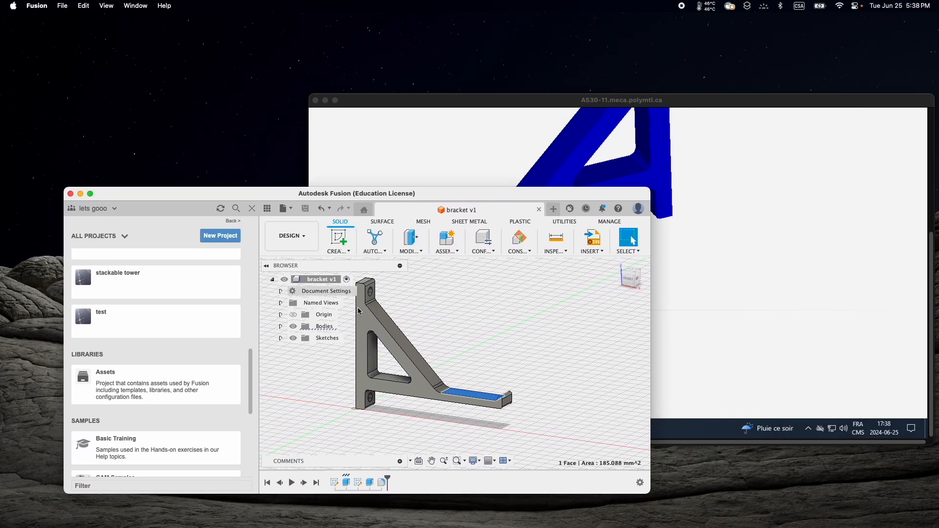
left_click_drag(392, 198, 334, 335)
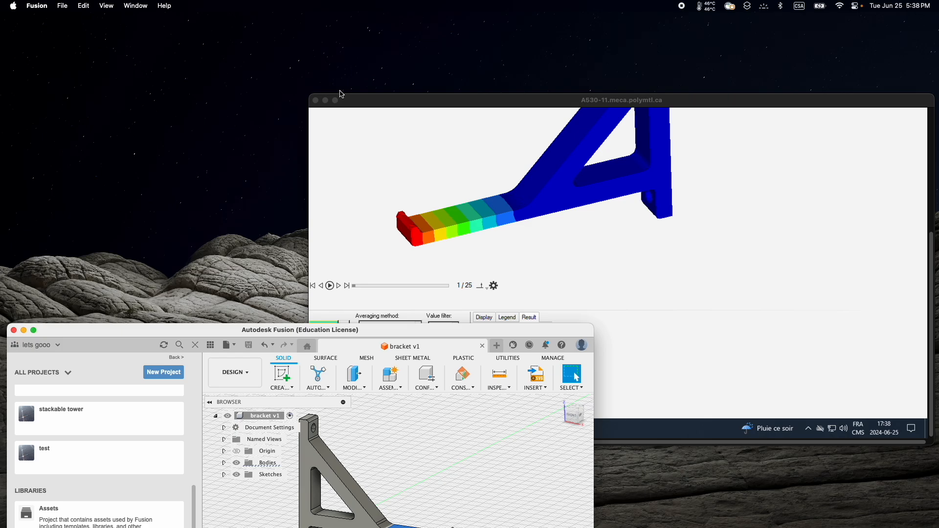
left_click(337, 102)
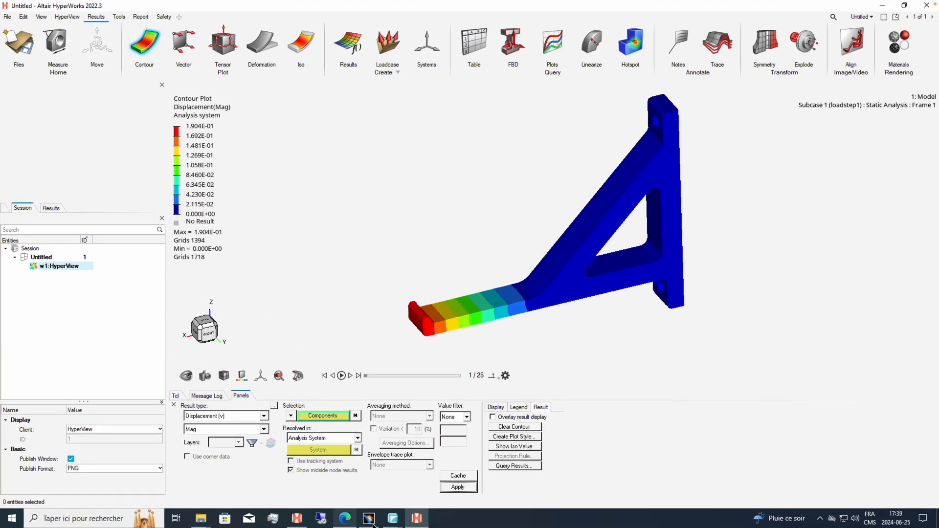
mouse_move(369, 518)
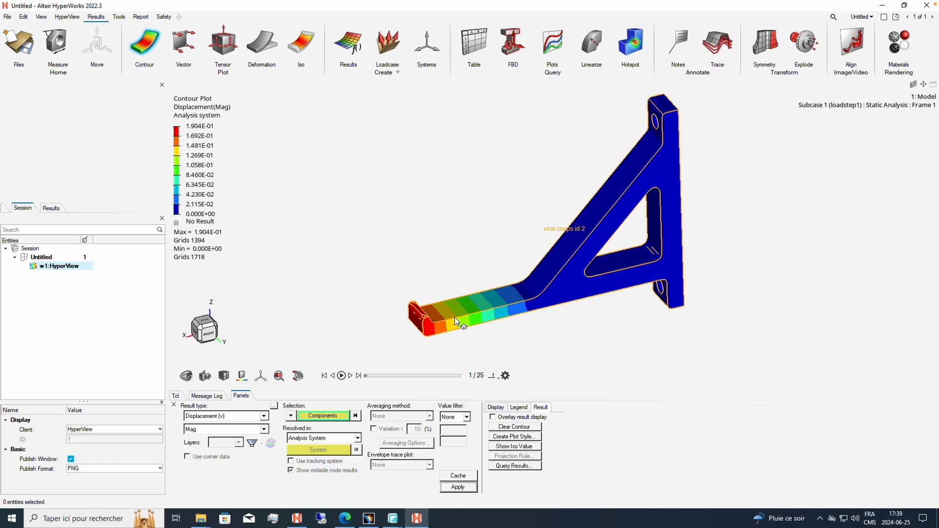
left_click_drag(455, 321, 592, 224, "ctrl")
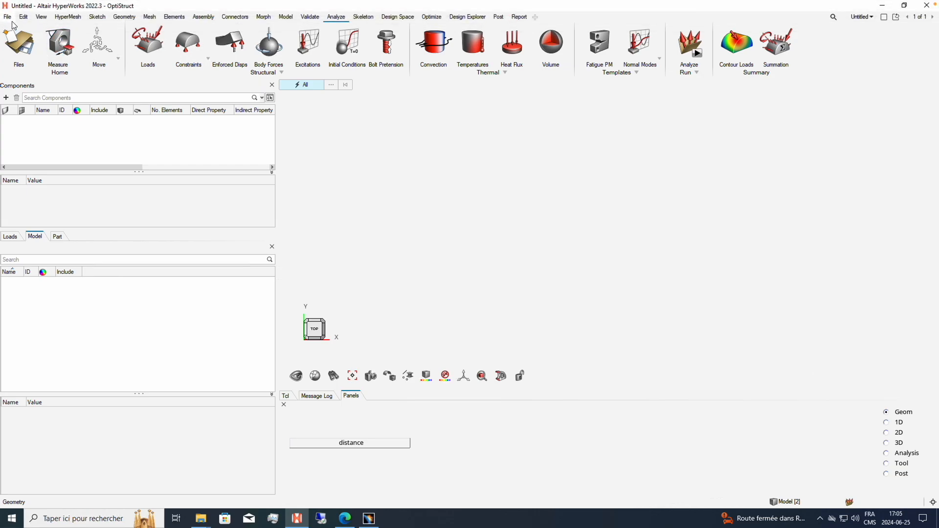
Import the bracket v1 STEP geometry from the Bureau folder, with hierarchy as Parts and components split by Body
left_click(9, 18)
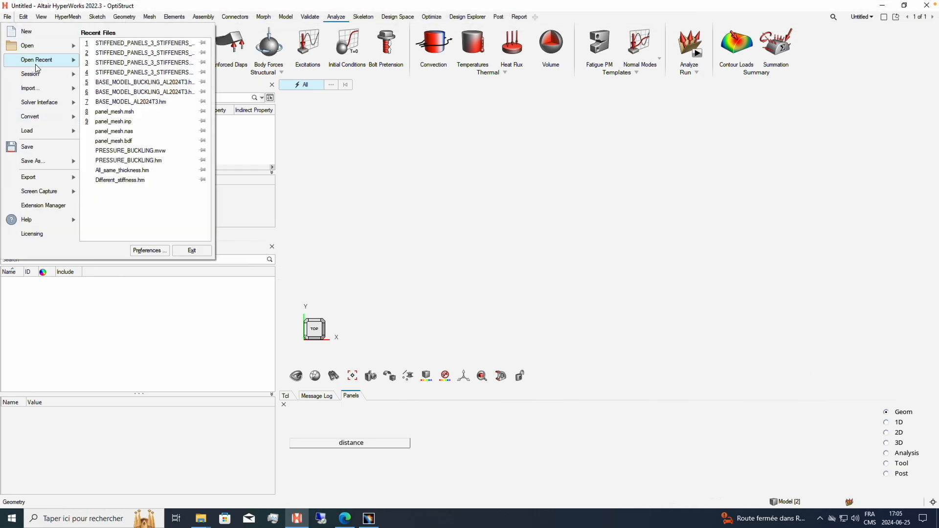
left_click(38, 49)
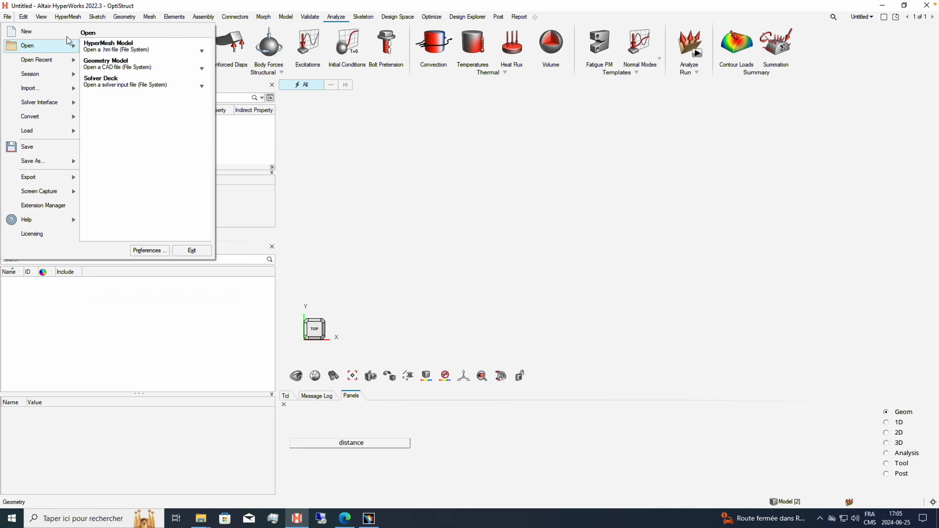
left_click(44, 60)
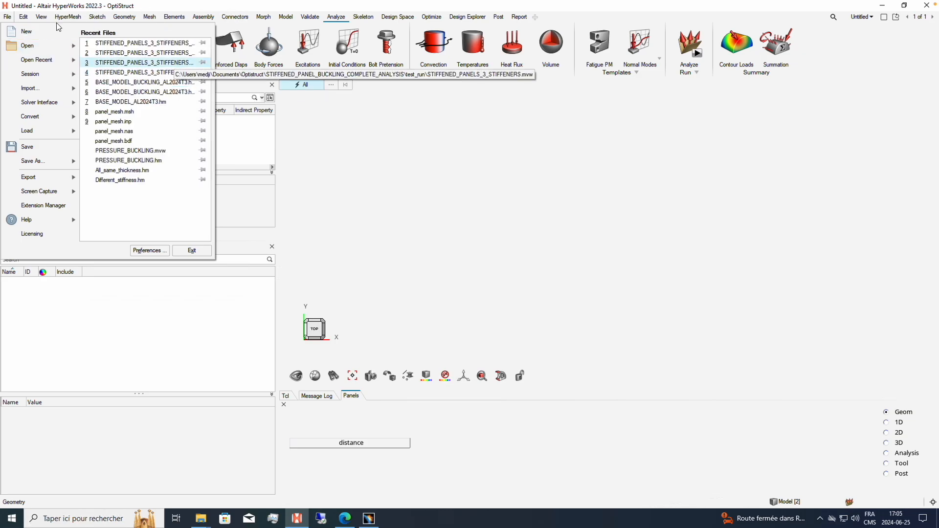
left_click(48, 50)
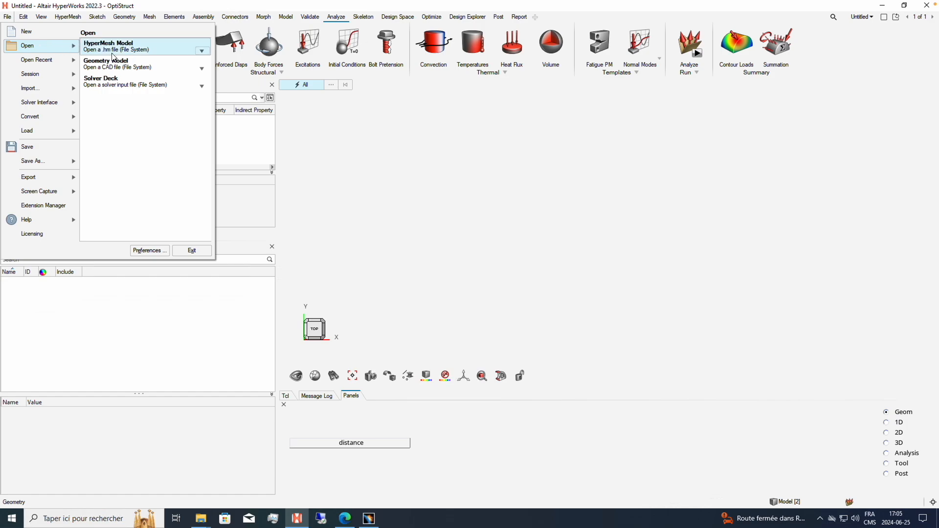
left_click(42, 88)
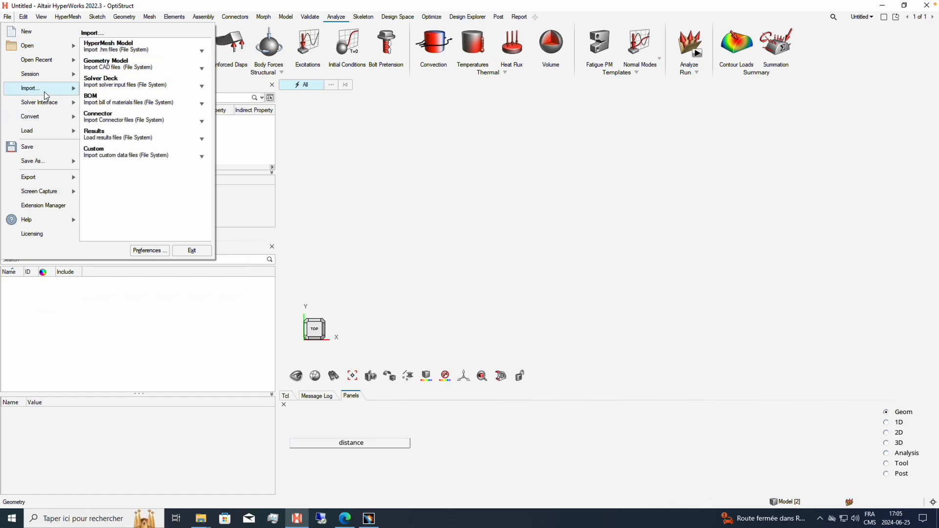
left_click(112, 68)
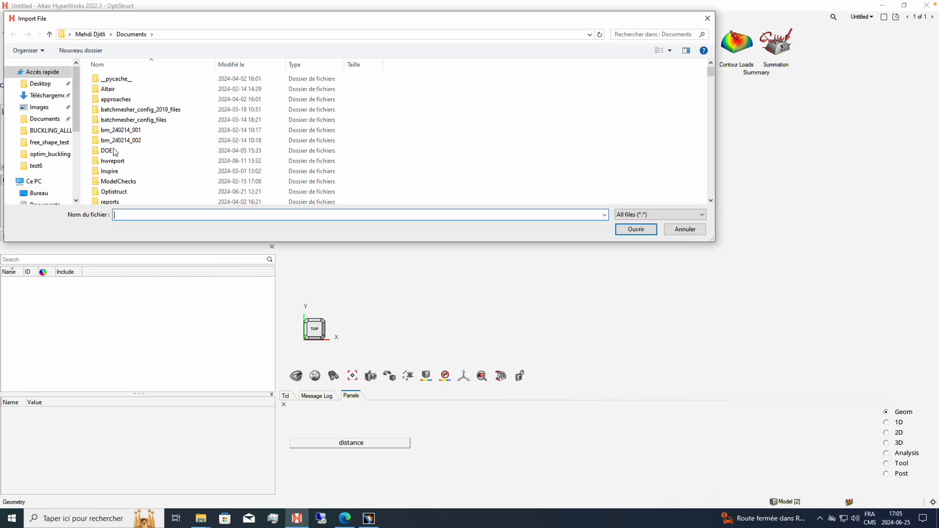
left_click(47, 196)
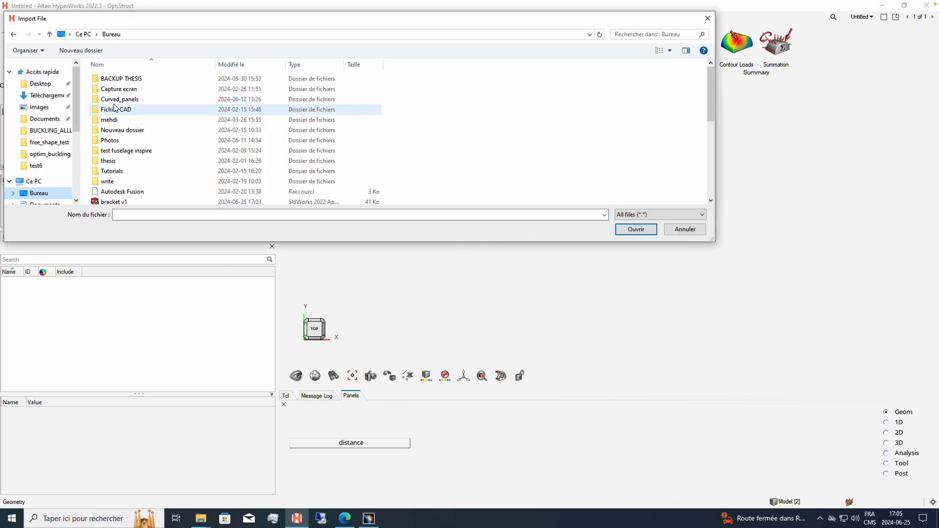
left_click(114, 199)
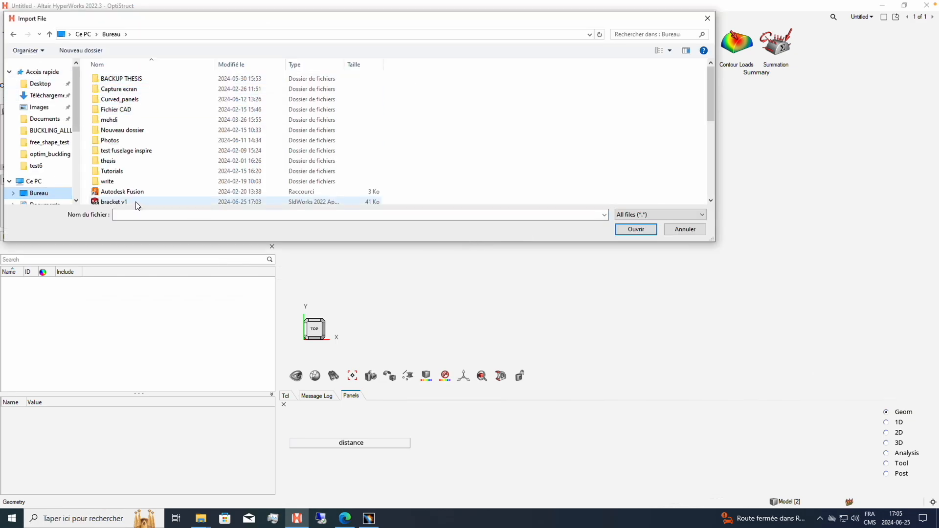
left_click(631, 230)
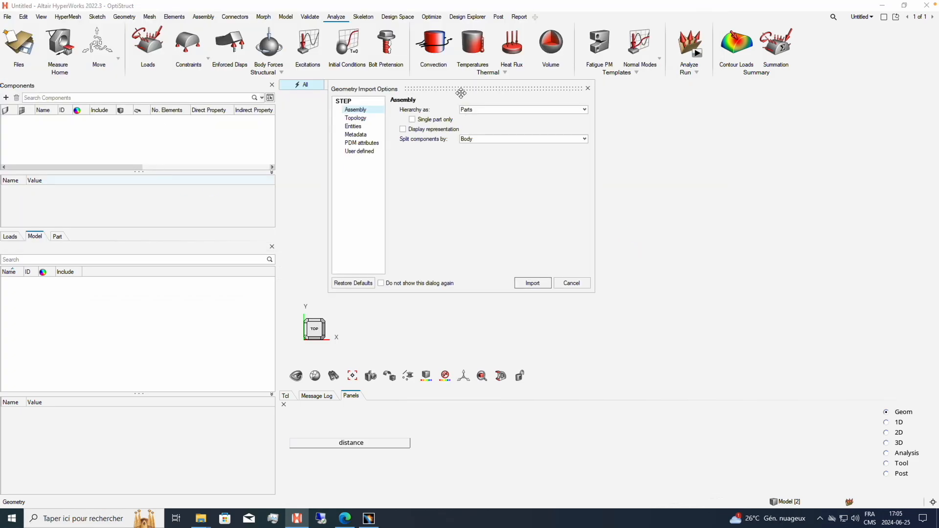
left_click(532, 283)
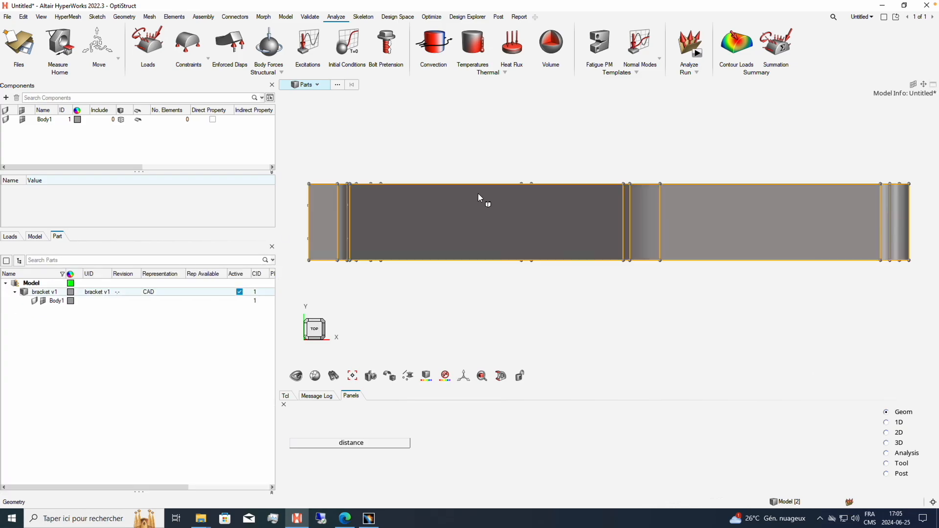
Examine the imported bracket geometry from several angles, including its mounting holes, diagonal rib and arm
left_click_drag(625, 220, 675, 250, "ctrl")
middle_click_drag(675, 250, 678, 251)
scroll(595, 240, "down", 5)
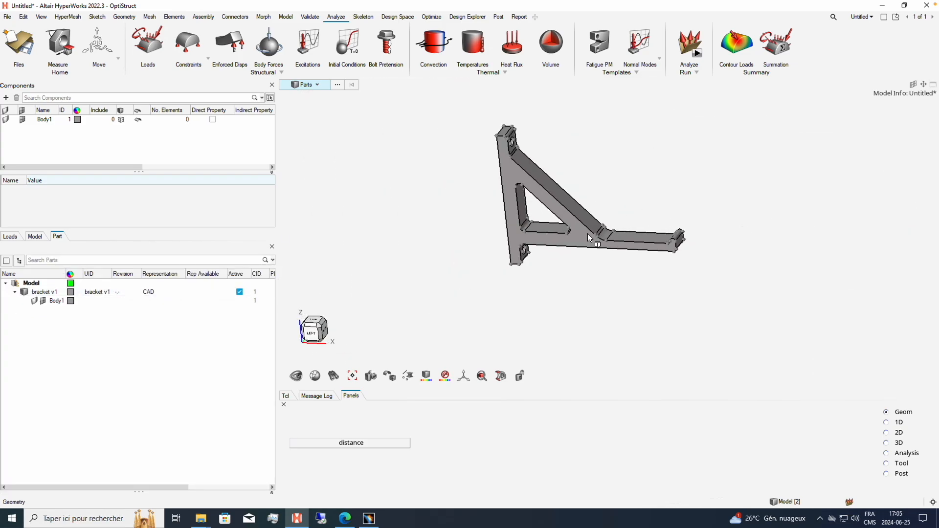
middle_click_drag(625, 231, 467, 160)
scroll(546, 250, "up", 5)
scroll(587, 251, "down", 3)
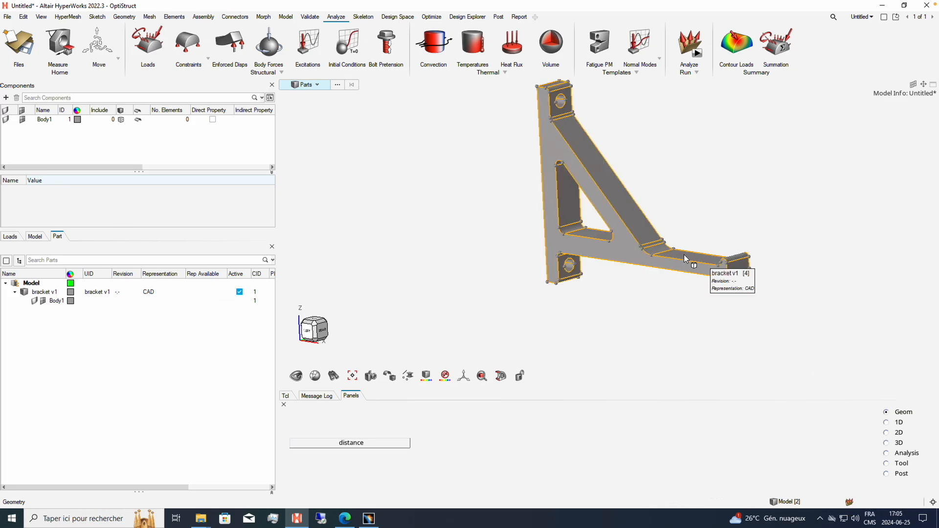
middle_click_drag(693, 261, 705, 255)
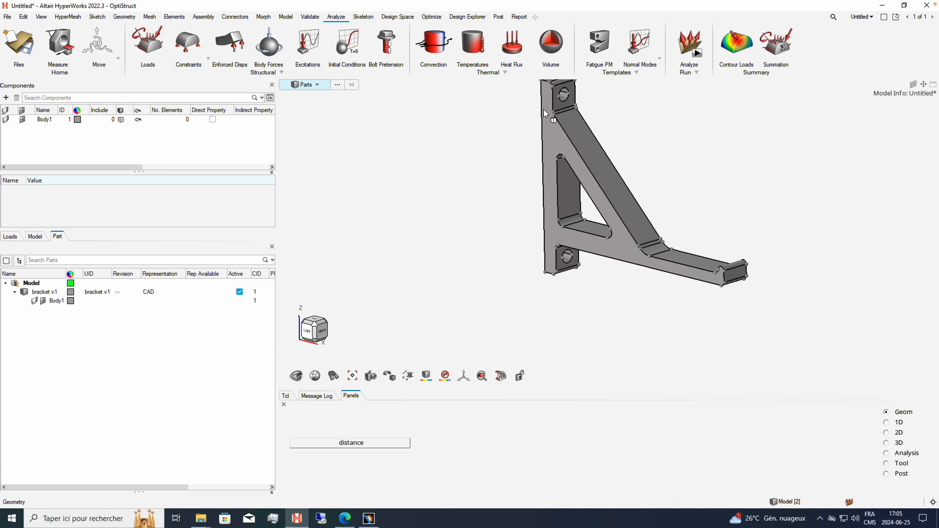
scroll(596, 112, "up", 1)
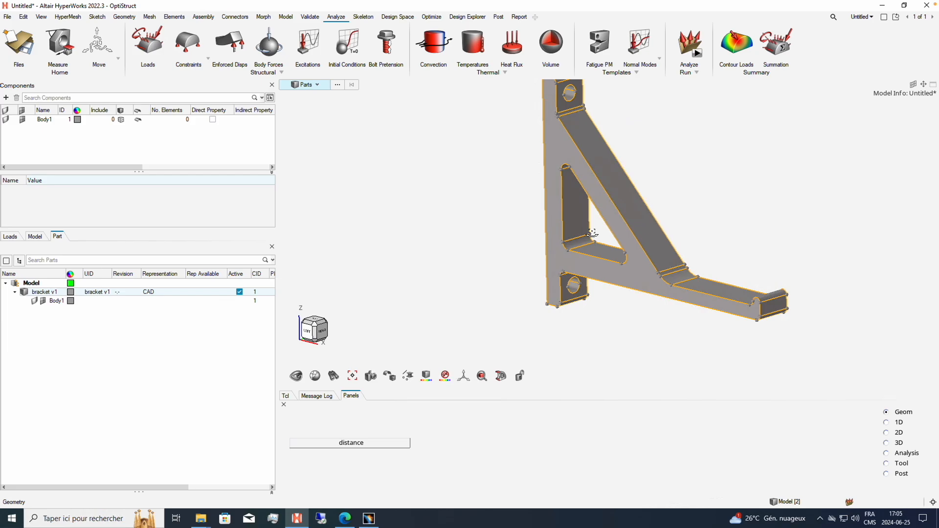
middle_click_drag(630, 163, 595, 287)
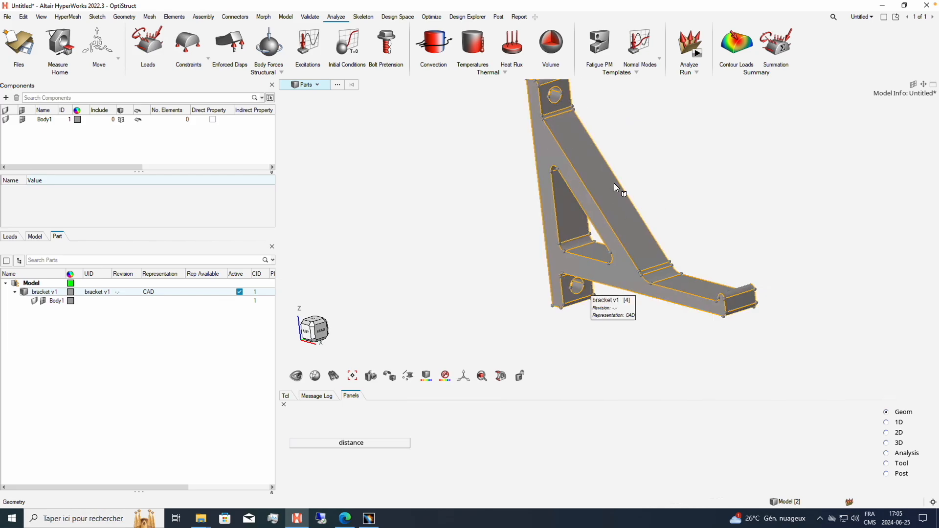
middle_click_drag(614, 185, 579, 210)
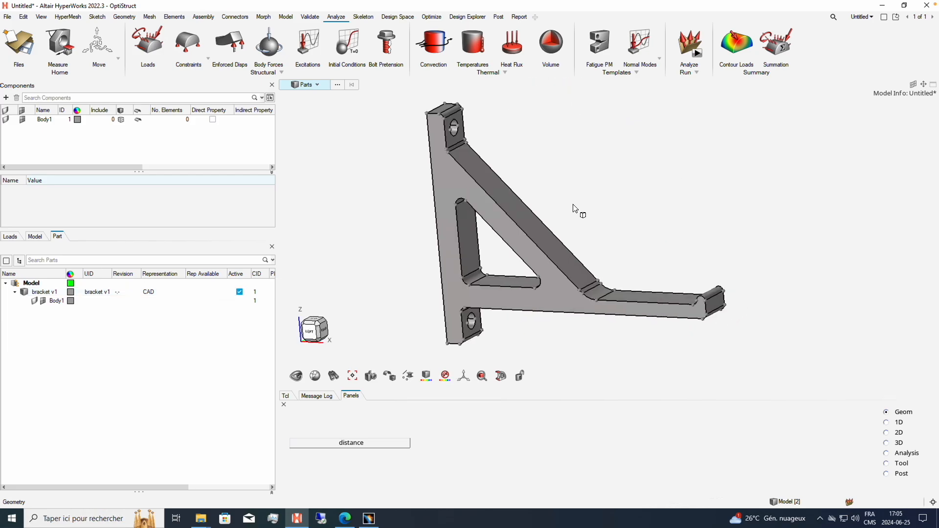
Create a new material in the model
left_click(38, 236)
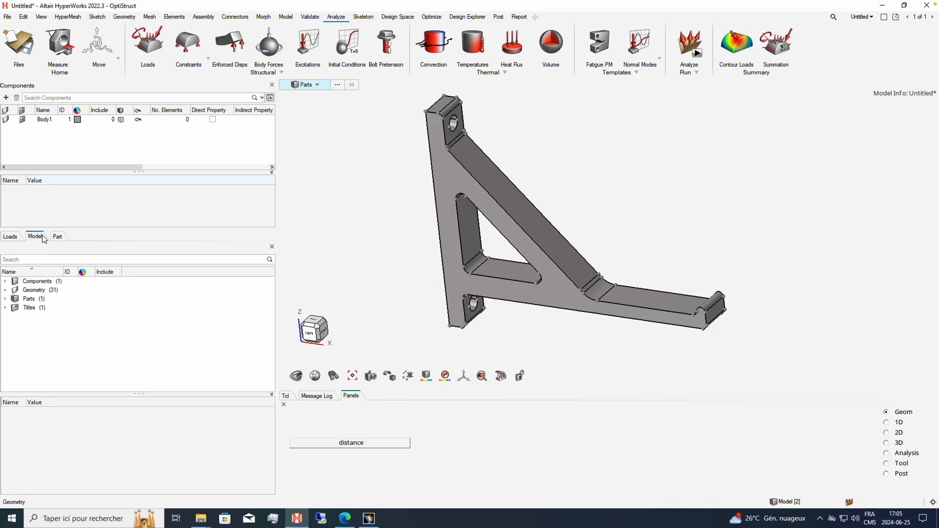
middle_click_drag(606, 206, 628, 230)
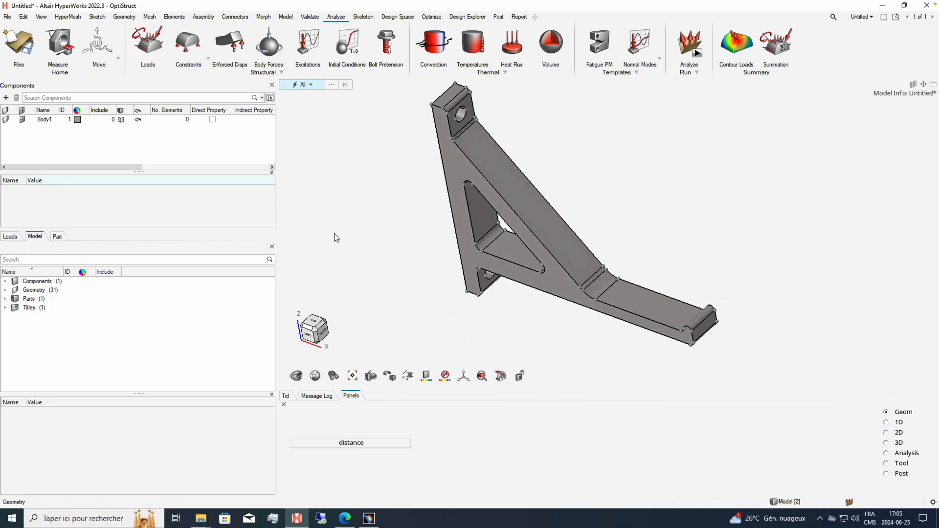
right_click(31, 331)
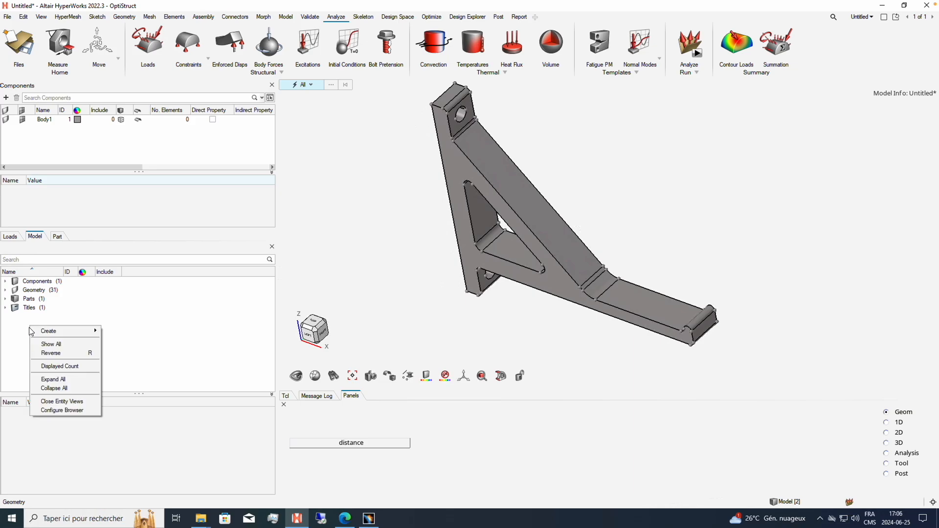
mouse_move(39, 332)
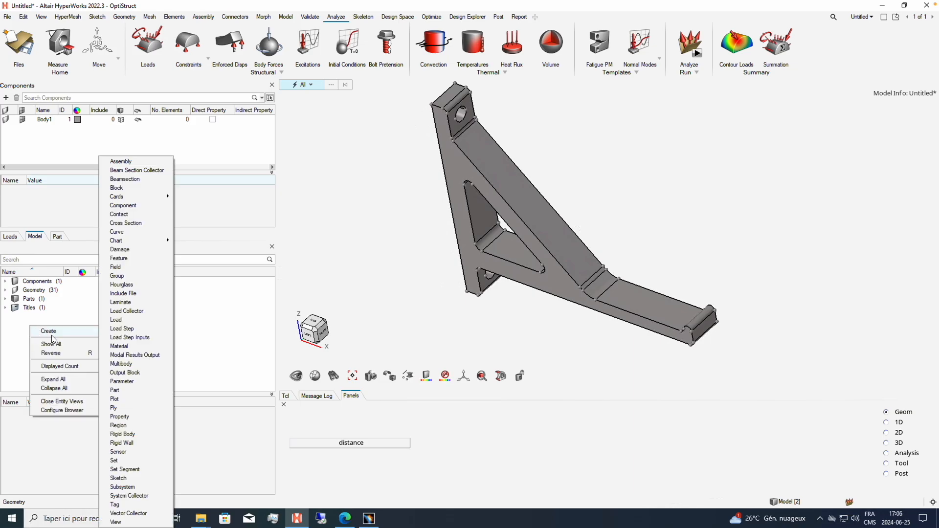
left_click(120, 347)
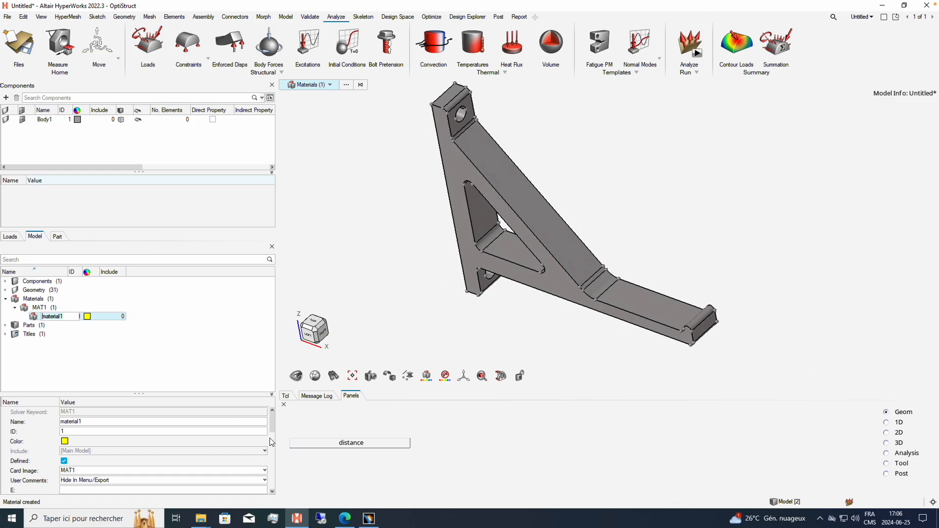
Set the material's Young's modulus E to 210000.0
scroll(277, 428, "down", 3)
left_click(124, 462)
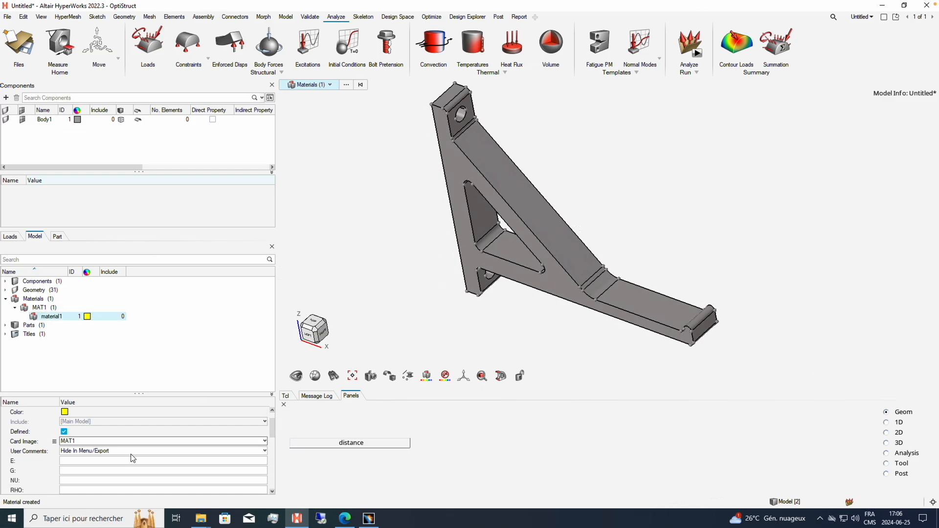
type("210000.0")
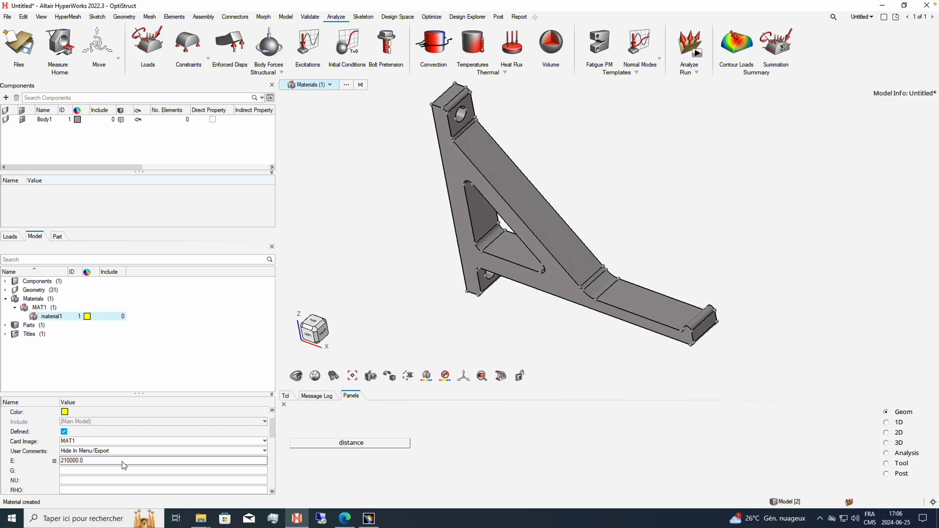
left_click(88, 462)
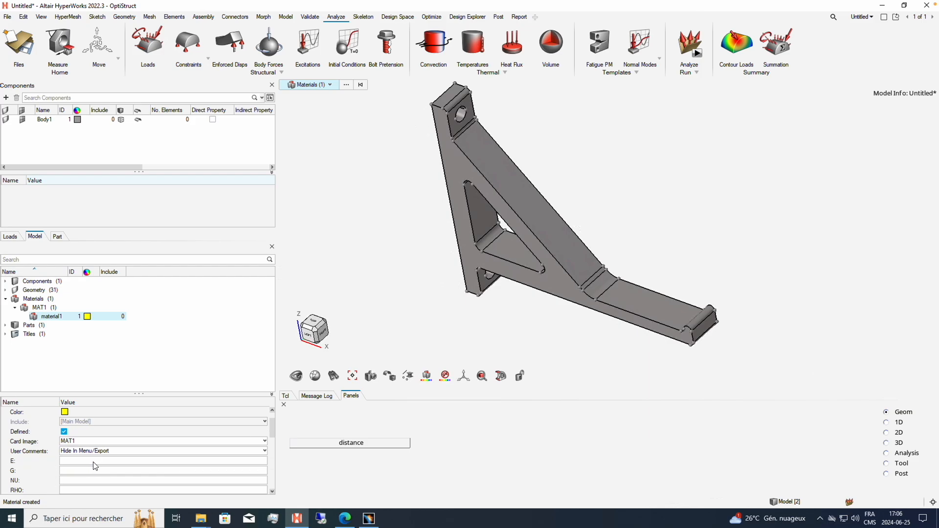
key("BackSpace")
key("BackSpace")
key("Return")
left_click_drag(273, 429, 273, 431)
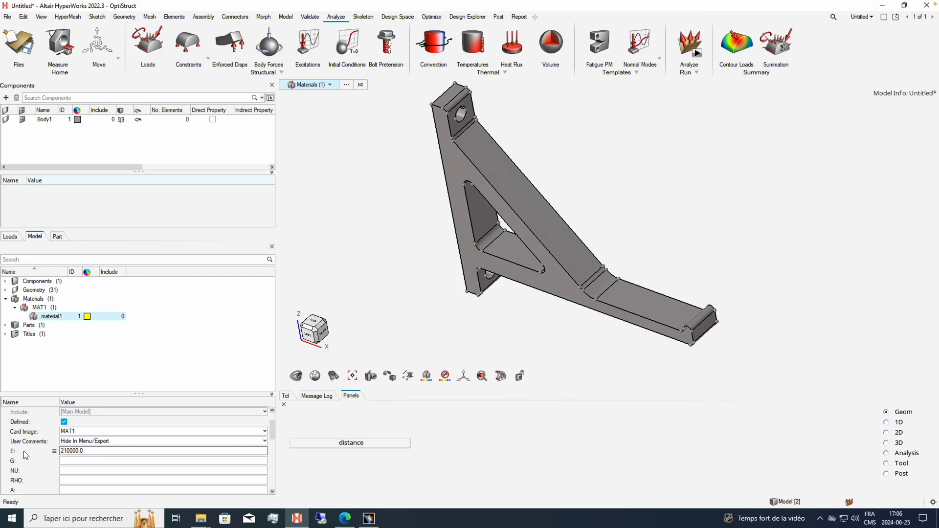
Set the material's Poisson's ratio NU to 0.3 and its density RHO to 7.85e-09
left_click(88, 473)
type("0.3")
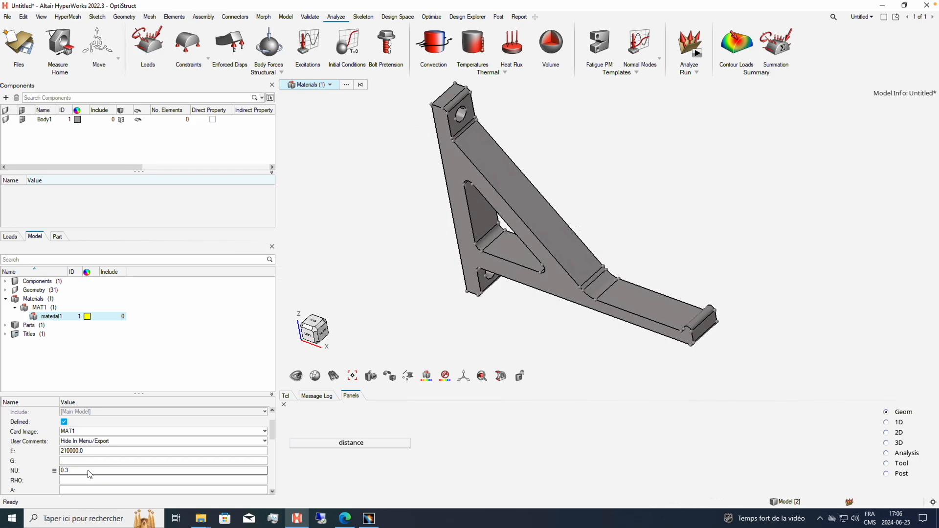
left_click(111, 481)
type("7.85e-09")
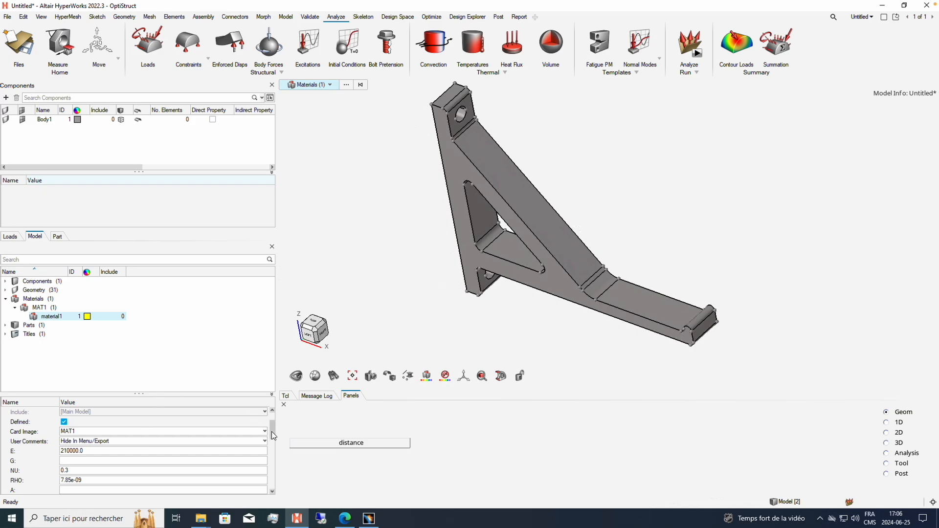
scroll(274, 439, "down", 1)
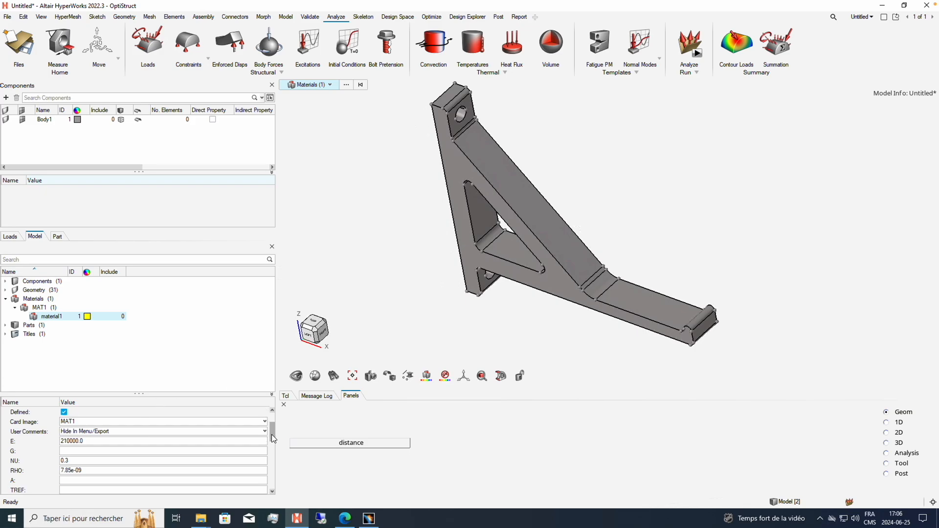
scroll(273, 439, "up", 2)
scroll(273, 439, "down", 3)
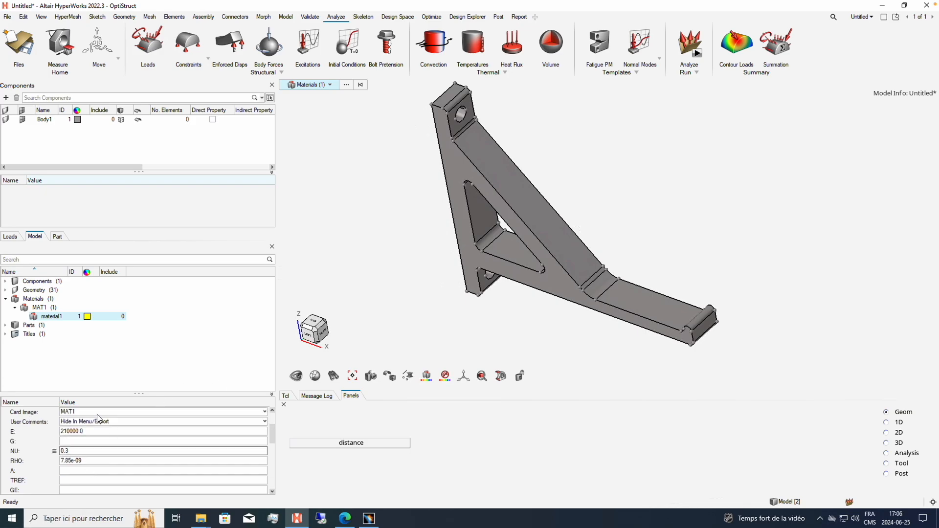
left_click(60, 432)
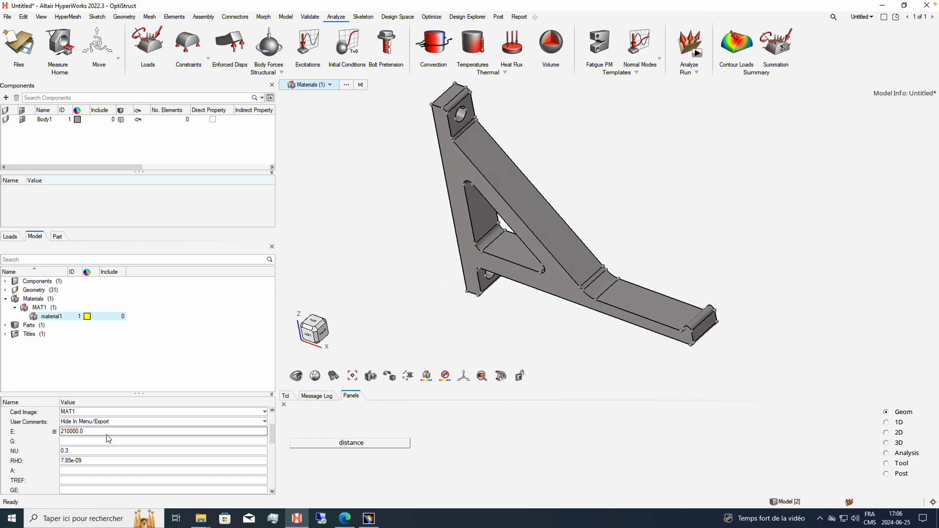
left_click(79, 435)
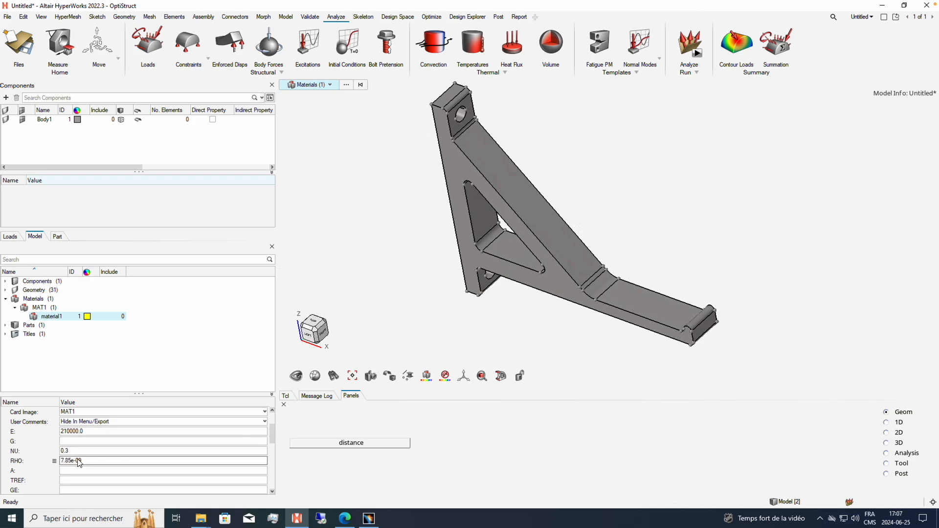
left_click_drag(272, 429, 275, 421)
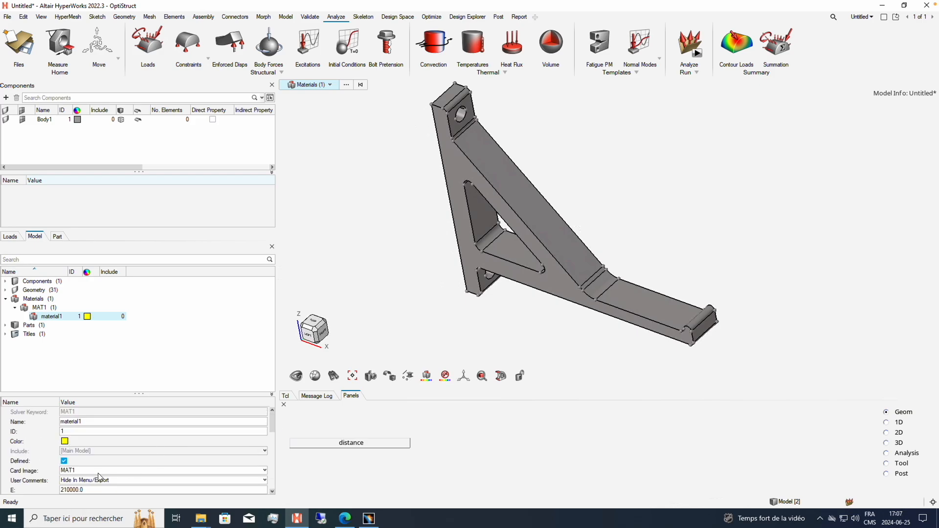
Create a new property in the model and set its card image to PSOLID
left_click(14, 307)
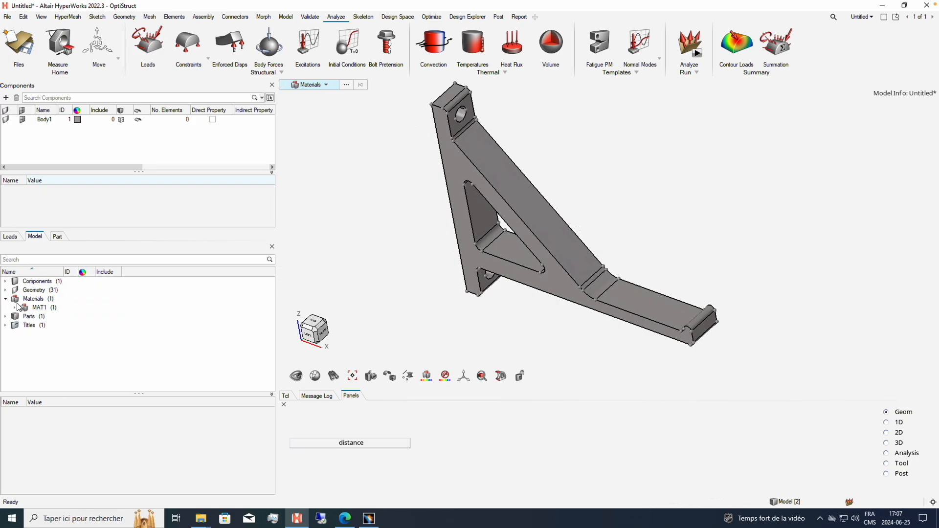
left_click(5, 299)
right_click(30, 341)
mouse_move(42, 346)
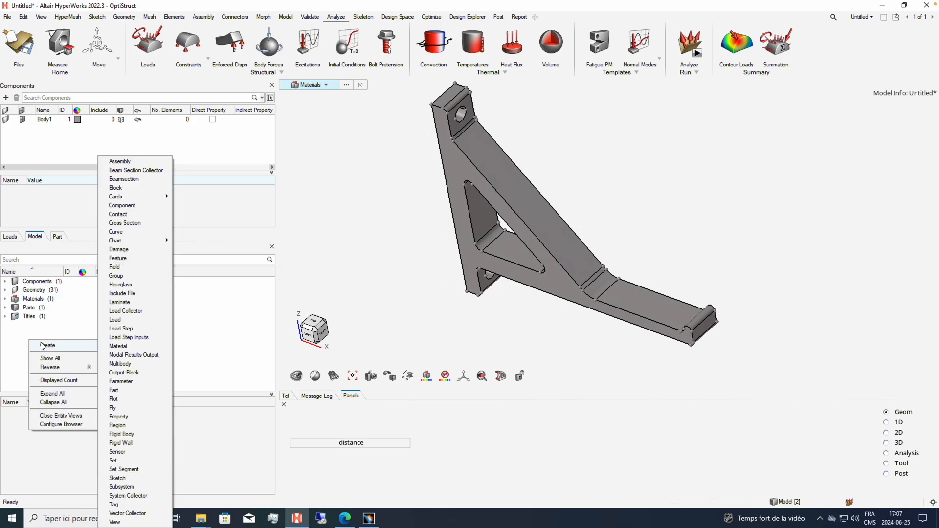
left_click(118, 417)
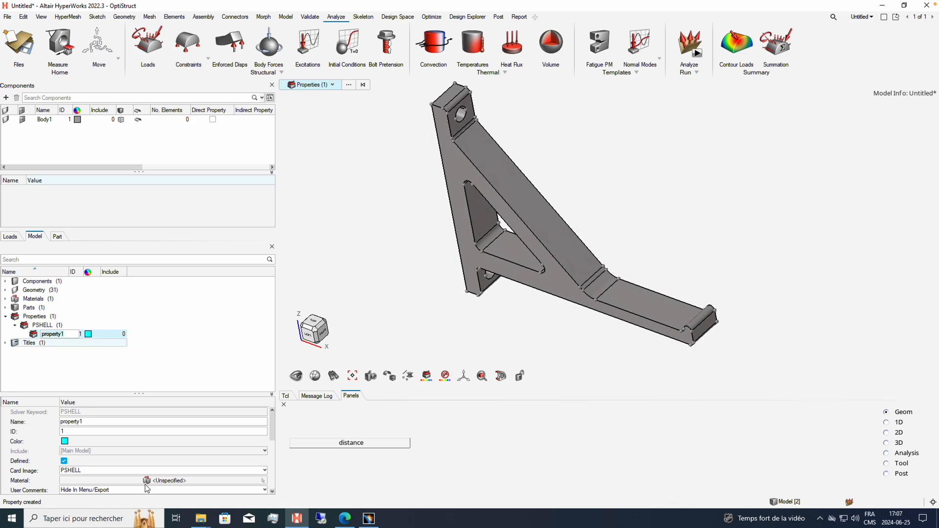
left_click(87, 471)
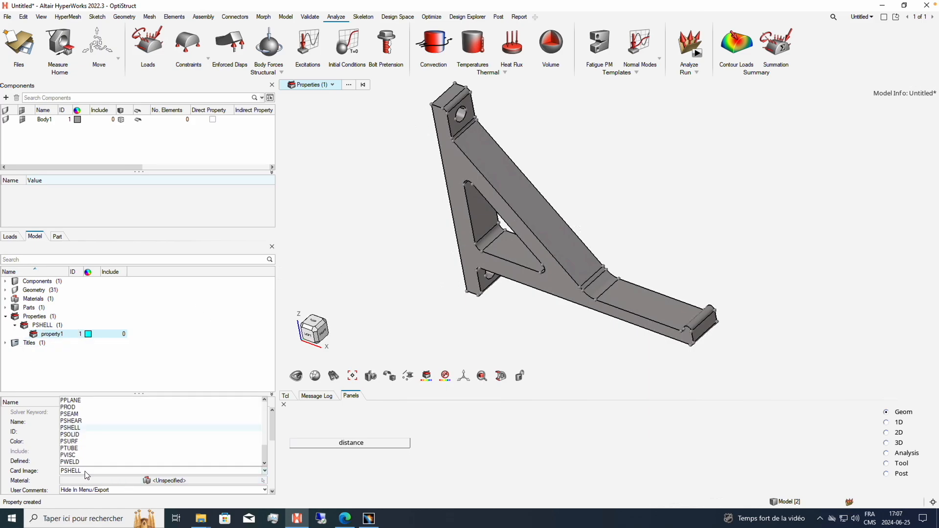
left_click(81, 435)
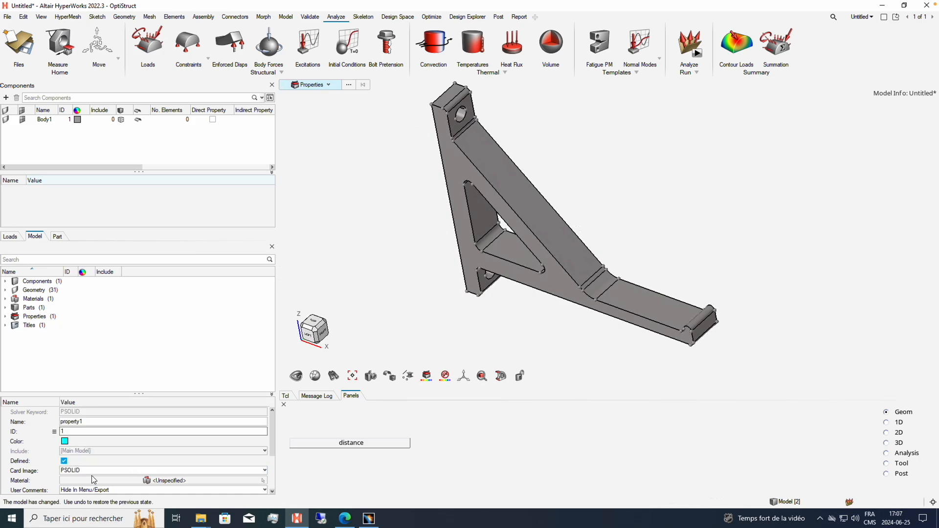
Assign material1 to the PSOLID property
scroll(272, 450, "down", 1)
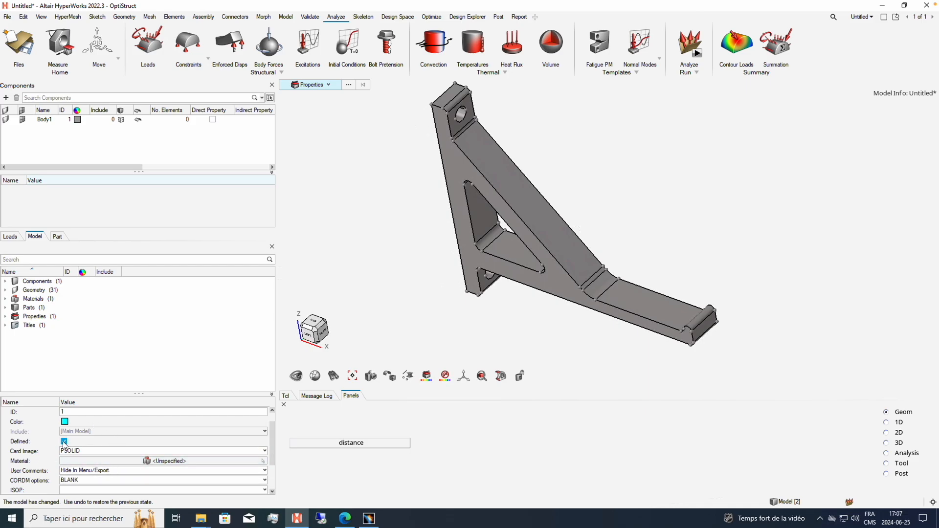
left_click(105, 463)
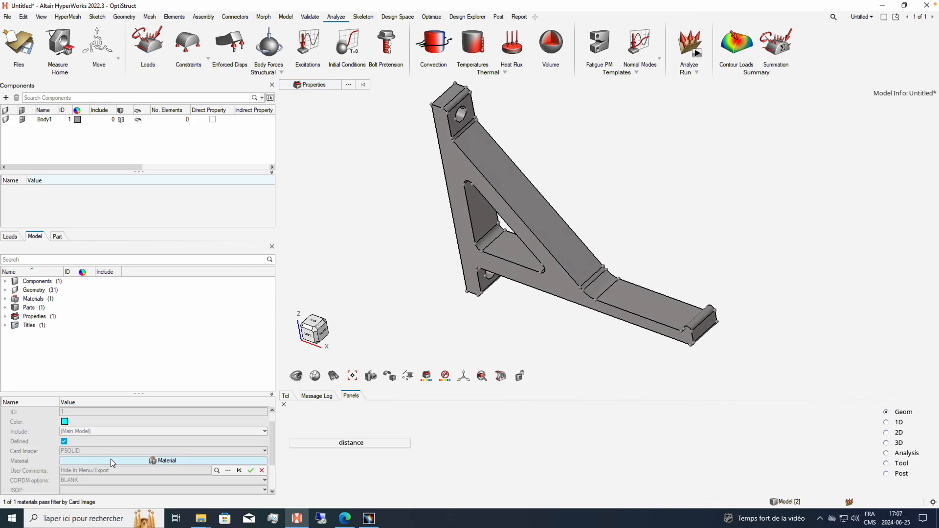
left_click(229, 471)
left_click(92, 404)
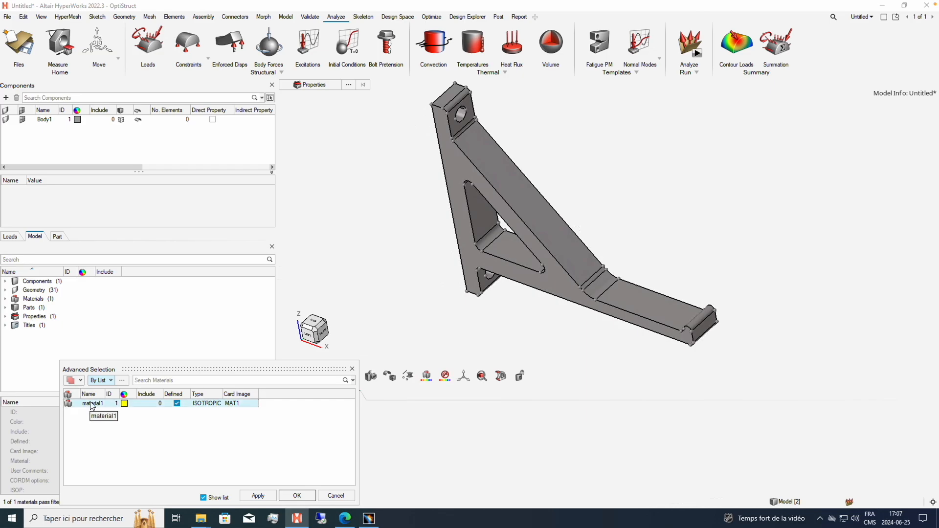
left_click(312, 499)
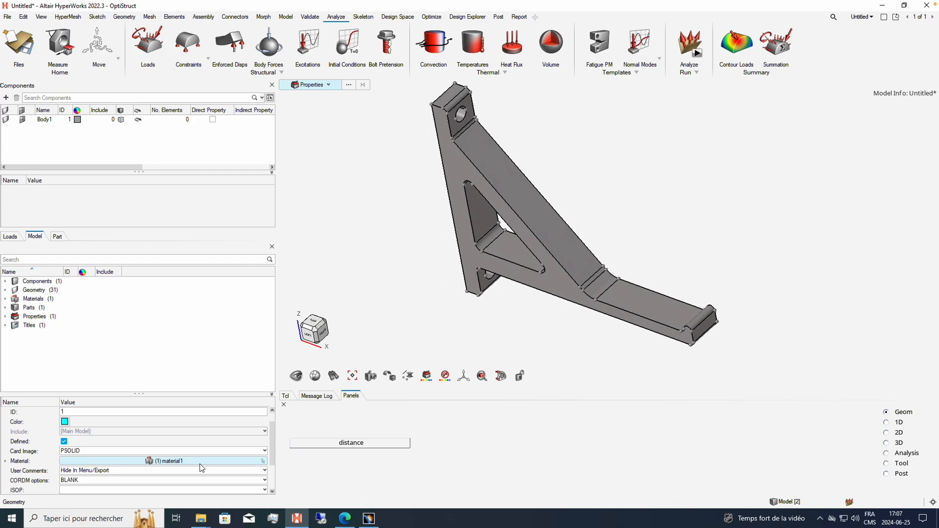
scroll(274, 455, "down", 1)
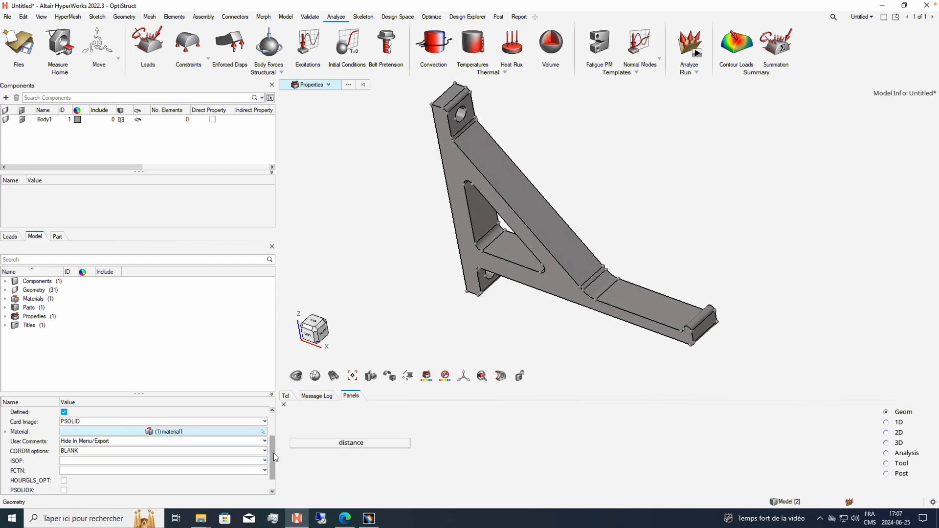
scroll(274, 441, "up", 2)
left_click(28, 357)
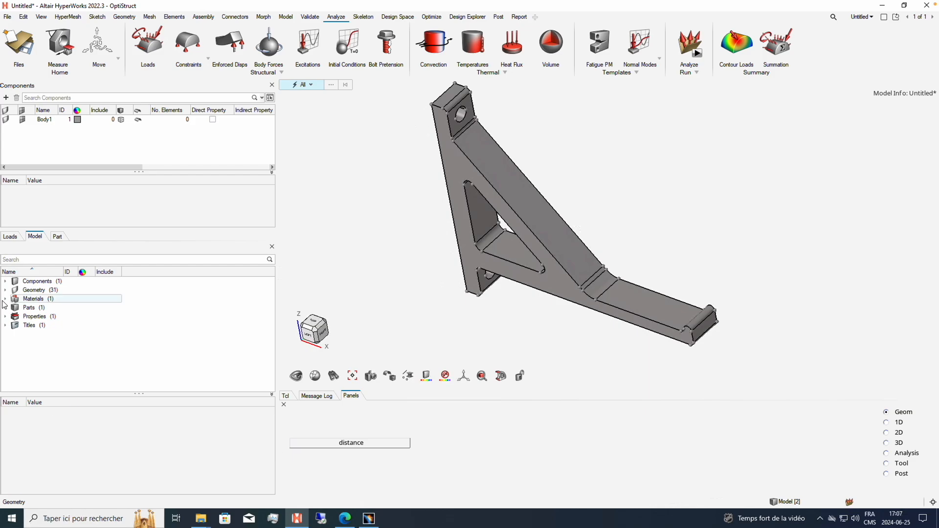
Create a tetra mesh on the bracket solid with an element size of 10.00
middle_click_drag(566, 213, 505, 194)
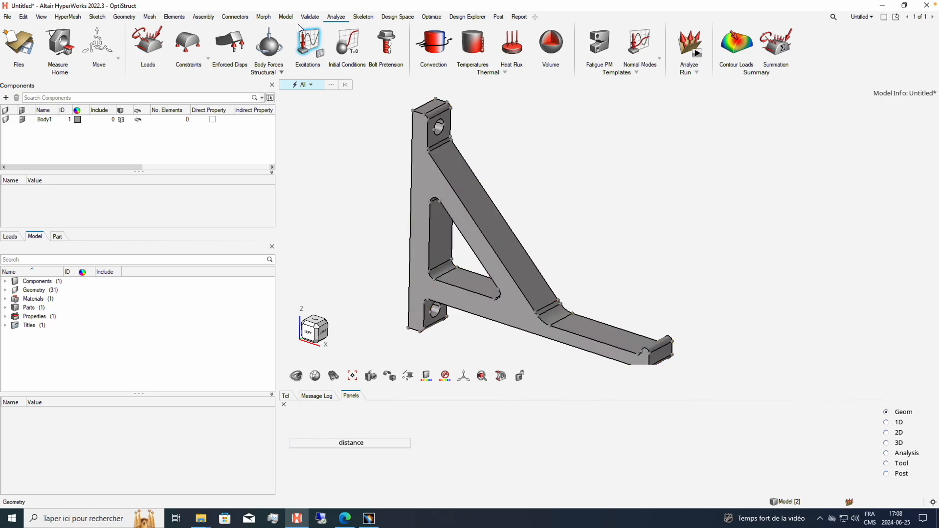
left_click(152, 18)
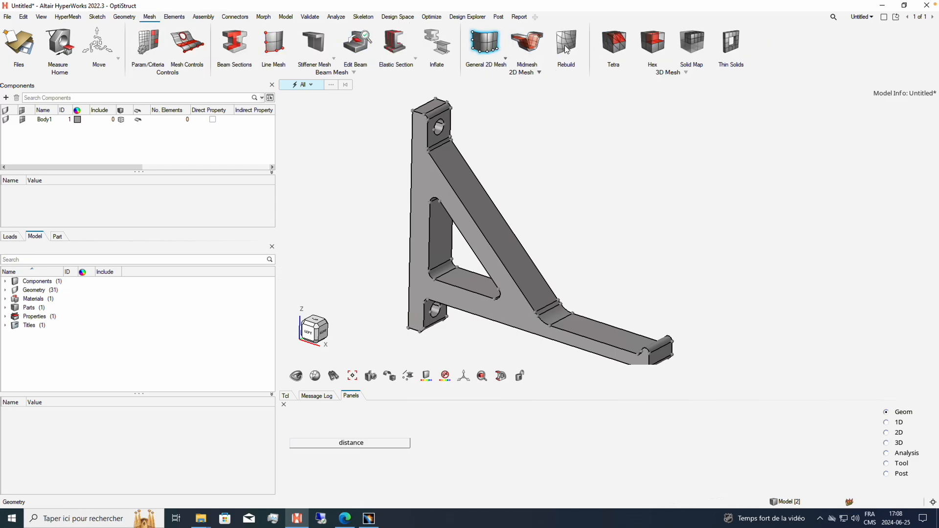
left_click(616, 49)
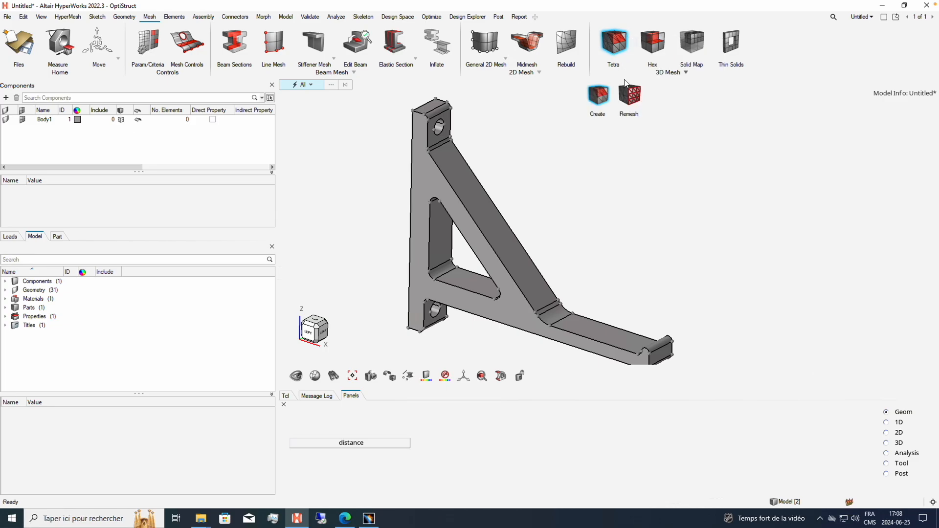
left_click(455, 169)
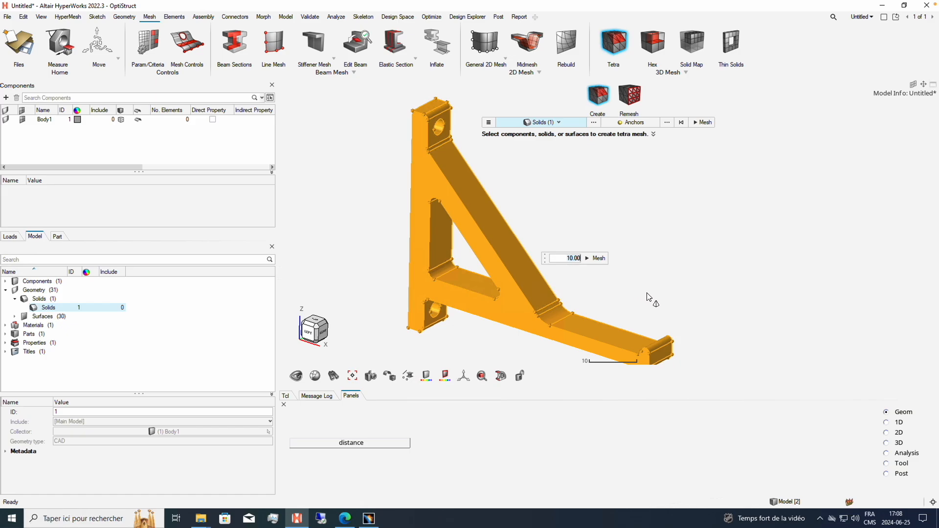
mouse_move(663, 303)
middle_mouse_down()
mouse_move(680, 302)
mouse_move(673, 305)
middle_mouse_up()
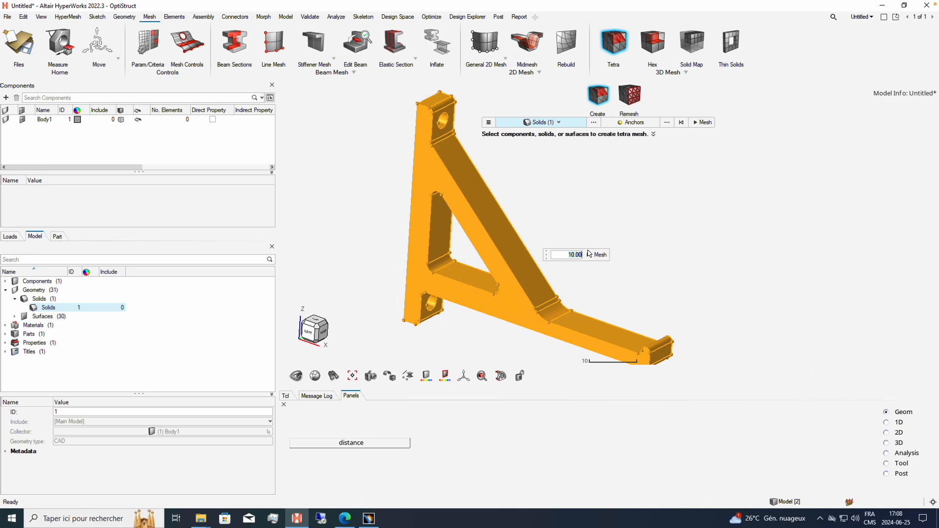
key("Return")
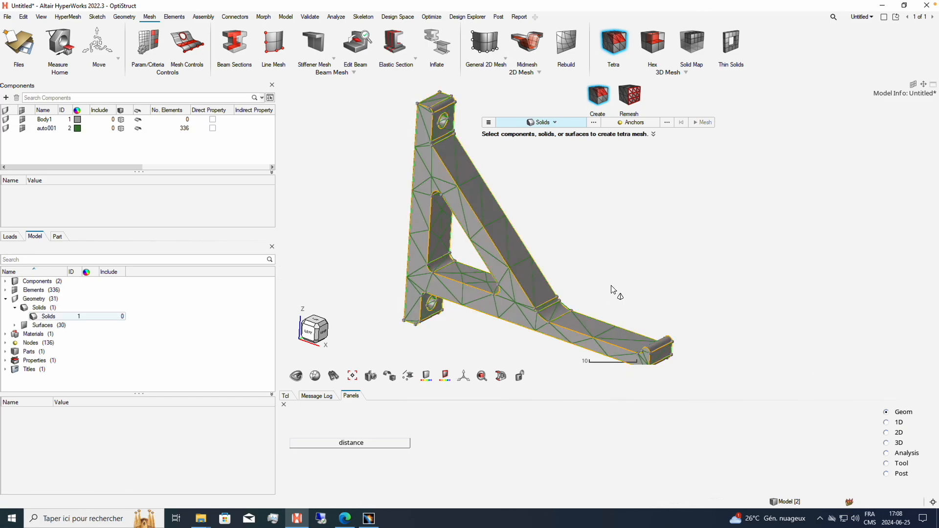
middle_click_drag(614, 294, 638, 275)
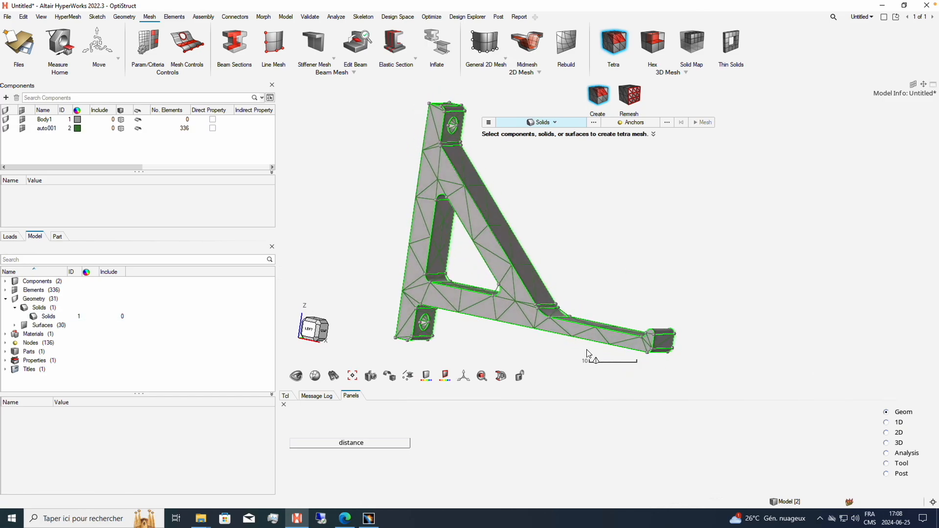
middle_click_drag(474, 206, 460, 216)
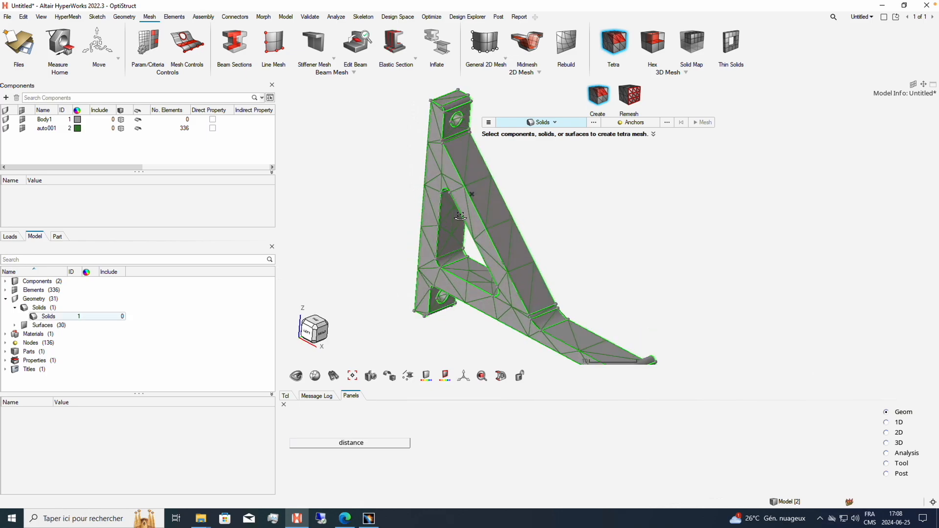
Try to create a tetra mesh on the bracket solid with an element size of 1
left_click(314, 328)
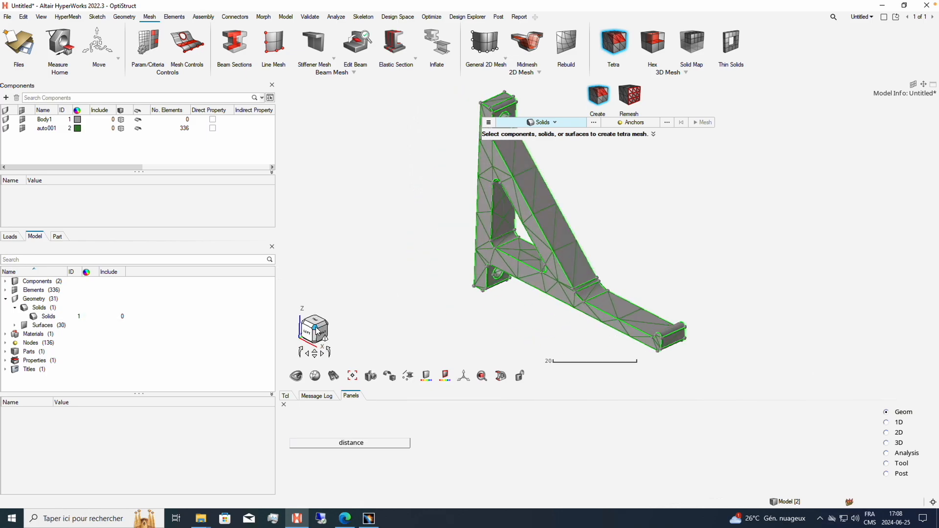
left_click_drag(313, 93, 619, 348)
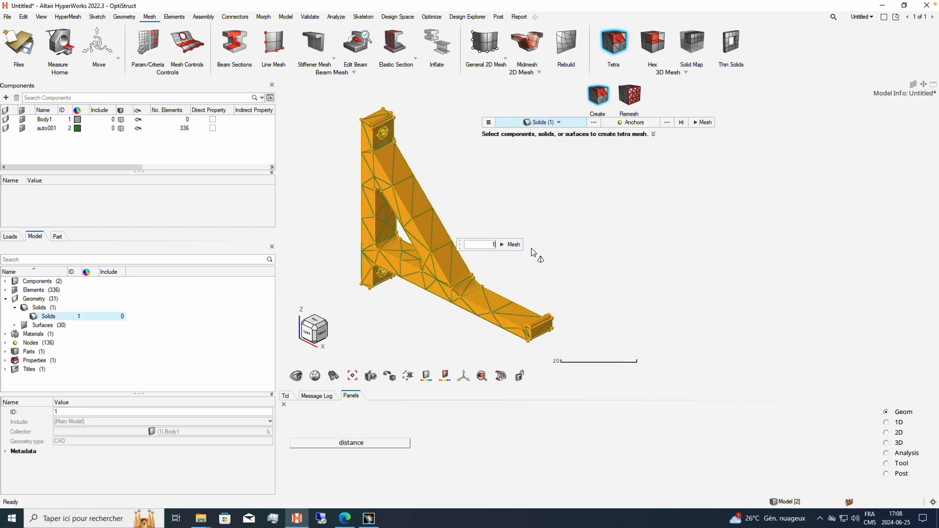
left_click(511, 245)
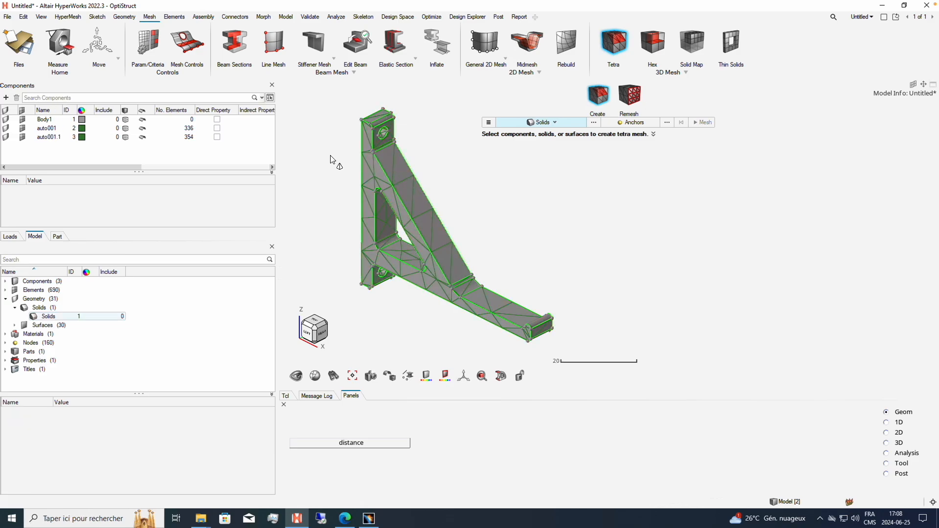
left_click(330, 130)
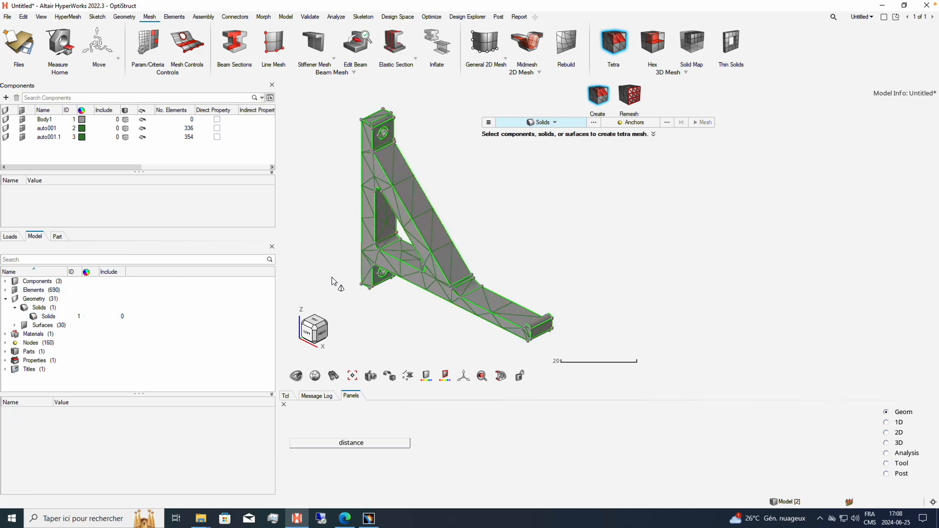
right_click(512, 229)
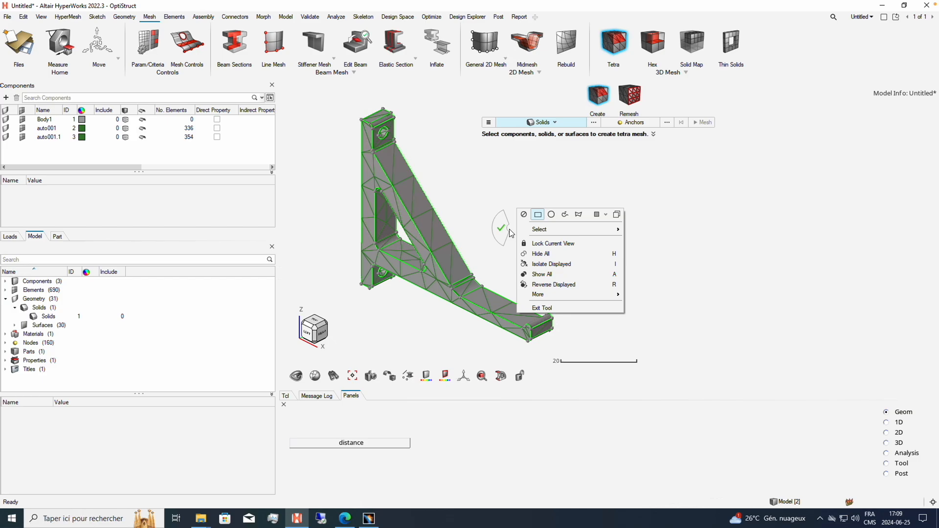
left_click(503, 228)
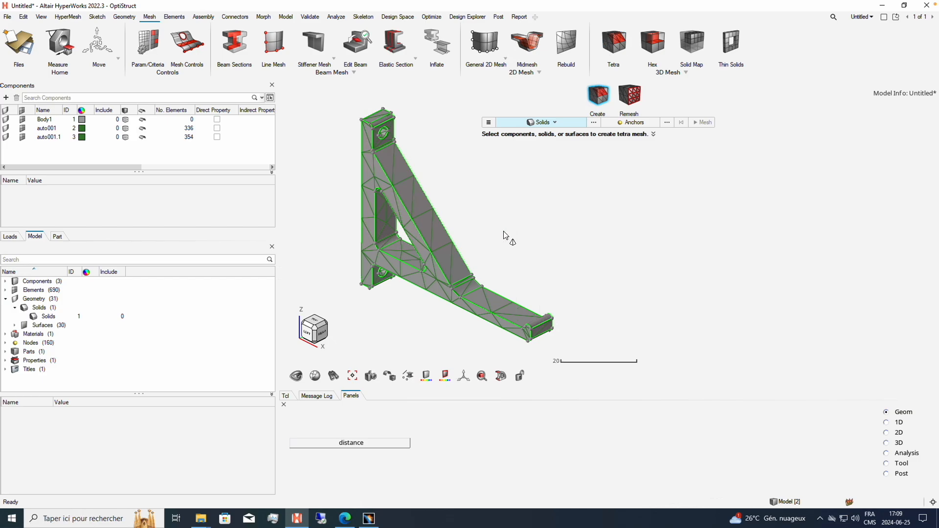
Delete all CTETRA4 elements from the model
left_click(5, 290)
left_click(13, 299)
left_click(15, 299)
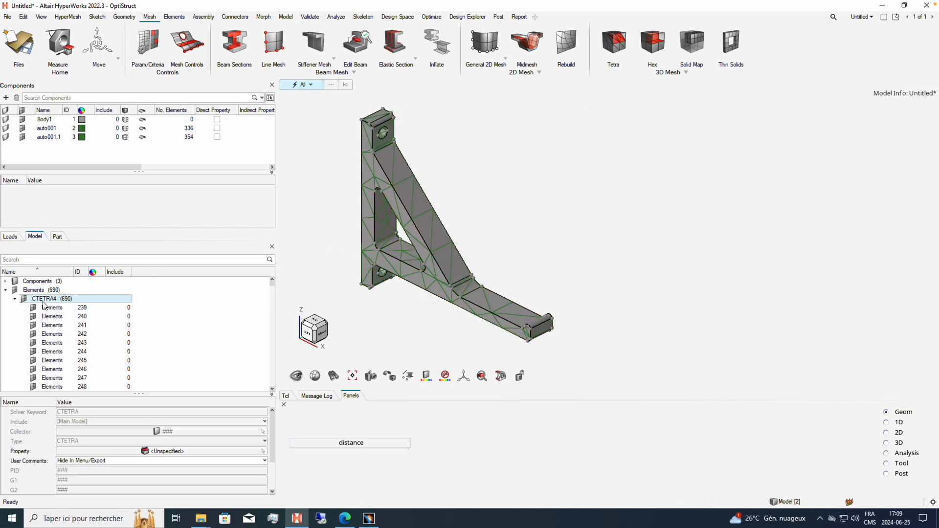
right_click(38, 299)
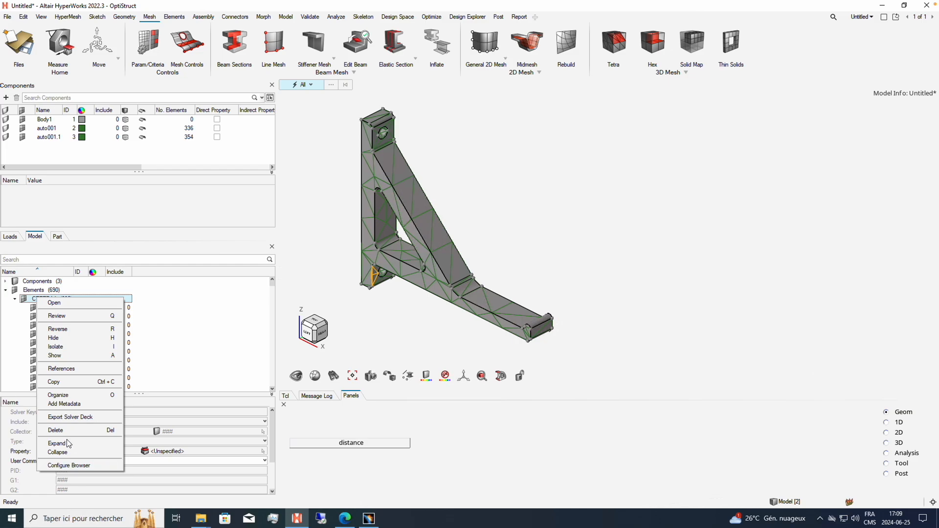
left_click(55, 430)
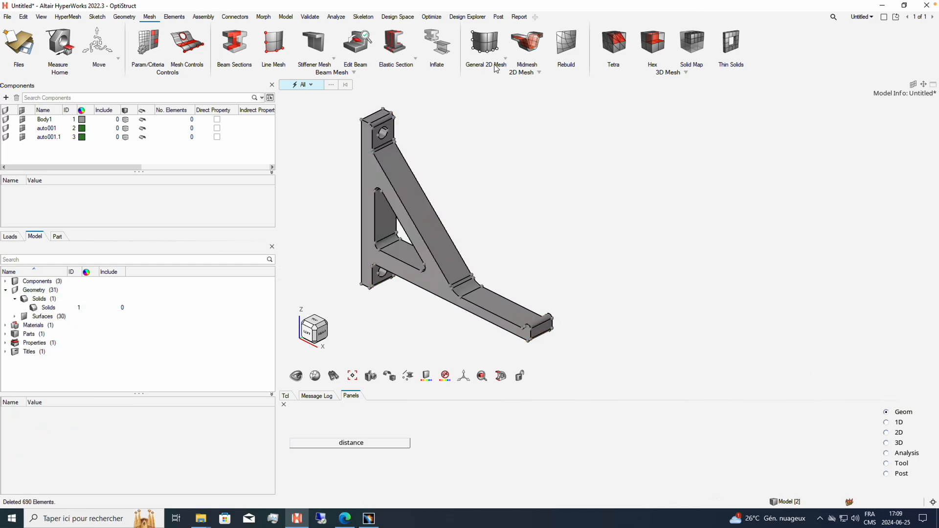
Create a tetra mesh on the bracket solid with an element size of 1.00
left_click(615, 43)
left_click_drag(320, 103, 632, 356)
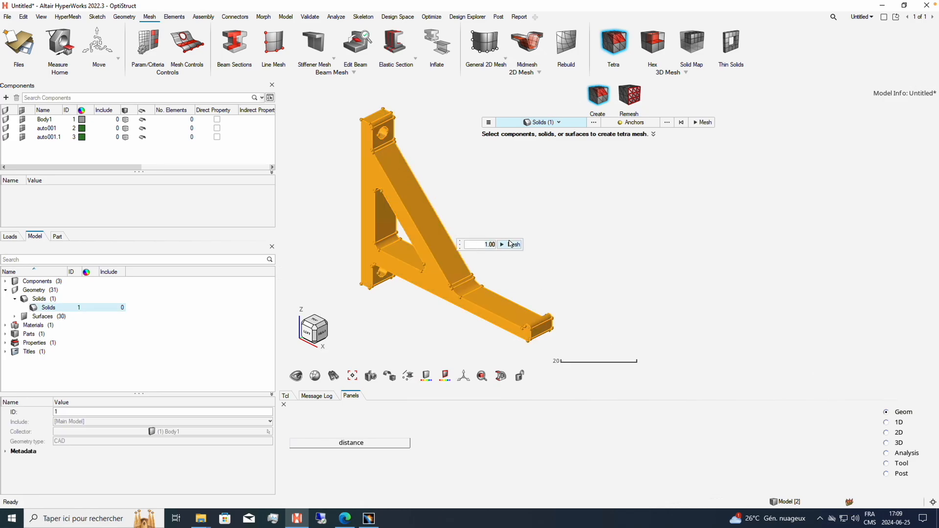
left_click(514, 245)
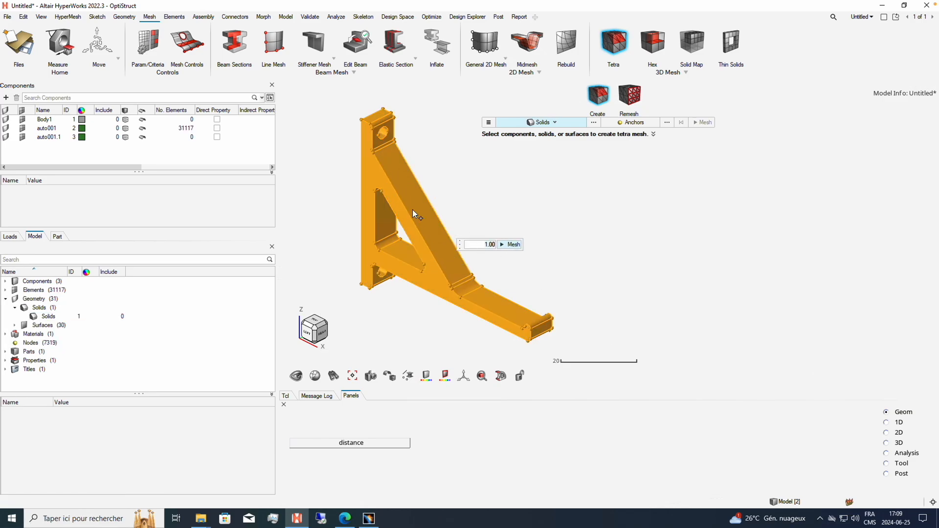
scroll(445, 253, "up", 3)
scroll(444, 252, "up", 3)
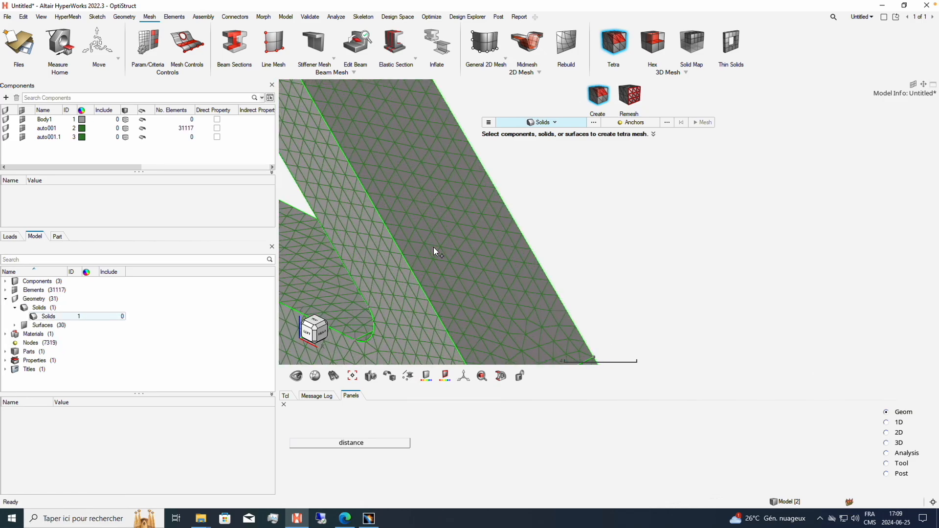
scroll(531, 231, "down", 5)
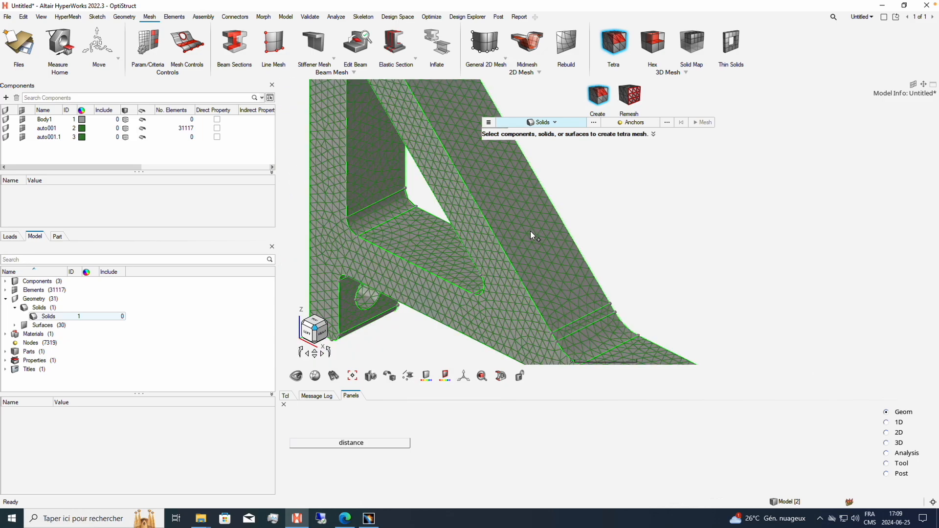
right_click(634, 234)
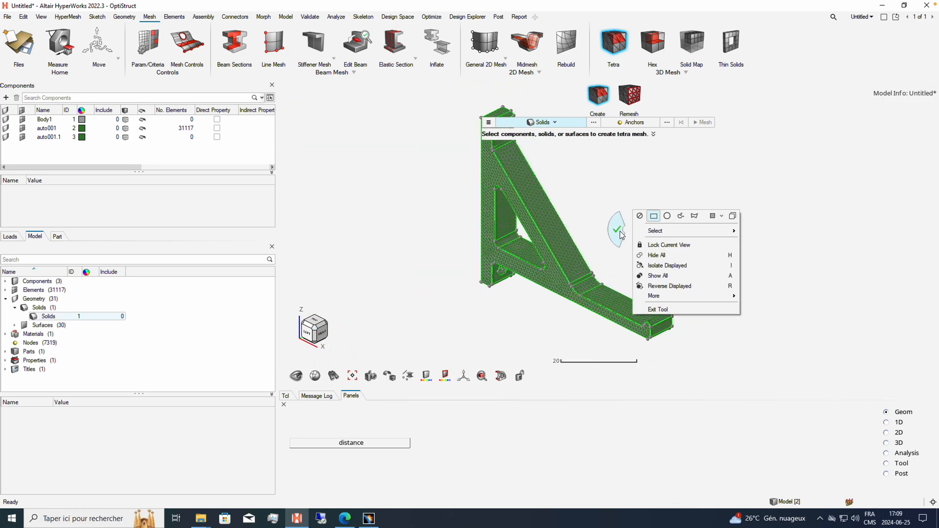
left_click(618, 235)
right_click_drag(615, 233, 512, 235)
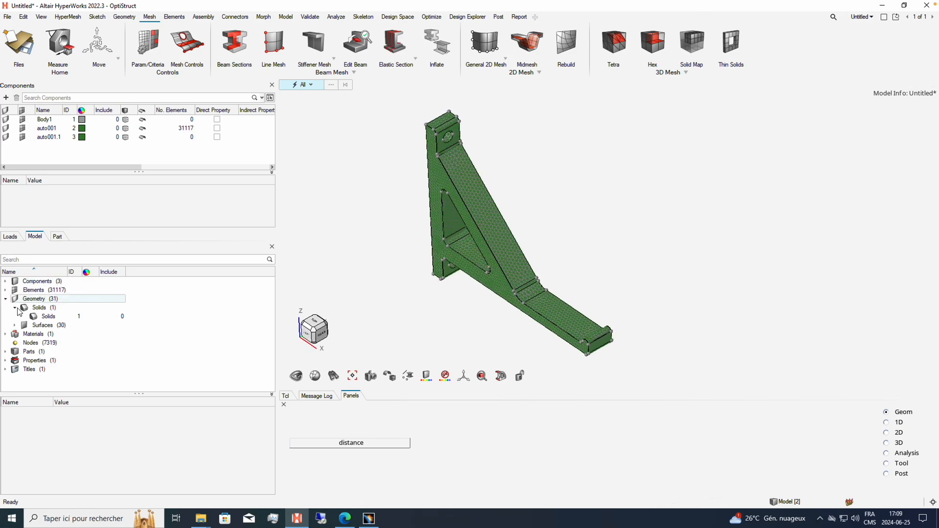
Hide the bracket solid and examine its tetra mesh without the geometry
left_click(39, 316)
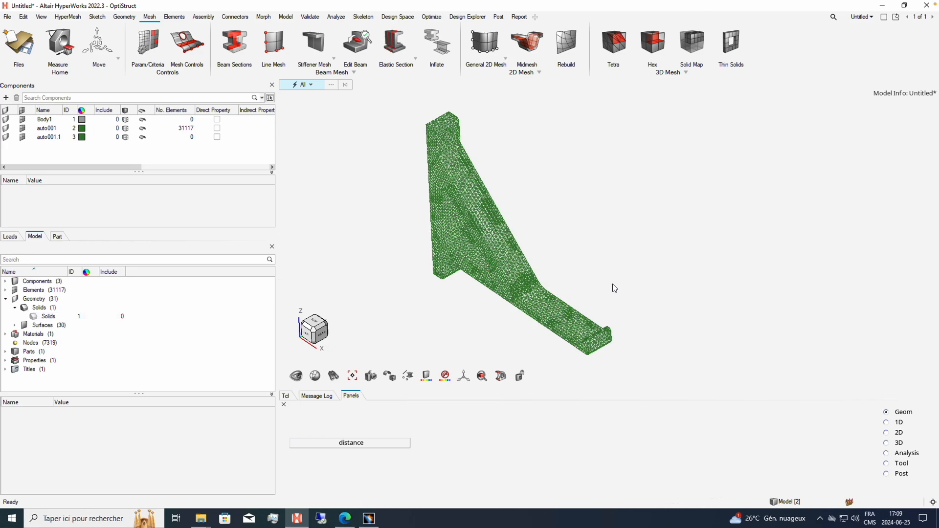
right_click_drag(593, 255, 519, 257)
scroll(519, 257, "up", 8)
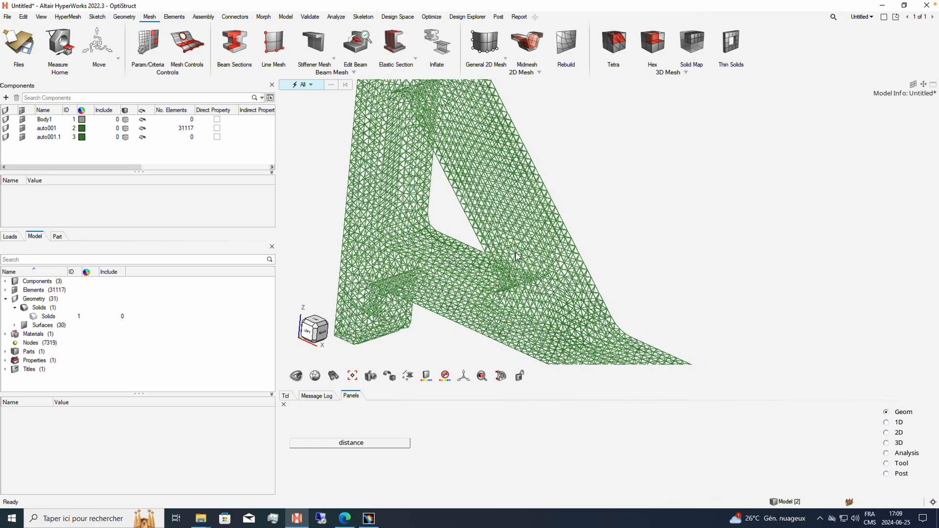
scroll(571, 173, "down", 6)
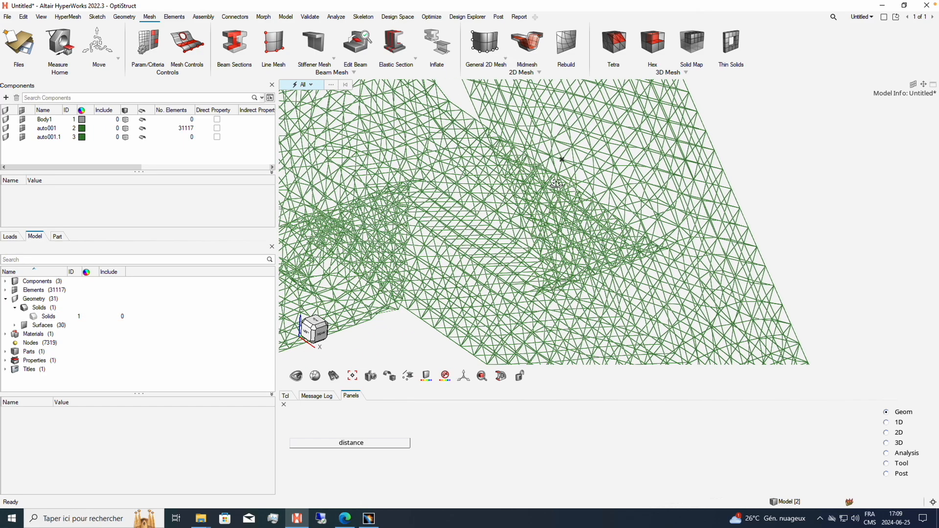
scroll(649, 205, "down", 5)
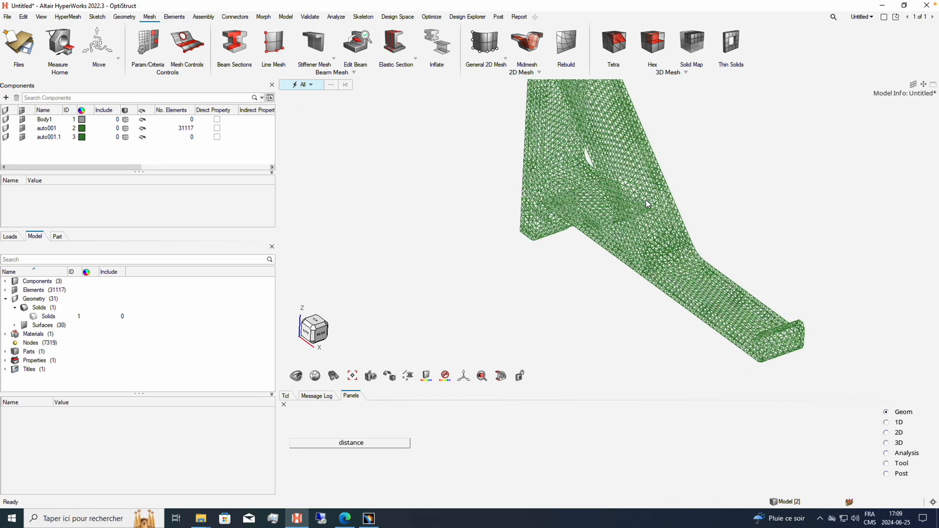
right_click_drag(550, 220, 523, 210)
mouse_move(473, 188)
right_mouse_down()
mouse_move(545, 194)
mouse_move(479, 198)
right_mouse_up()
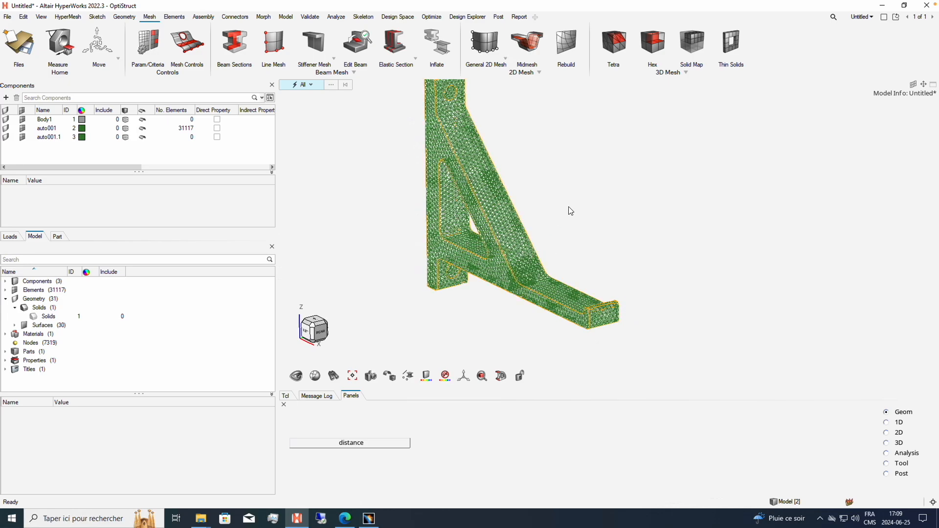
right_click_drag(568, 209, 509, 233)
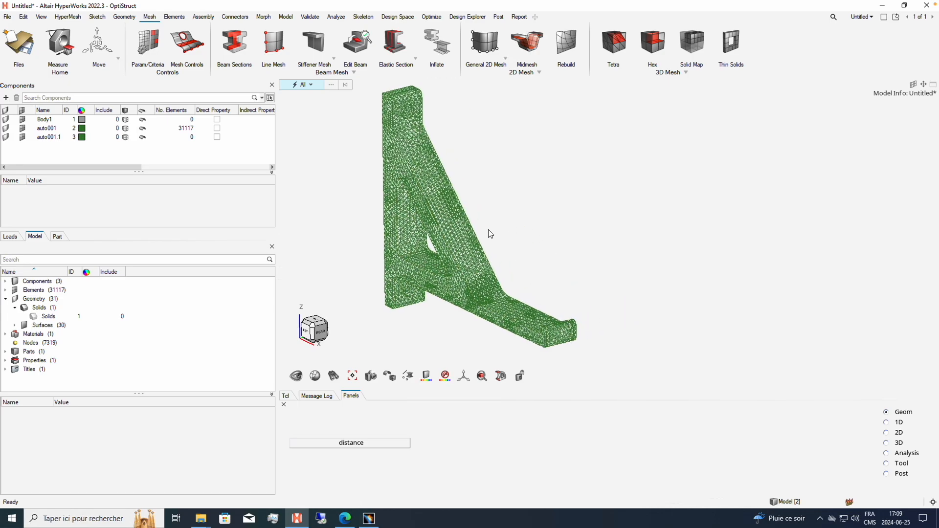
Show the bracket solid together with its mesh again
left_click(5, 299)
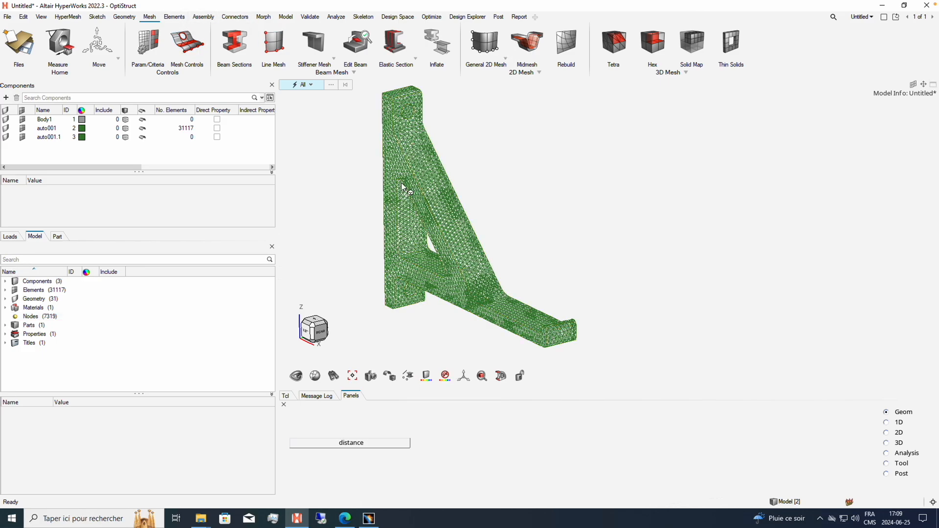
middle_click_drag(546, 205, 566, 204)
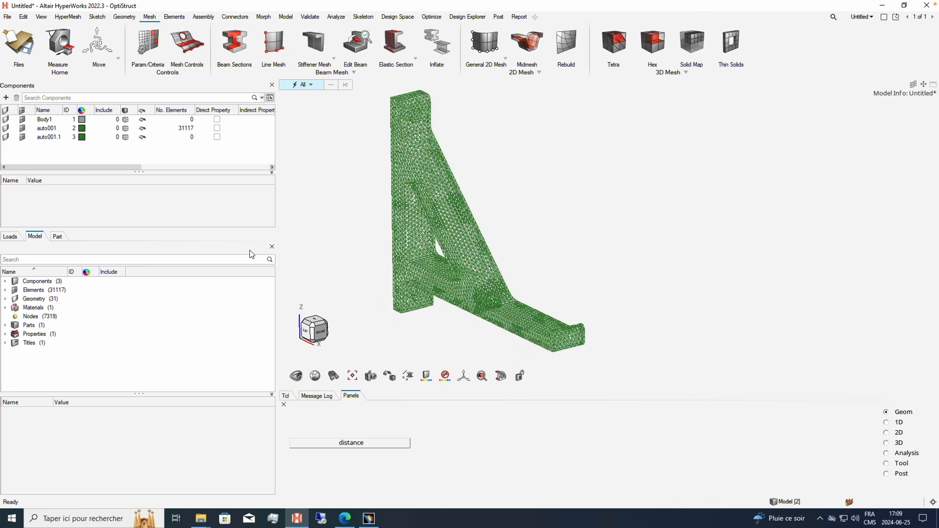
left_click(5, 299)
left_click(34, 317)
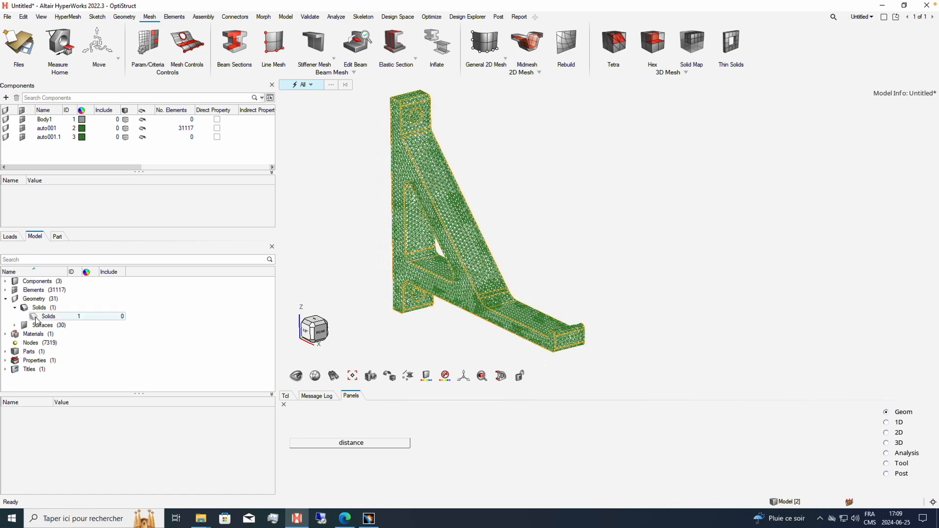
middle_click_drag(460, 188, 475, 179)
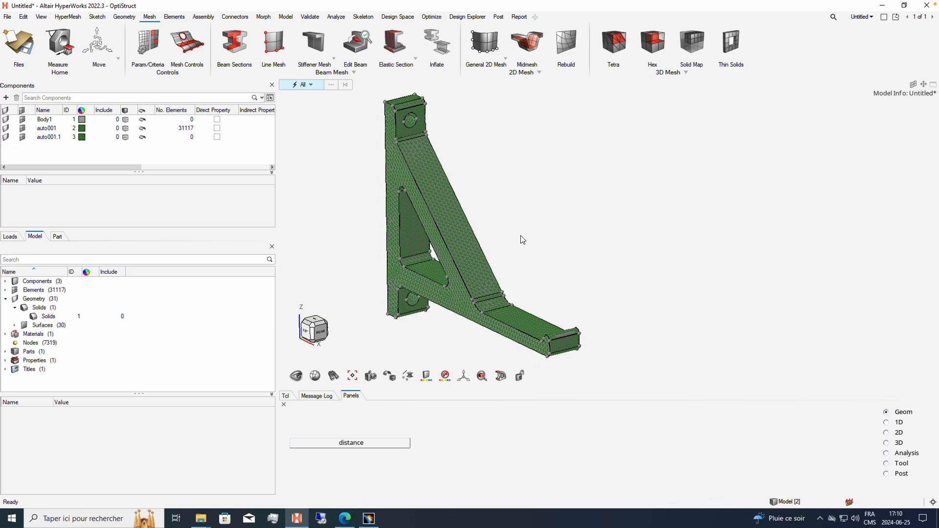
Examine the mesh in and around the bracket's upper mounting hole
right_click_drag(523, 239, 509, 237)
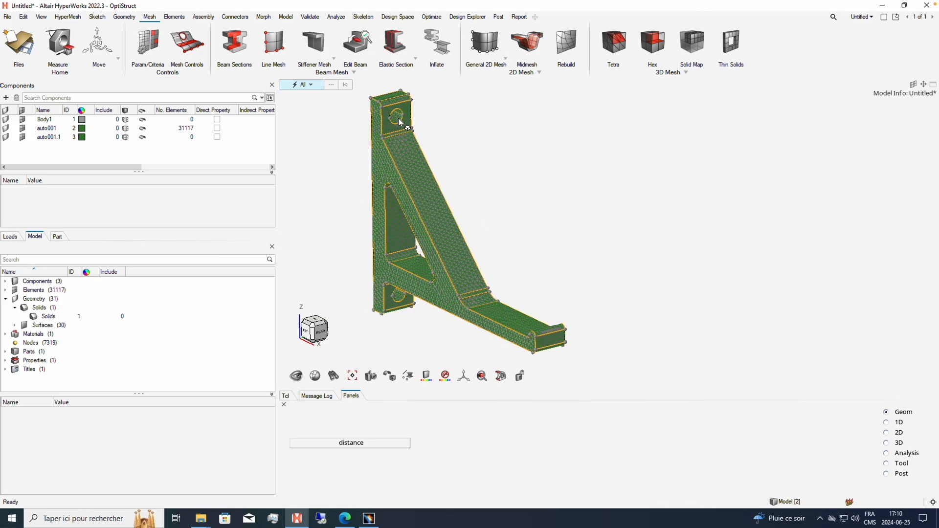
scroll(395, 108, "up", 10)
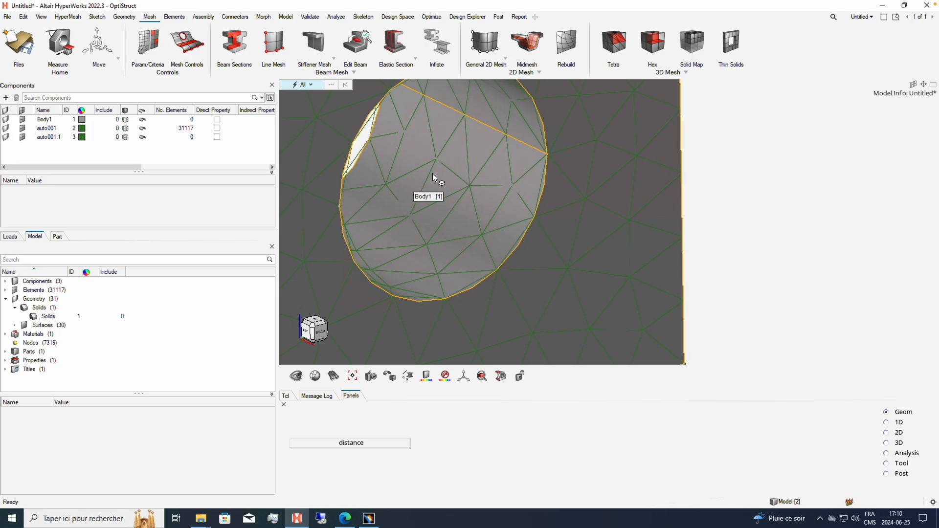
left_click(313, 331)
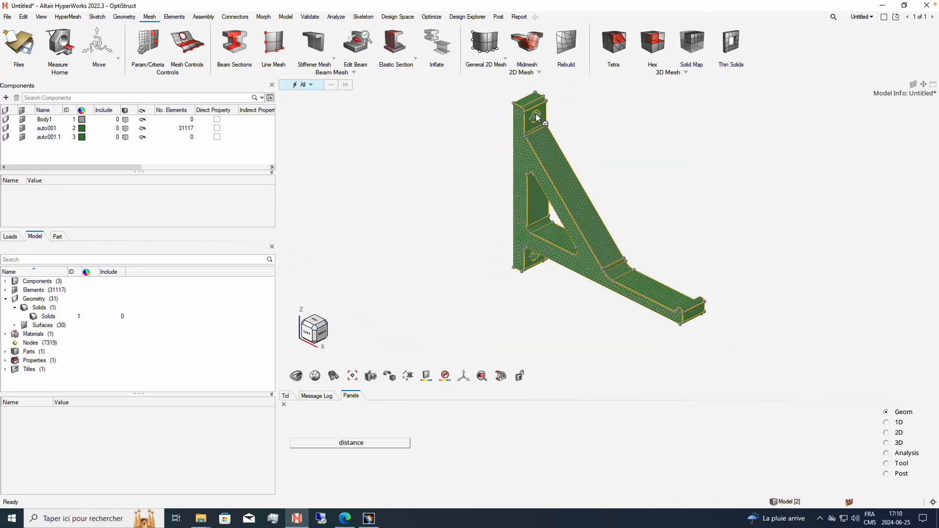
scroll(537, 116, "down", 2)
scroll(539, 117, "up", 4)
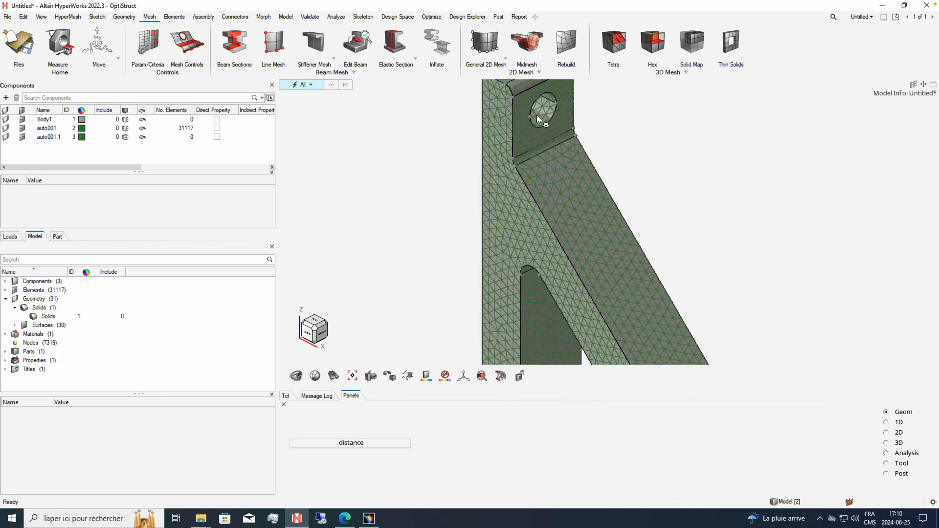
scroll(457, 145, "down", 3)
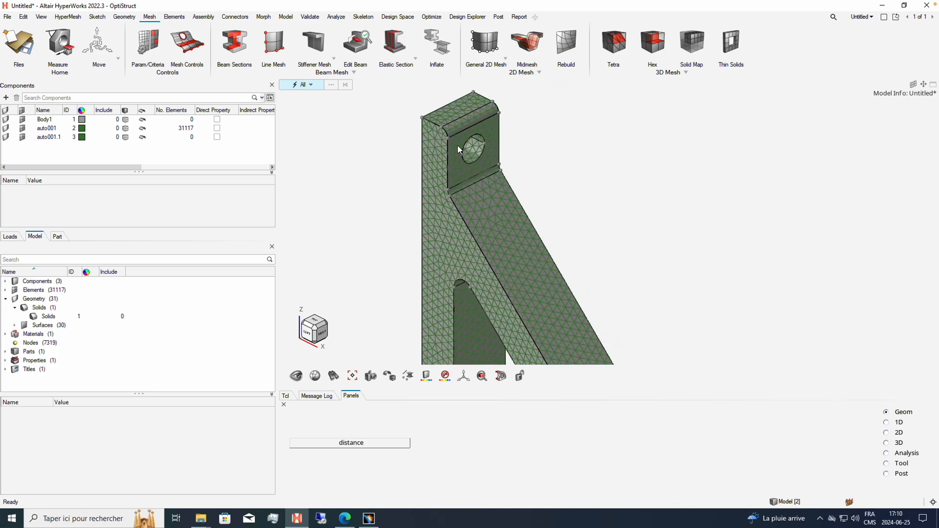
scroll(511, 235, "down", 2)
middle_click_drag(514, 263, 430, 238)
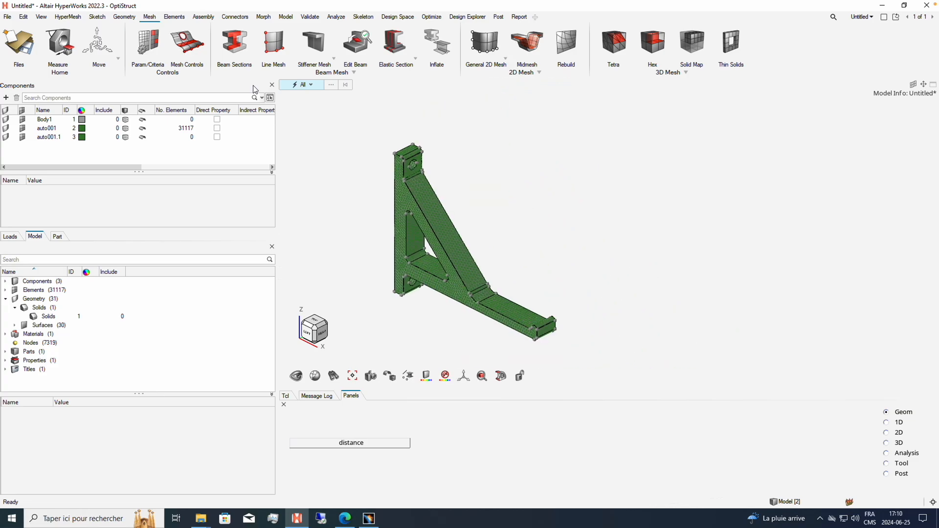
Create a load collector named SPCS
right_click(194, 326)
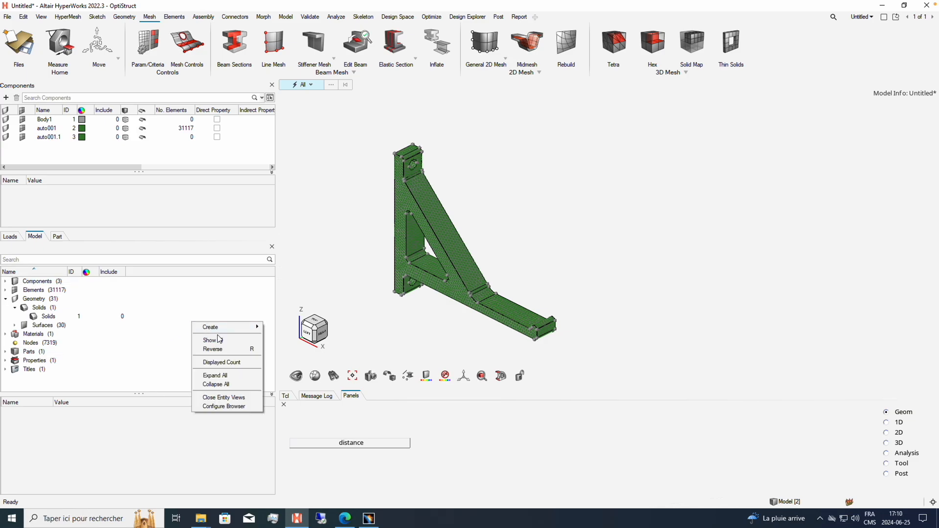
mouse_move(221, 332)
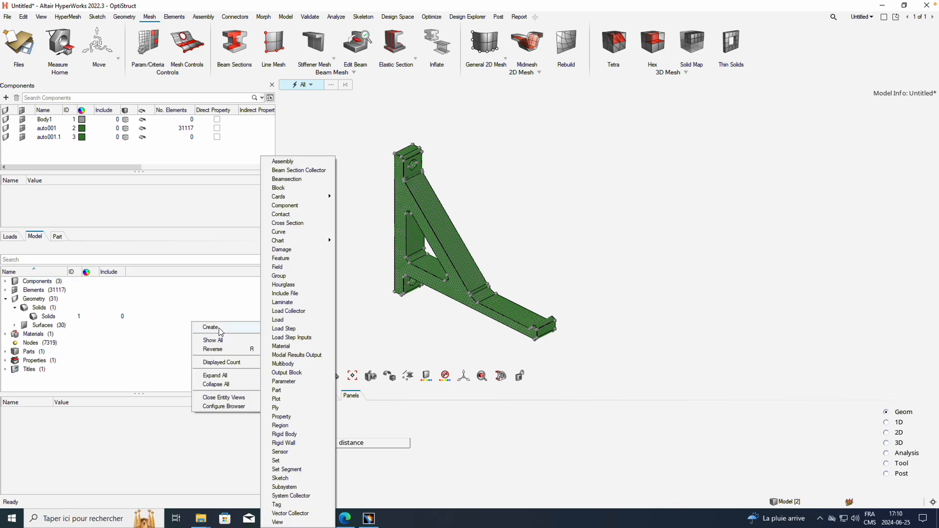
left_click(304, 312)
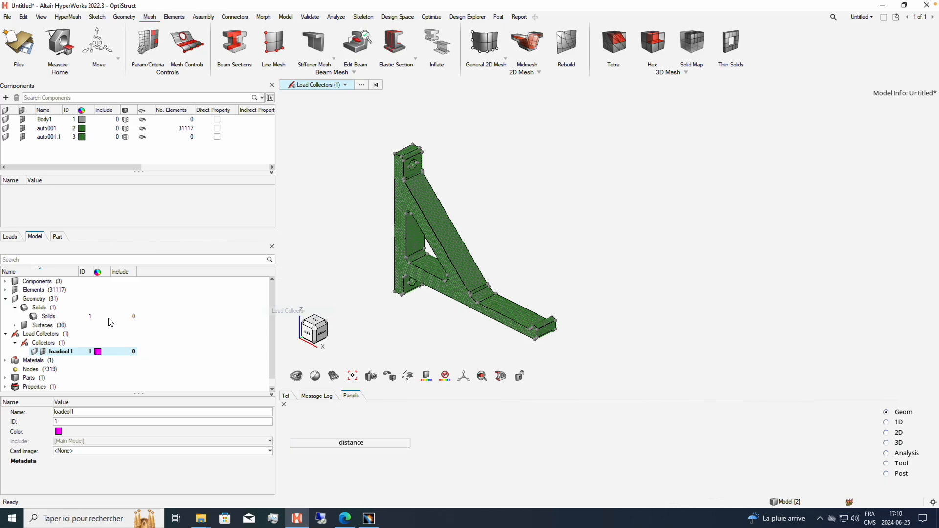
left_click_drag(73, 353, 32, 350)
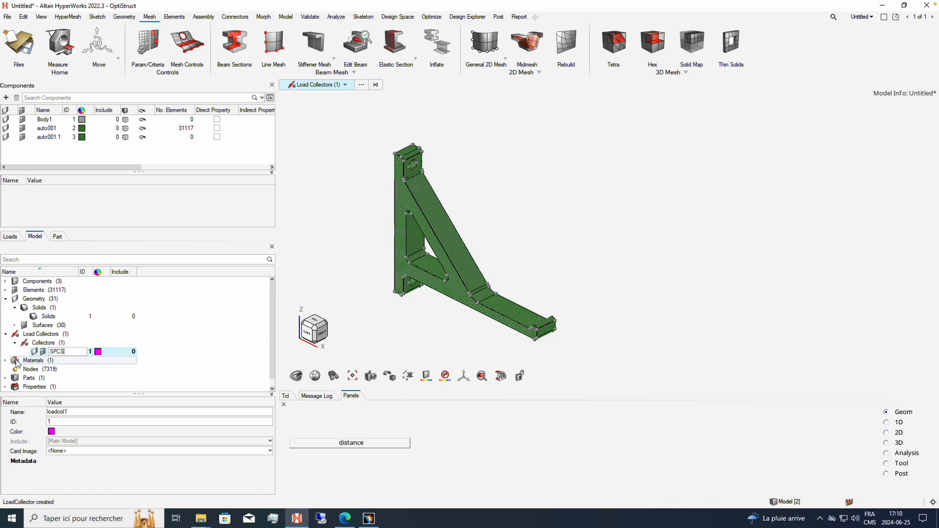
key("Return")
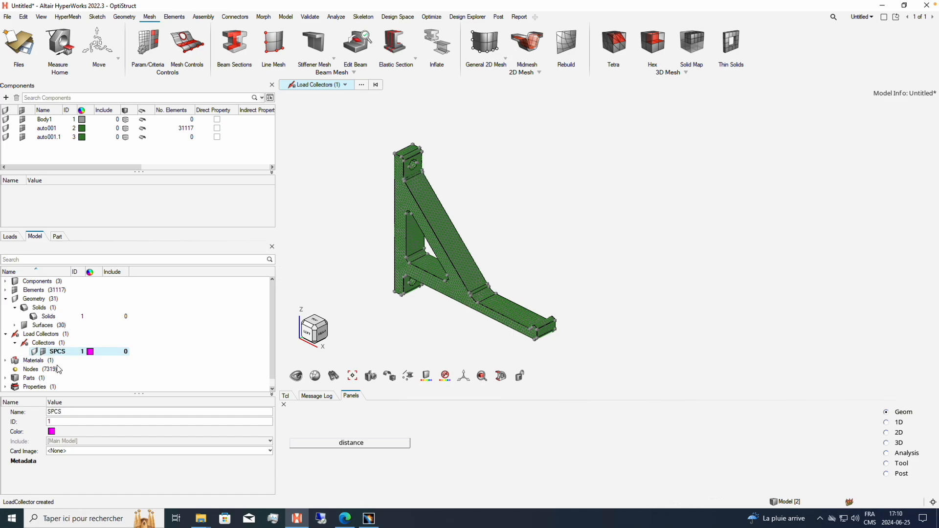
Start an SPC constraint definition on nodes and set its advanced node selection to By Face
left_click(337, 17)
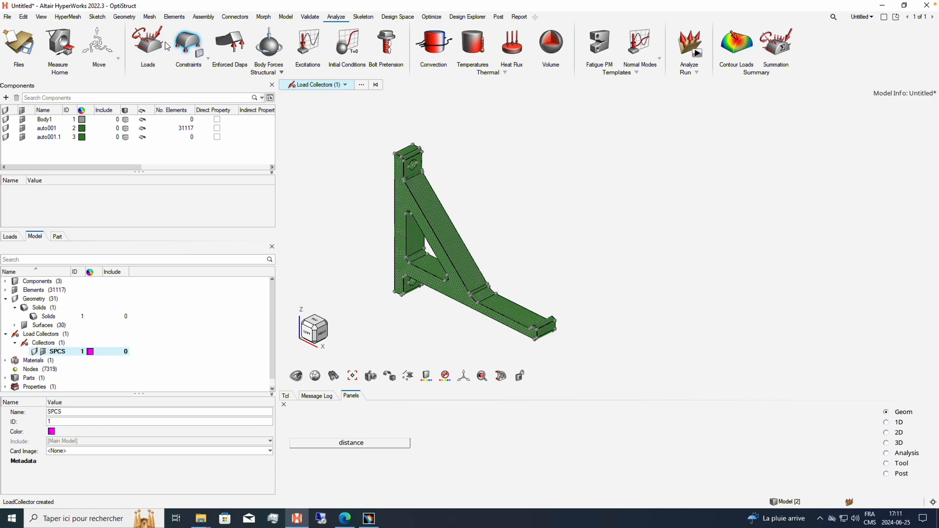
left_click(191, 48)
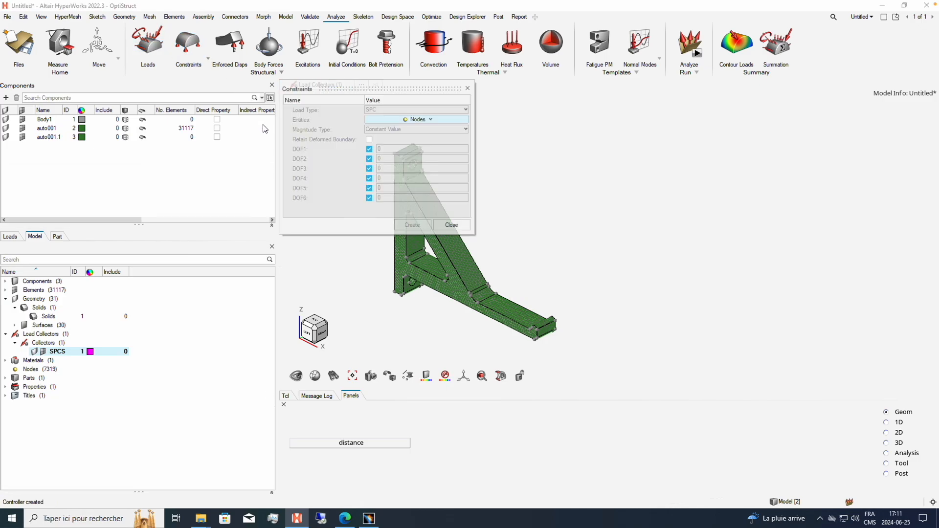
left_click_drag(393, 83, 643, 106)
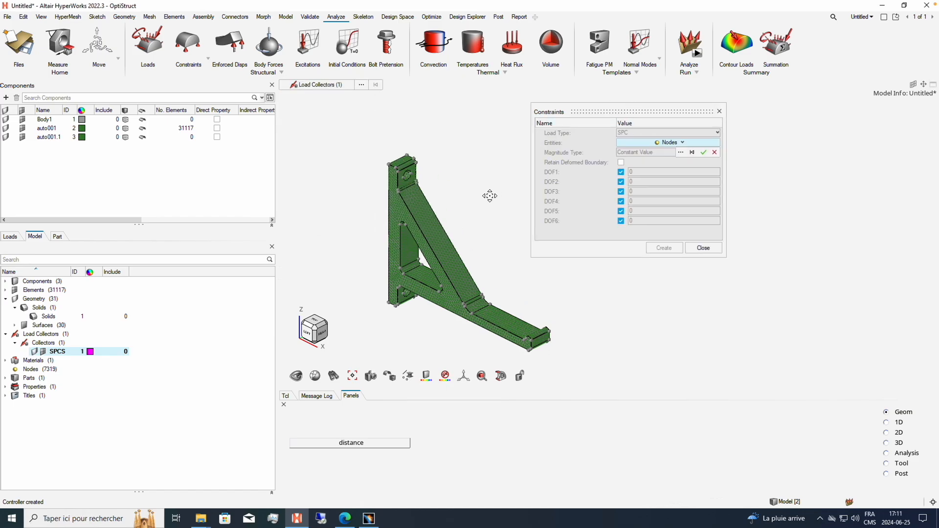
scroll(392, 202, "up", 5)
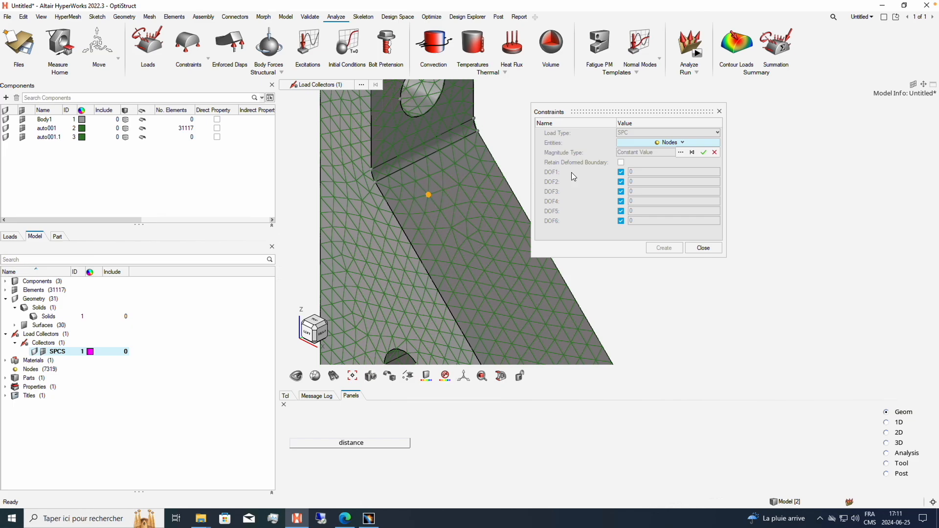
middle_click_drag(410, 138, 393, 155)
right_click_drag(501, 343, 458, 226)
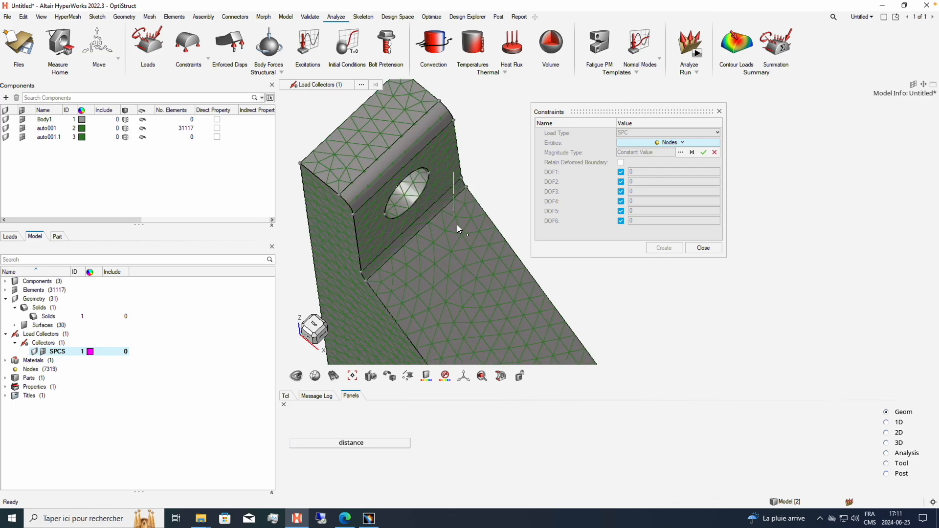
left_click(682, 143)
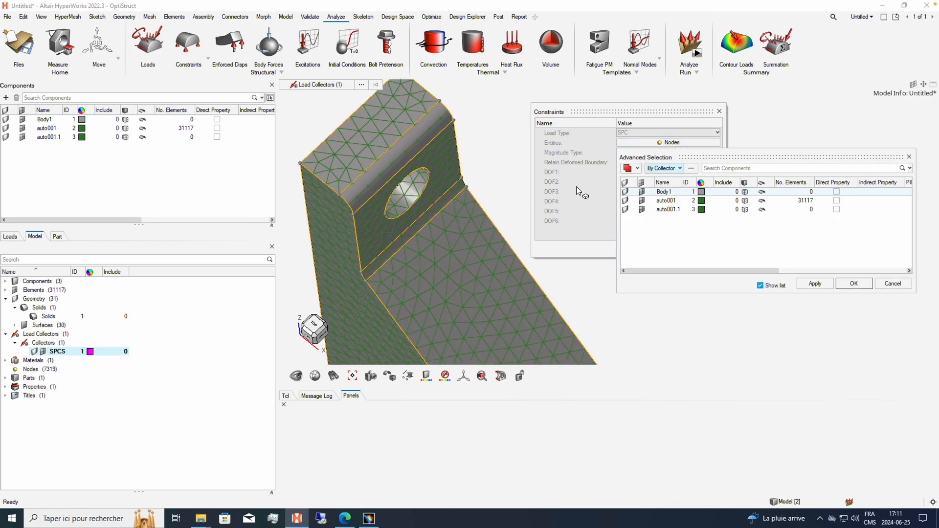
left_click(684, 173)
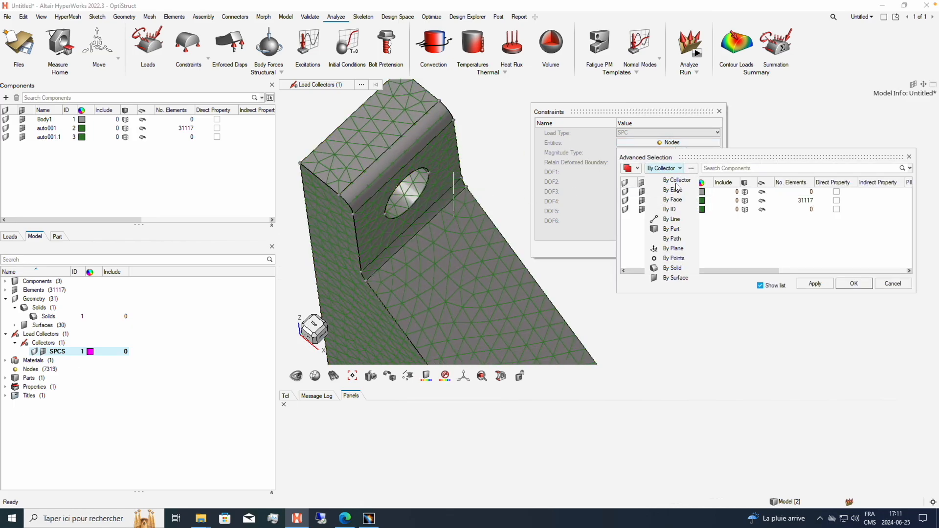
left_click(678, 201)
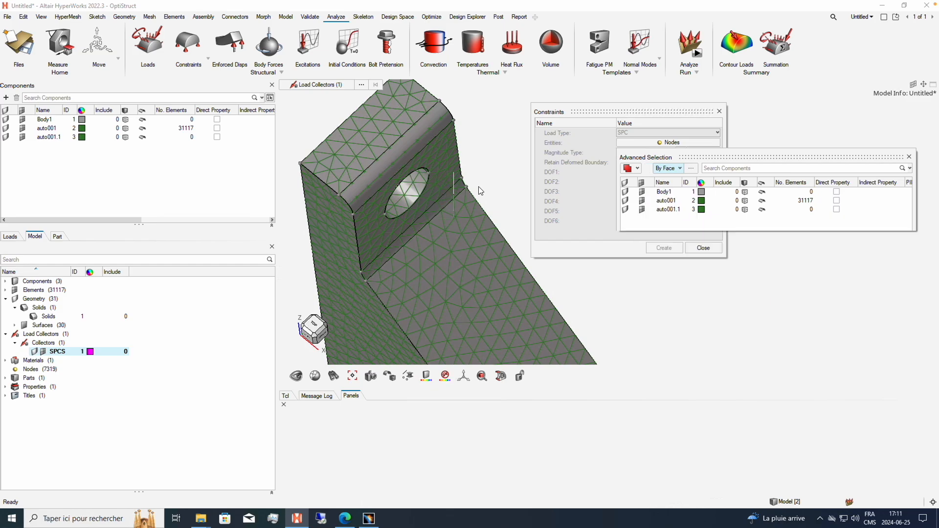
left_click(406, 197)
middle_click_drag(405, 198, 363, 172)
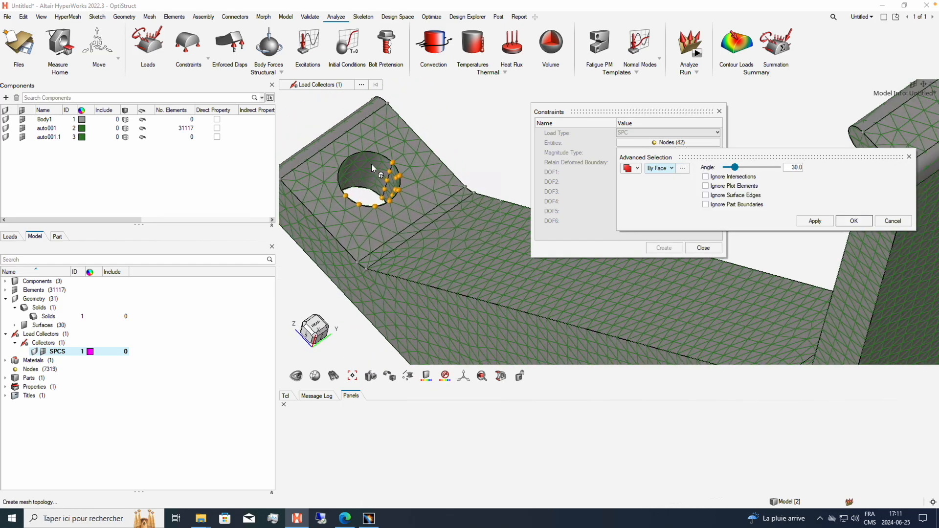
left_click(369, 168)
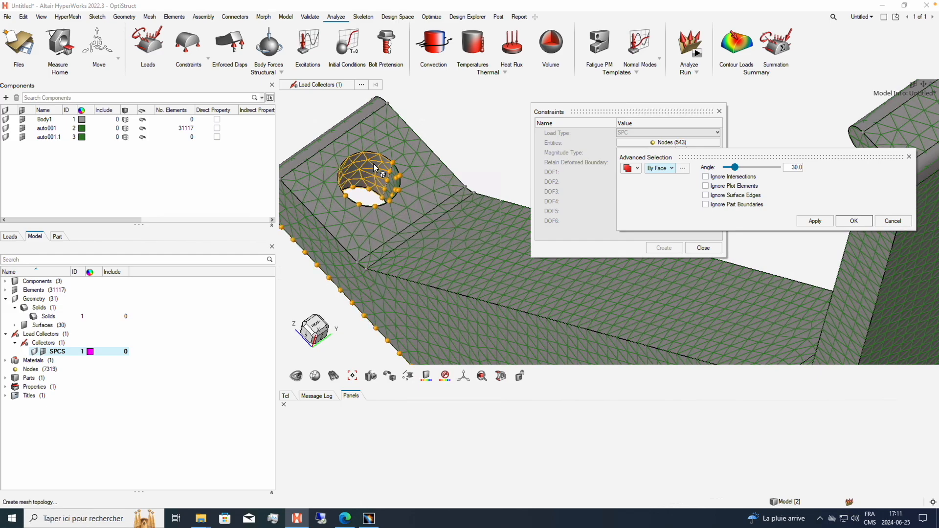
left_click(373, 164)
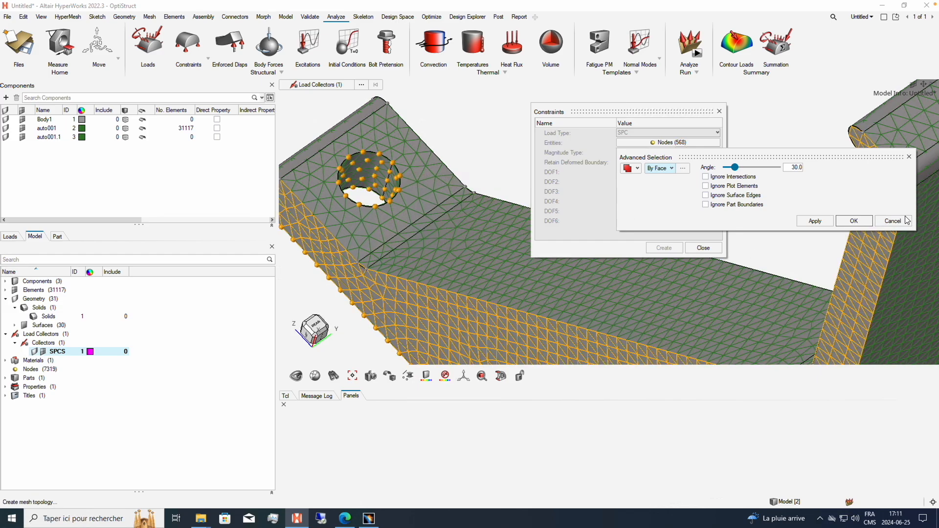
left_click(854, 221)
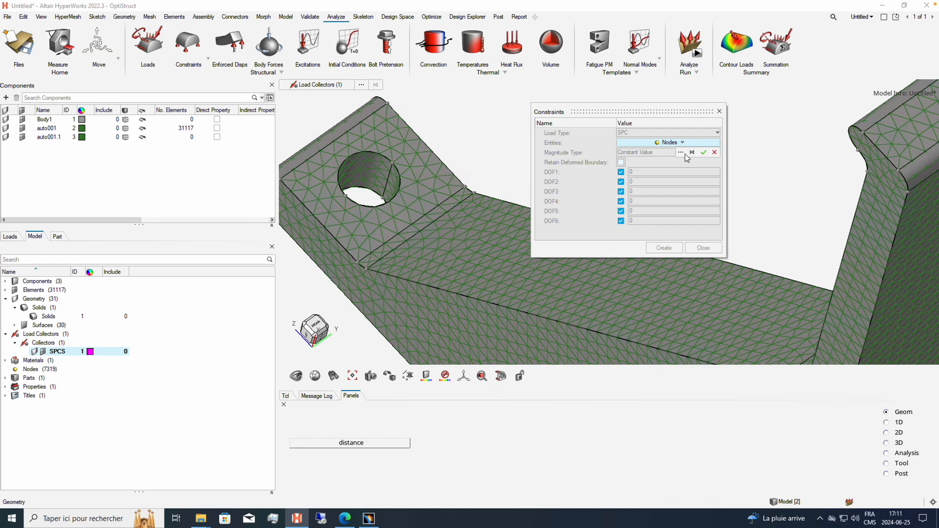
Select by face all nodes on the inner wall of the bracket's upper mounting hole for the constraint
left_click(684, 153)
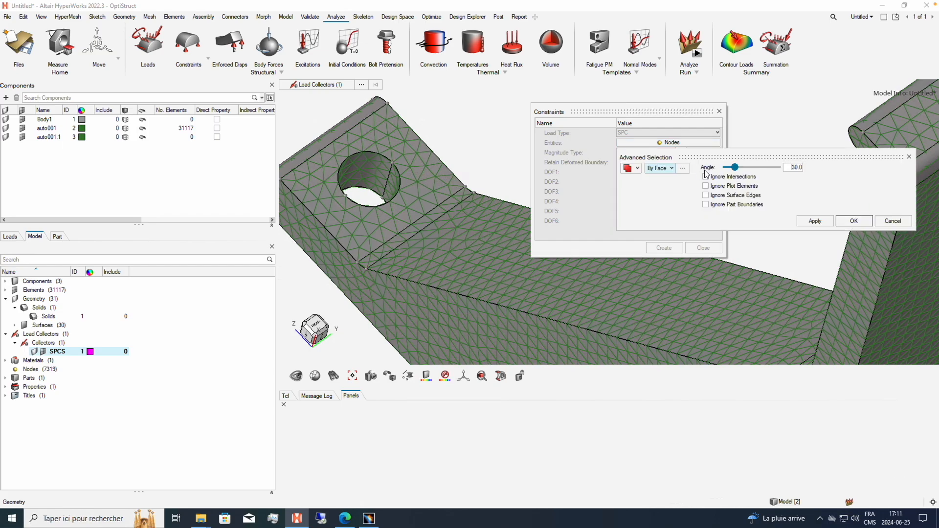
left_click(368, 173)
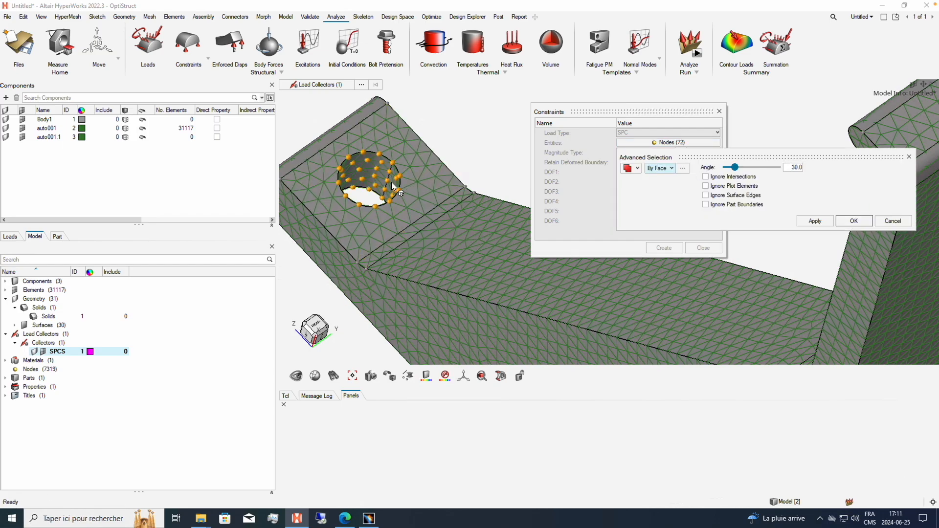
left_click_drag(383, 188, 416, 249, "ctrl")
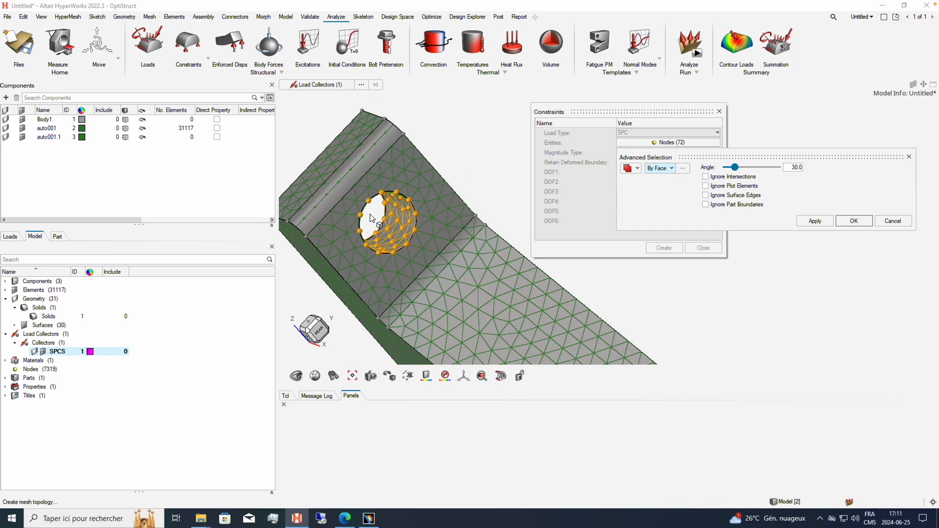
Add the nodes on the inner wall of the lower mounting hole and accept the node selection
scroll(488, 268, "up", 3)
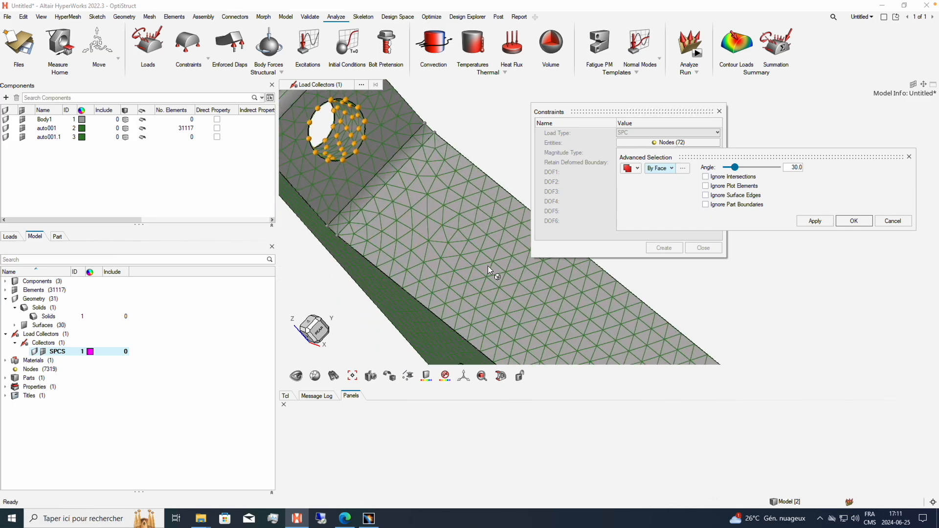
right_click_drag(489, 268, 364, 129, "ctrl")
left_click_drag(364, 129, 437, 306, "ctrl")
right_click_drag(437, 307, 384, 249, "ctrl")
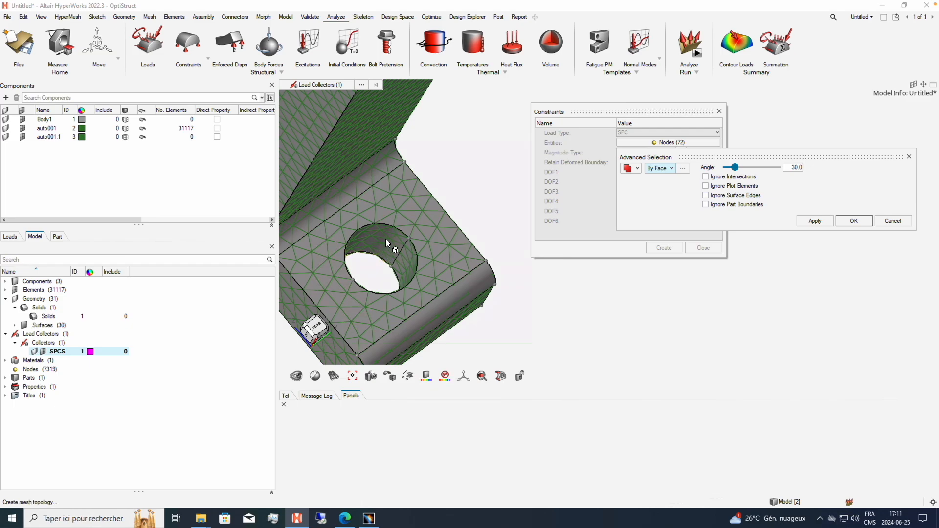
left_click_drag(389, 248, 427, 169, "ctrl")
left_click(331, 213)
left_click(426, 169)
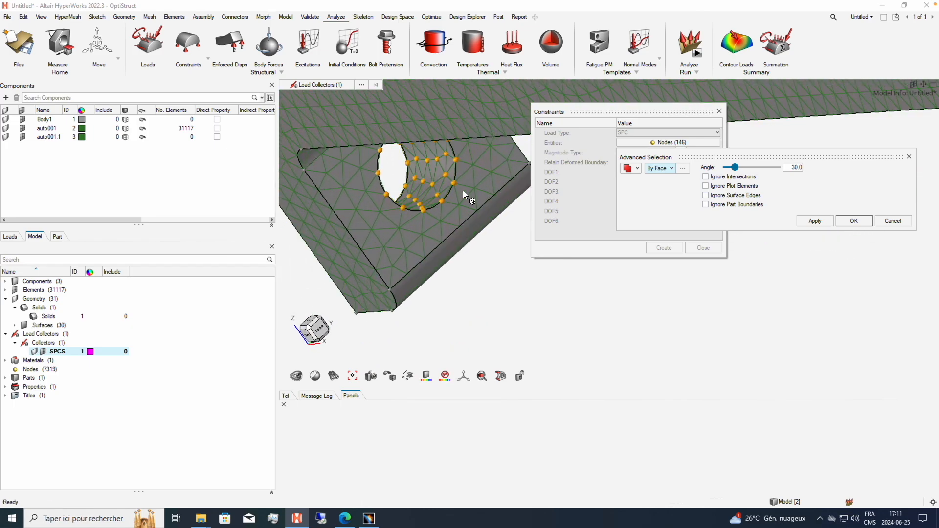
left_click(854, 221)
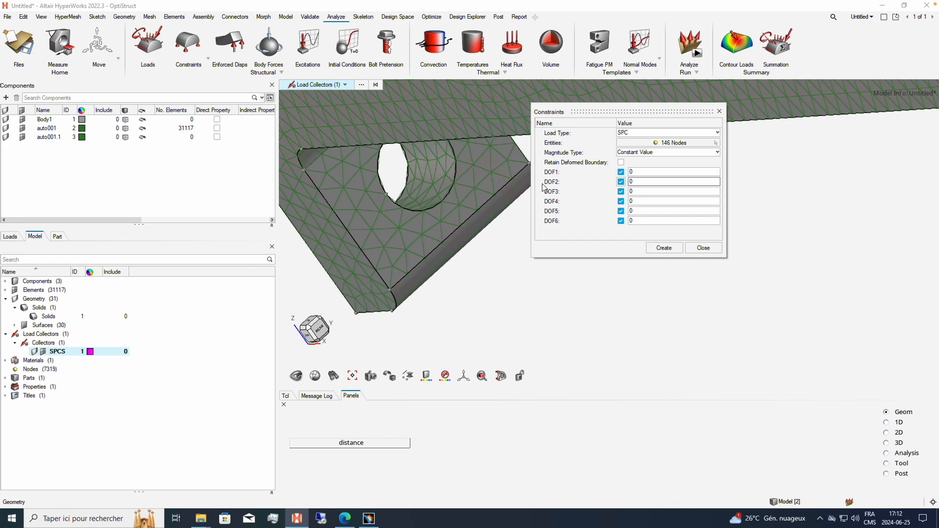
Create the SPC constraints on the selected hole nodes with DOF1 to DOF6 fixed at a constant value of 0
scroll(296, 304, "up", 1)
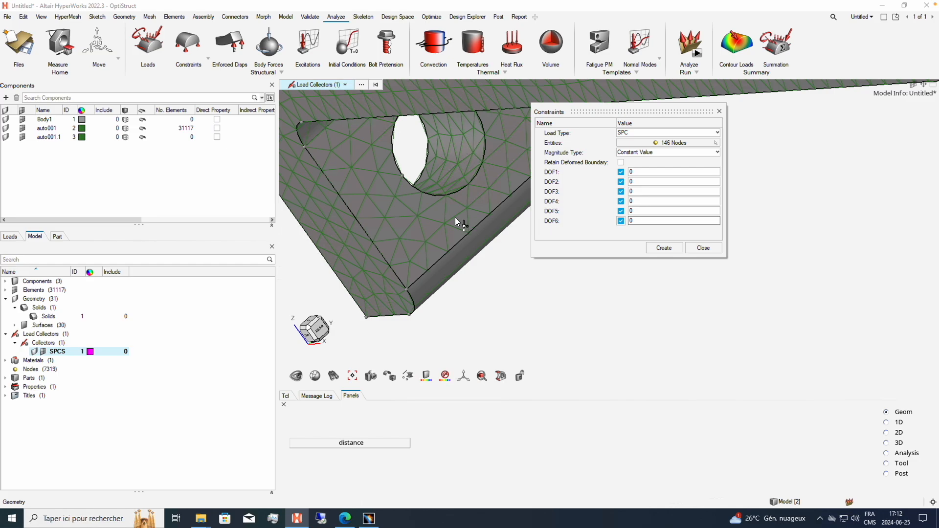
right_click_drag(493, 263, 566, 310, "ctrl")
left_click(664, 248)
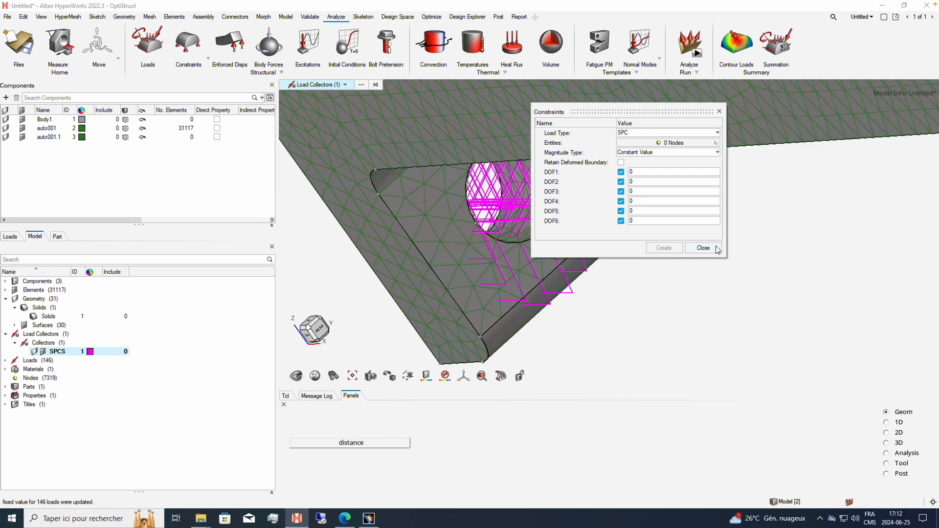
left_click(703, 249)
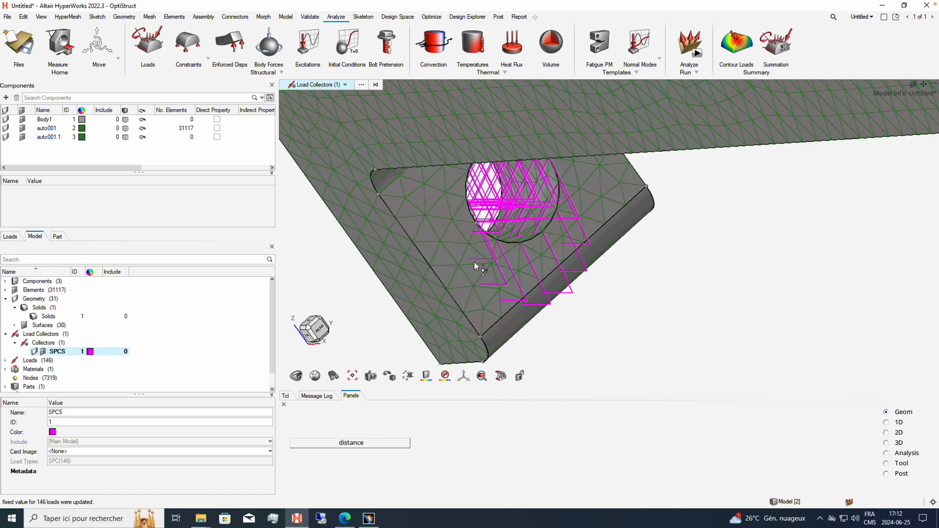
Examine the constraints on the bracket's mounting holes, in the overall view and close up at the upper hole
left_click(313, 332)
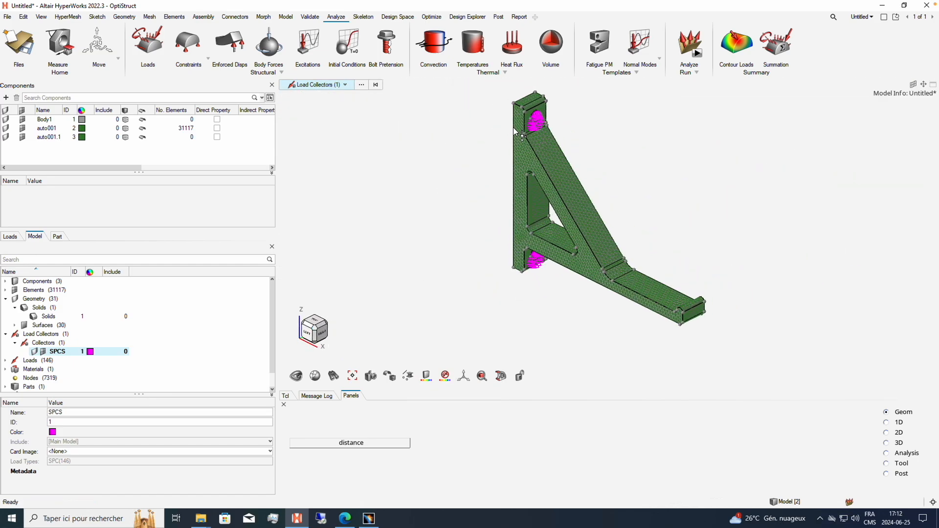
scroll(546, 118, "up", 3)
scroll(544, 113, "up", 3)
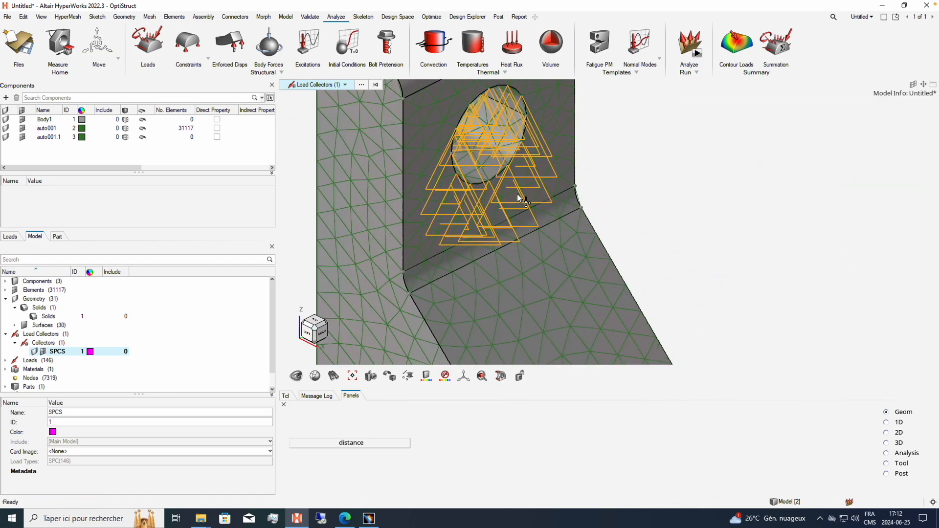
scroll(500, 140, "down", 2)
left_click(316, 329)
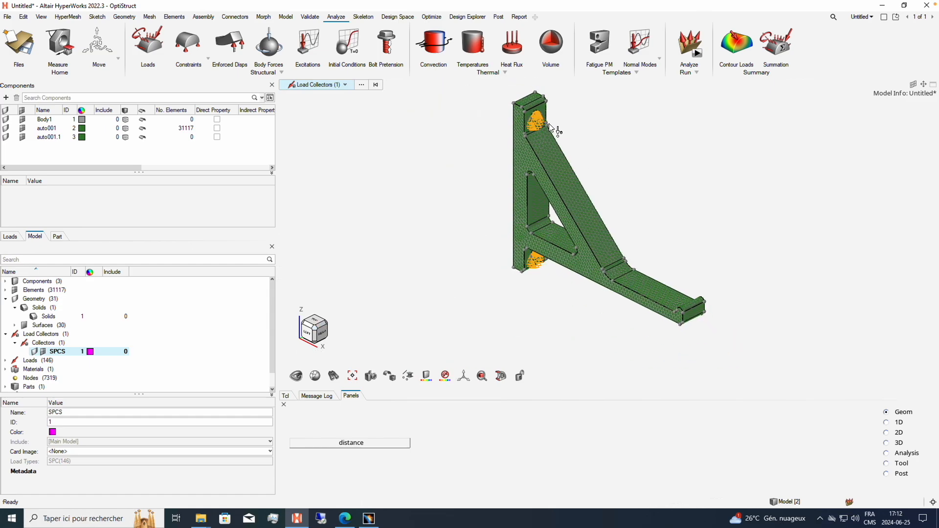
scroll(515, 119, "up", 5)
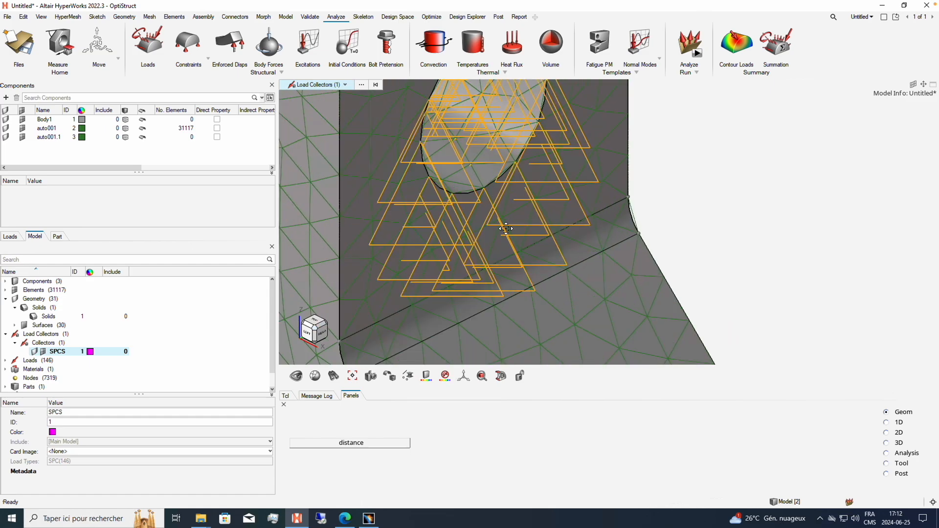
right_click_drag(495, 184, 459, 259, "ctrl")
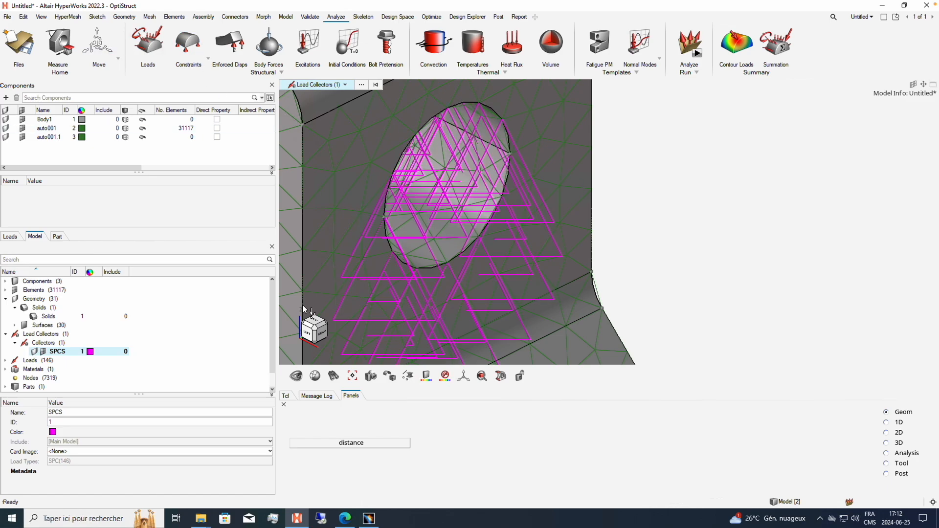
left_click(317, 334)
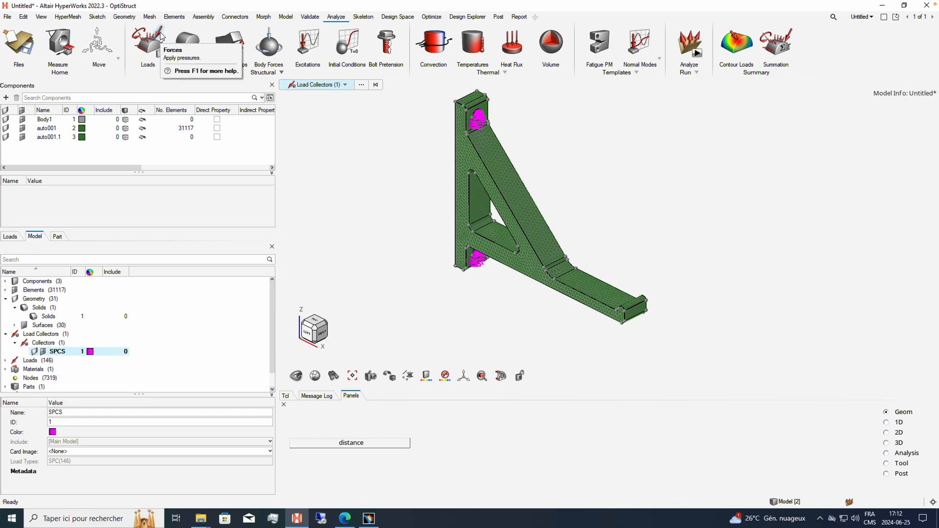
Create a load collector named Forces in the model
left_click(182, 367)
right_click(182, 366)
mouse_move(216, 371)
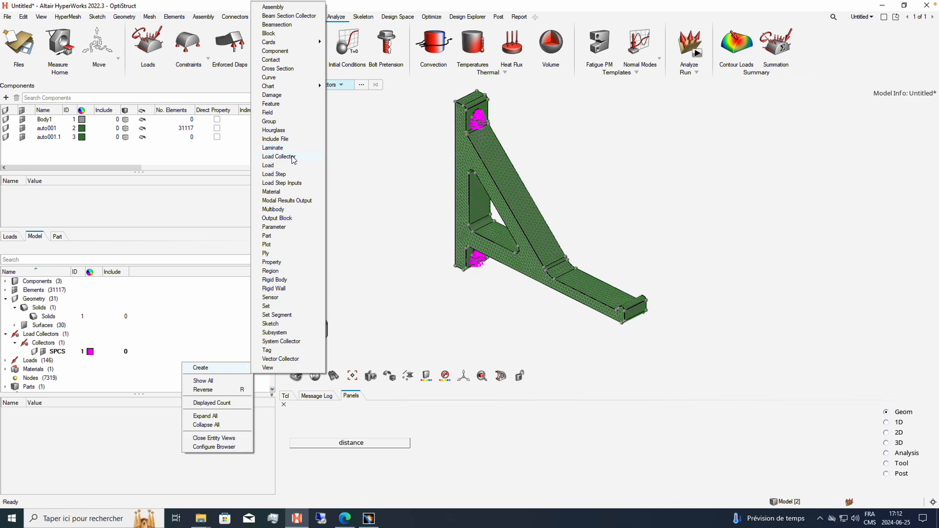
left_click(278, 156)
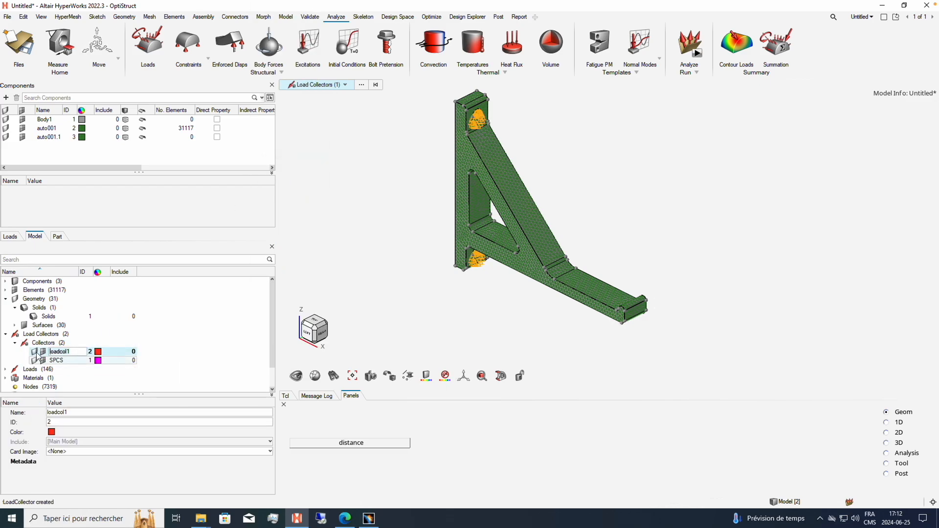
type("F")
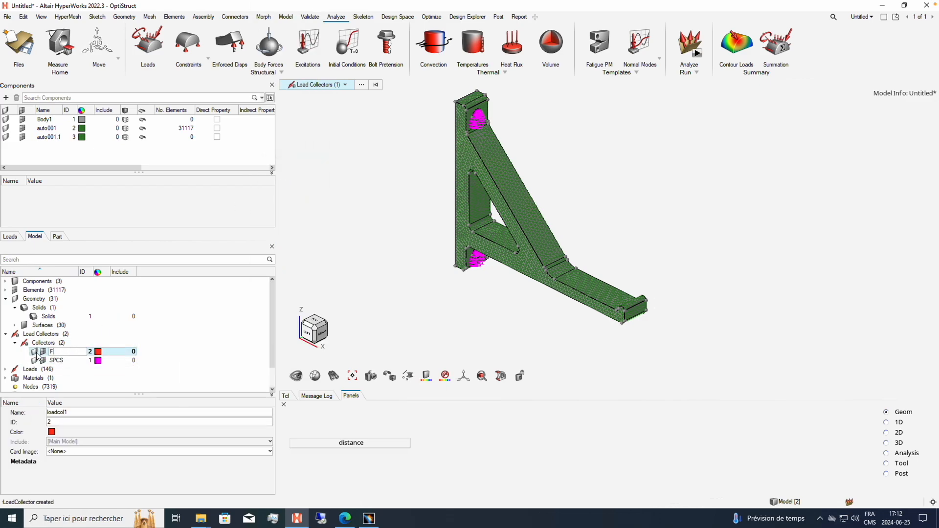
type("orces")
key("Return")
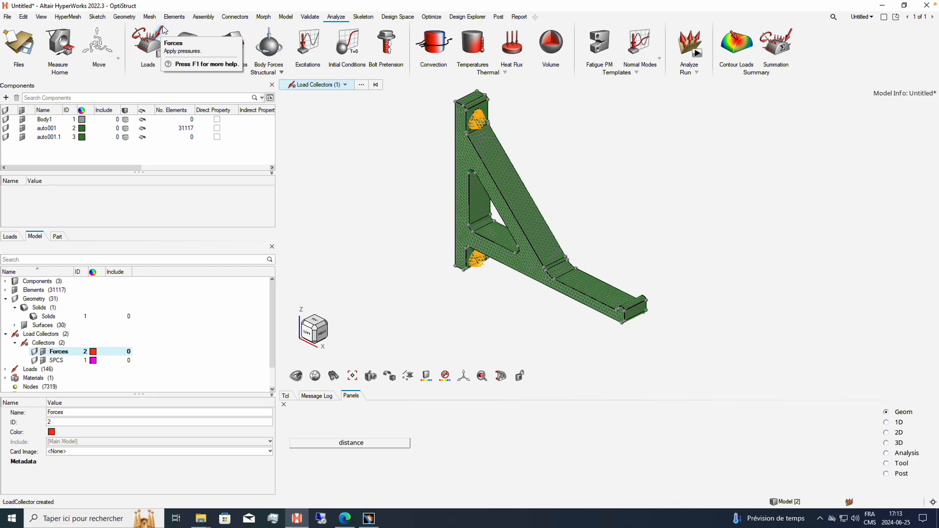
Start a force load and select by face all nodes on the flat upper surface of the bracket's horizontal arm, accepting the selection
left_click(164, 30)
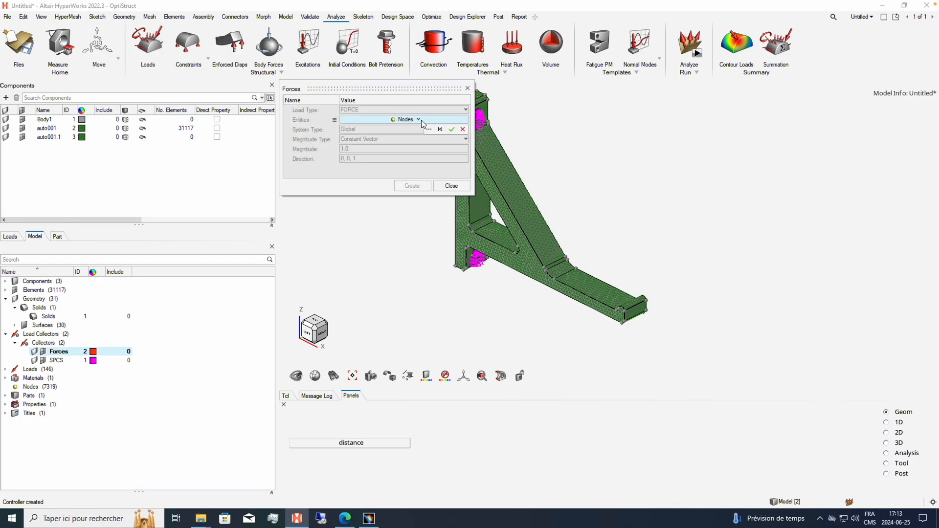
left_click(421, 121)
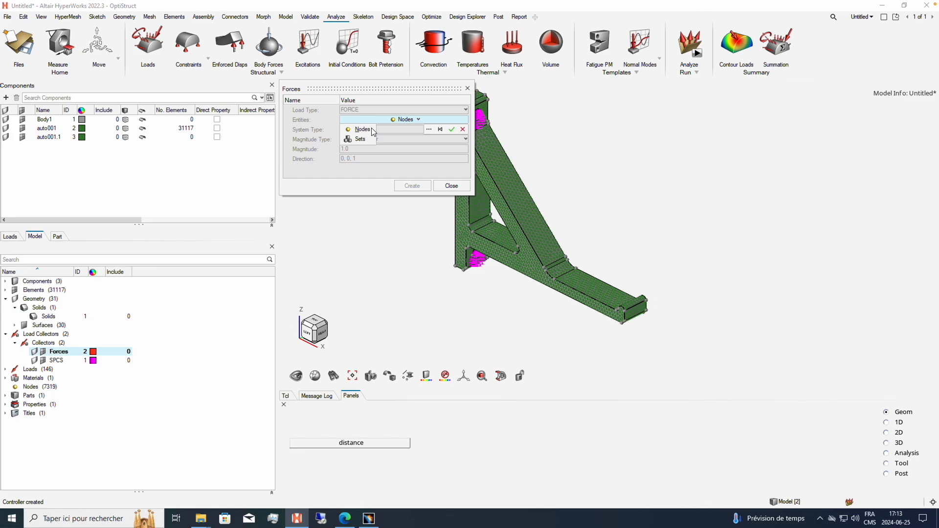
left_click(429, 129)
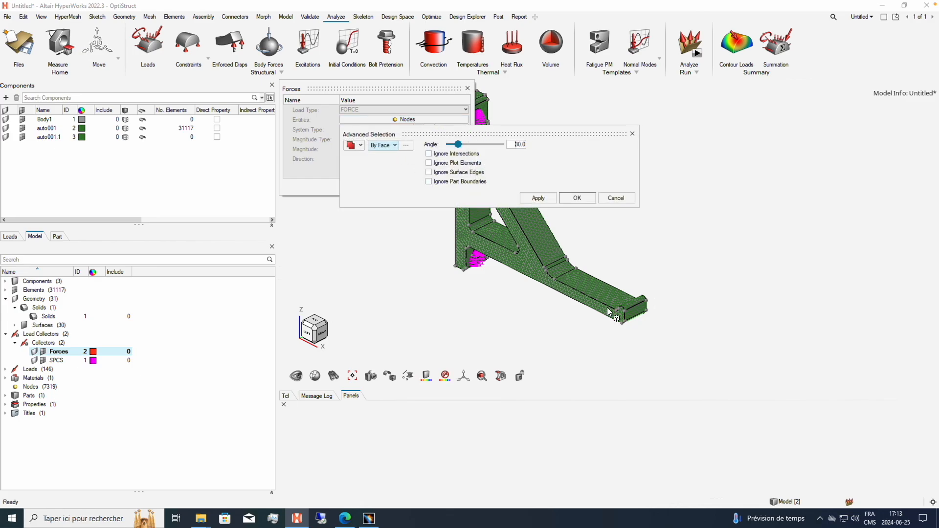
left_click(595, 287)
right_click_drag(618, 269, 550, 281, "ctrl")
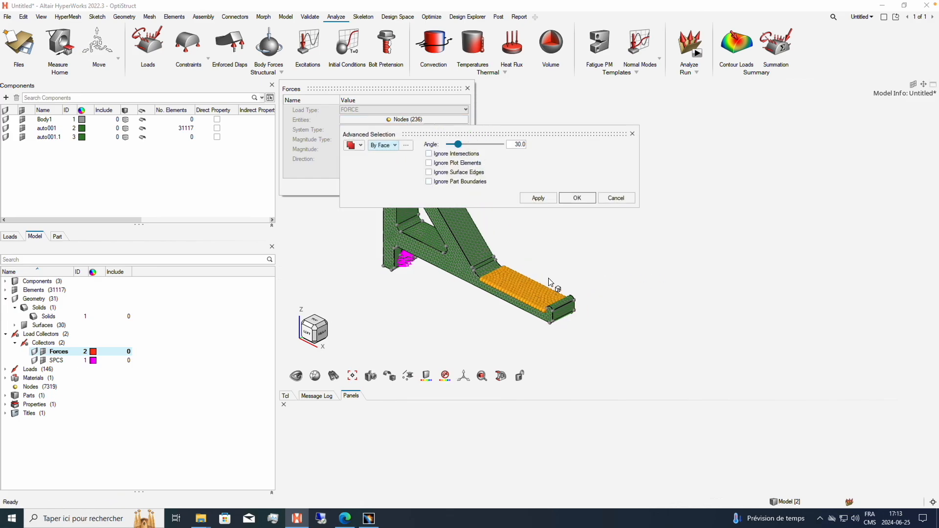
left_click(576, 199)
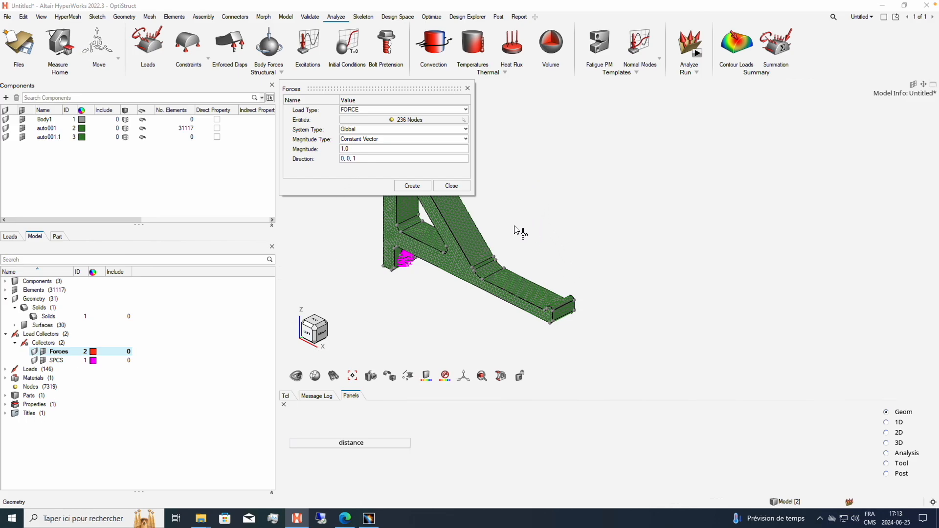
Create the forces on the selected arm nodes as a constant vector of magnitude -1.0 in direction 0, 0, 1, and inspect their arrows
double_click(337, 148)
type("1")
left_click(362, 157)
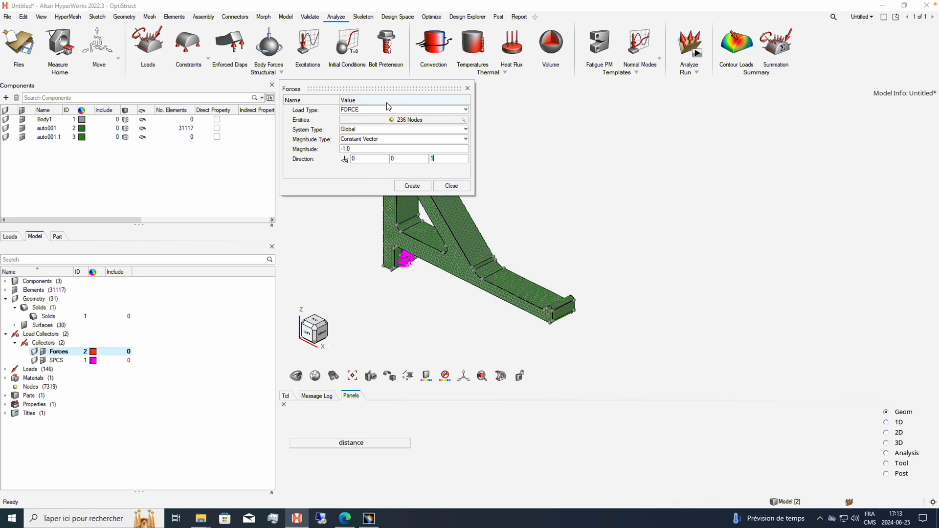
left_click(413, 186)
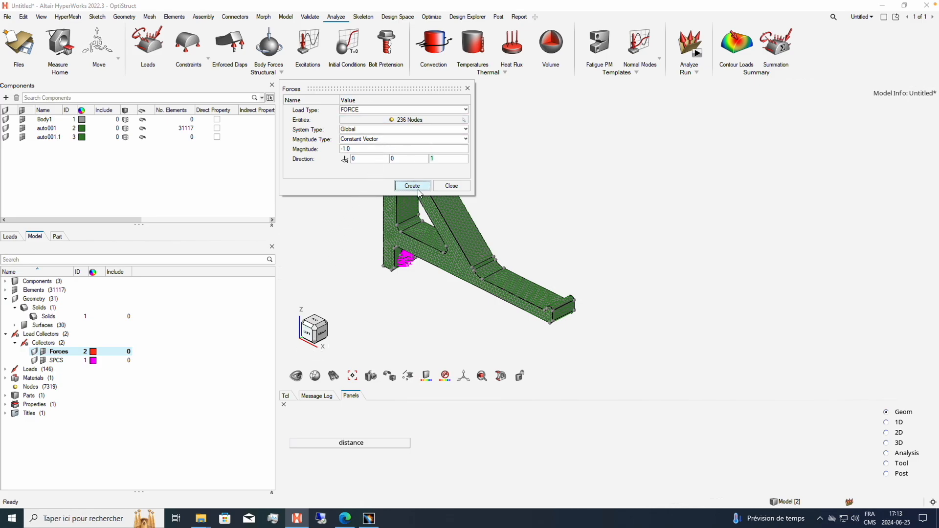
left_click(453, 187)
scroll(519, 289, "up", 6)
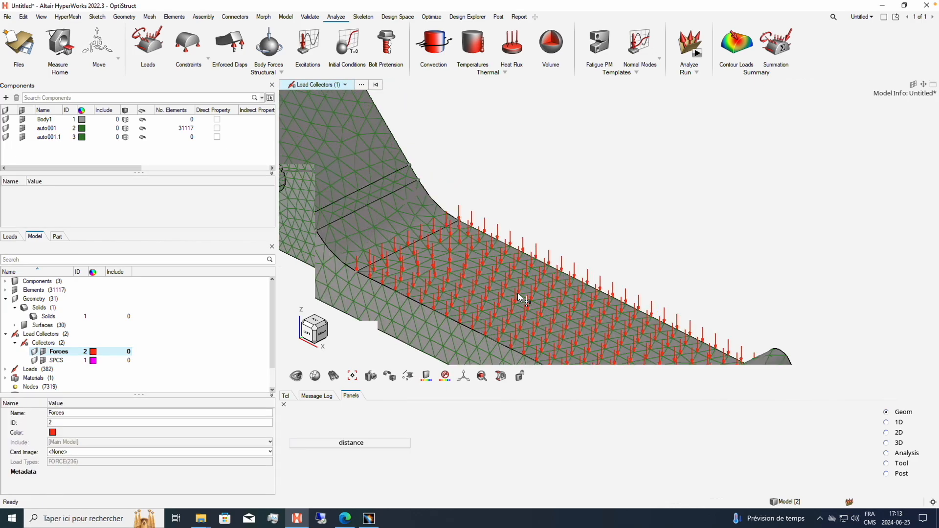
right_click_drag(520, 298, 503, 236)
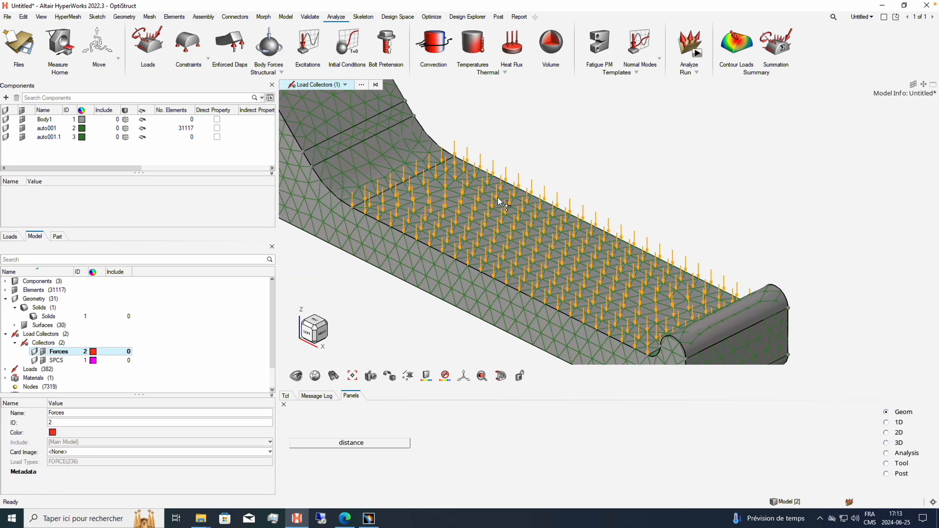
mouse_move(314, 336)
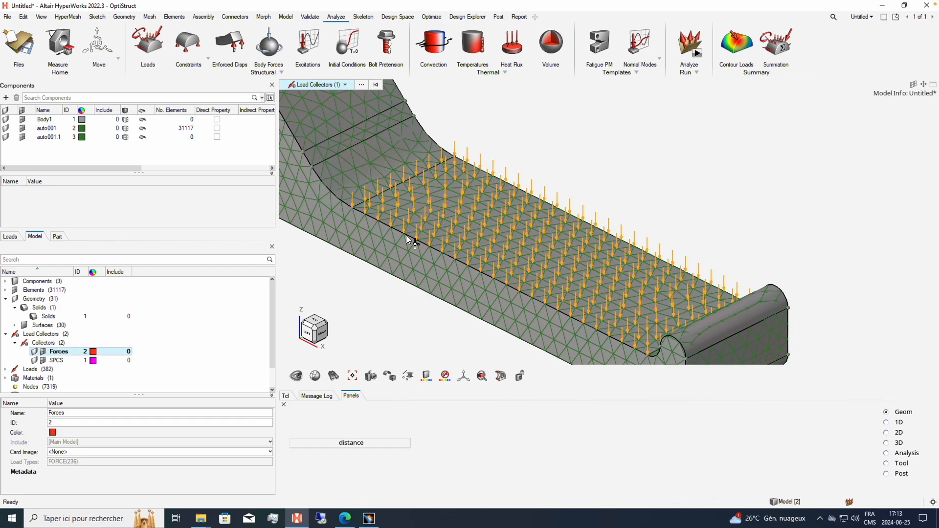
left_click(317, 333)
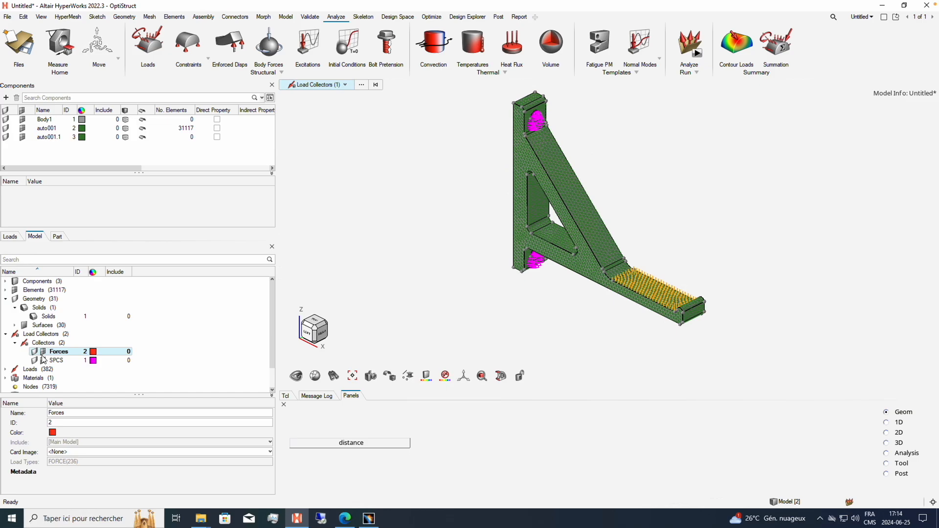
Collapse the load collector and geometry branches of the model tree and create a new load step
left_click(14, 344)
left_click(6, 334)
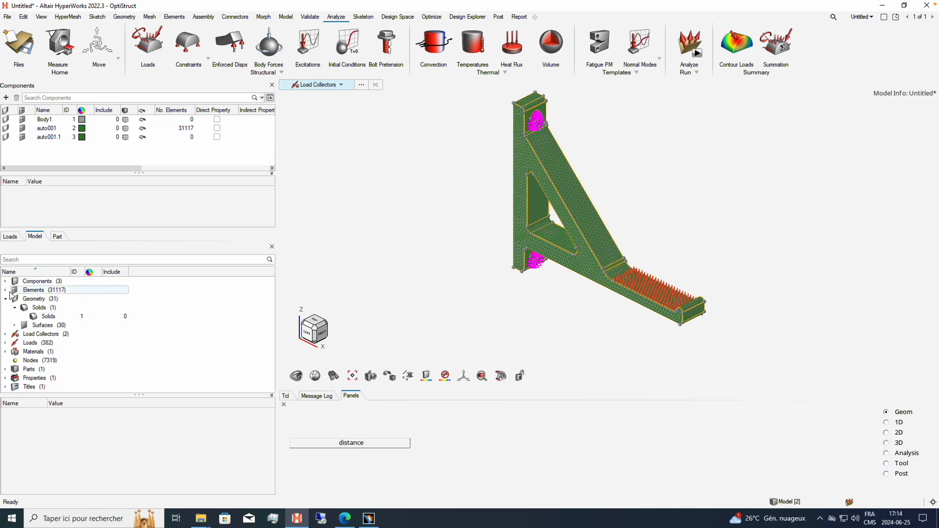
left_click(6, 299)
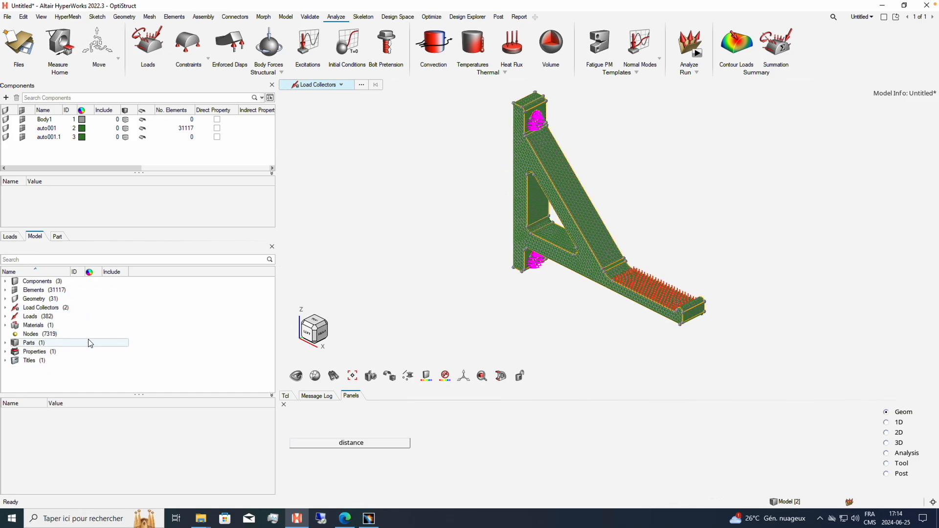
right_click(142, 328)
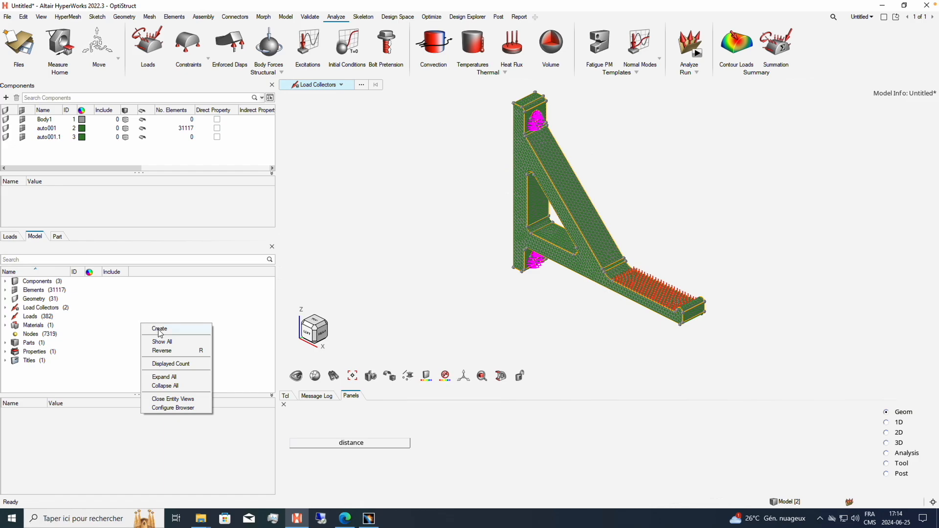
mouse_move(161, 334)
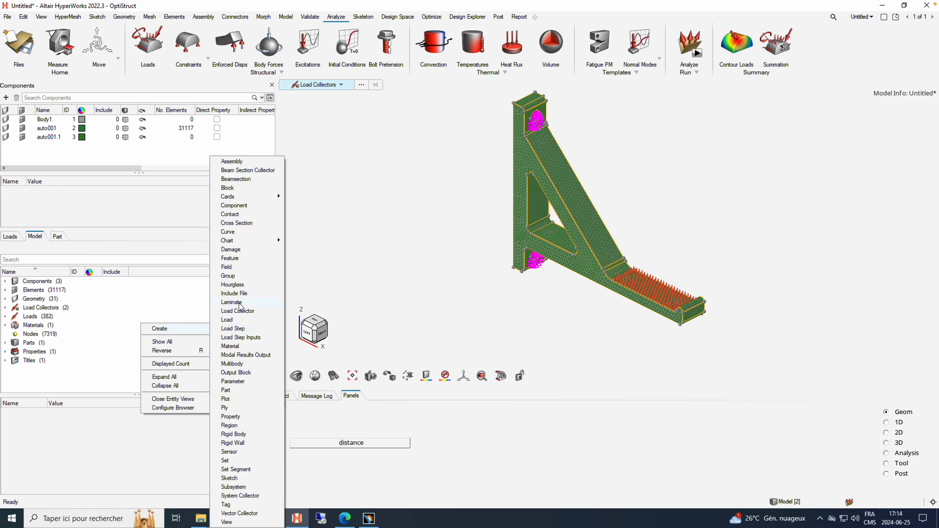
left_click(240, 329)
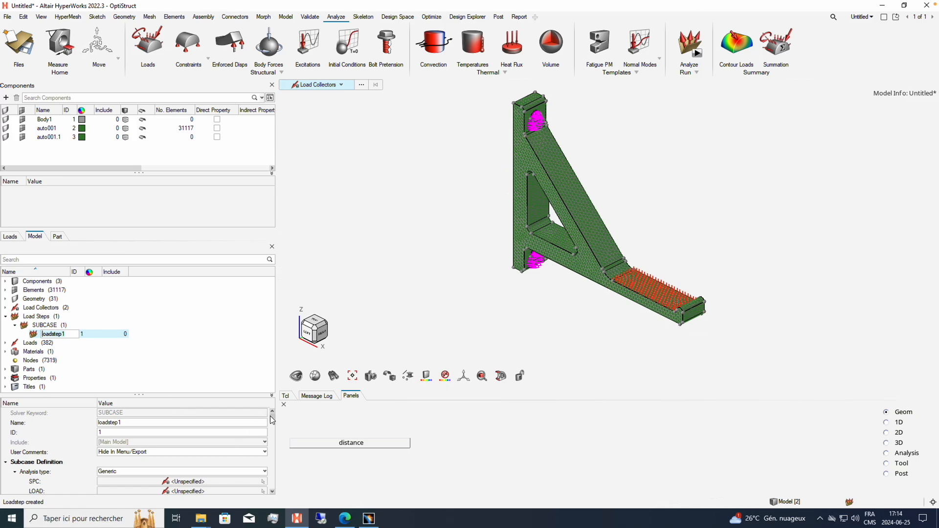
Set the load step's analysis type to Linear Static
scroll(272, 421, "down", 2)
left_click(206, 435)
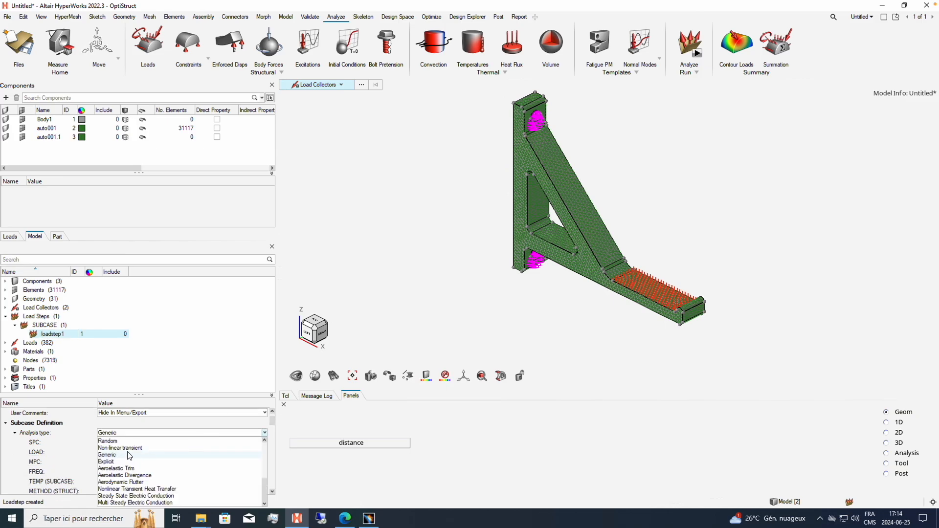
scroll(127, 454, "up", 4)
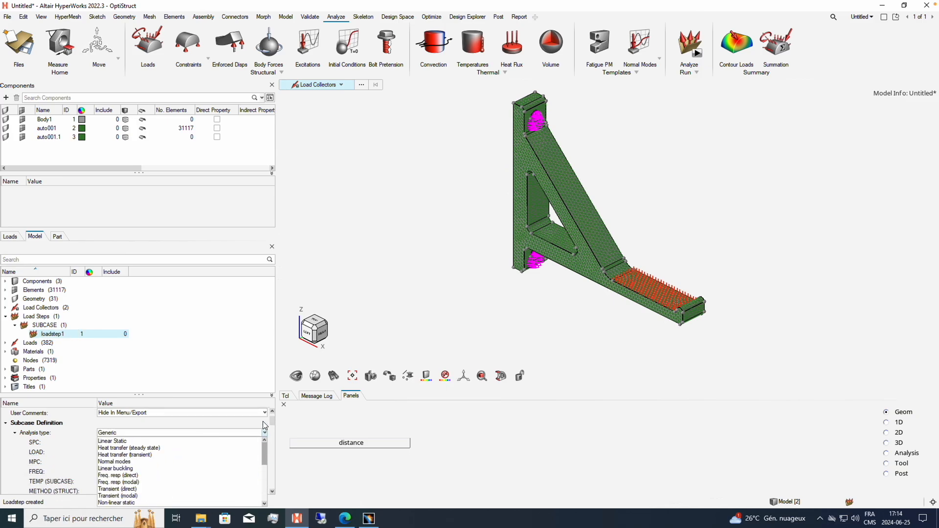
left_click(115, 442)
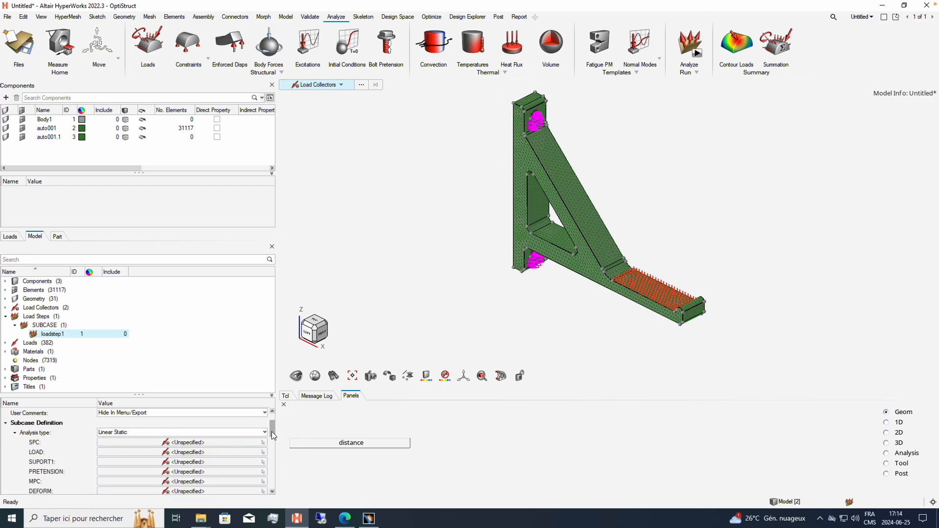
Assign the SPCS load collector as the SPC of the load step's subcase definition
scroll(271, 433, "down", 1)
scroll(272, 434, "down", 2)
scroll(272, 432, "up", 2)
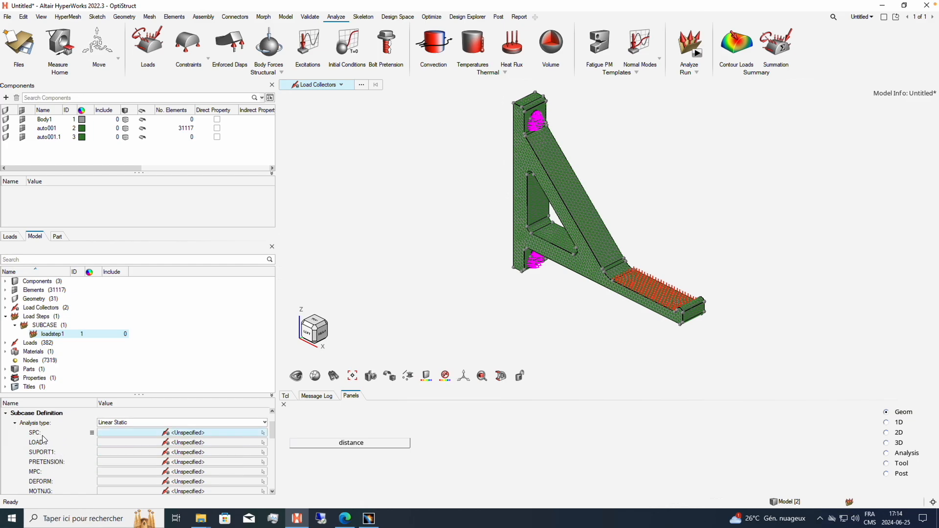
left_click(148, 433)
left_click(229, 442)
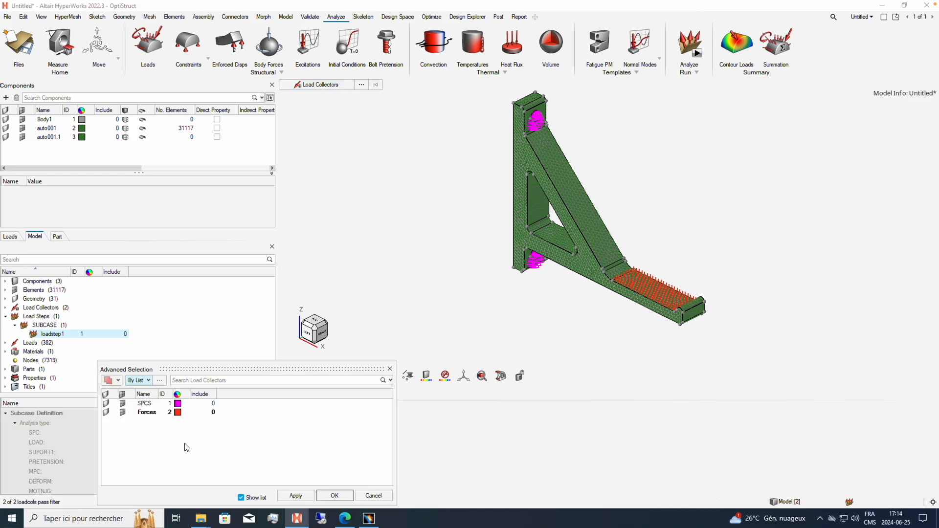
left_click(145, 405)
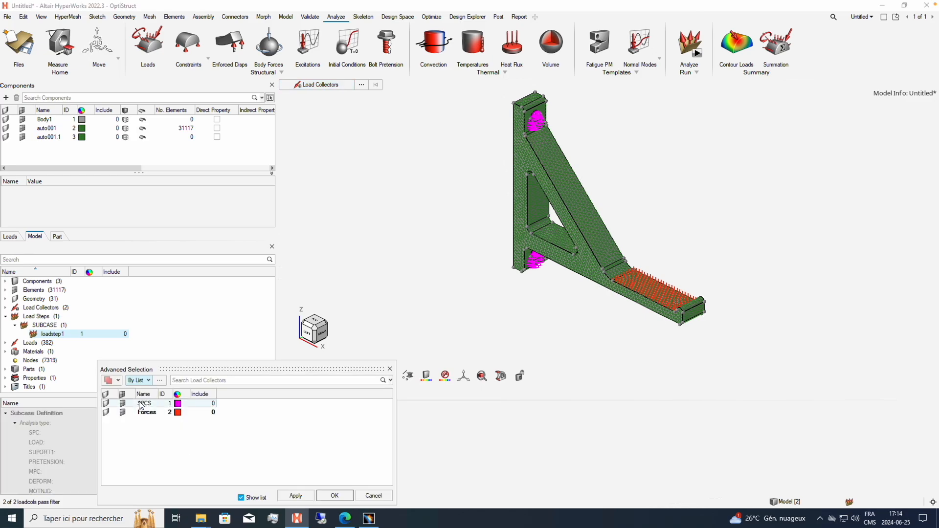
left_click(337, 496)
Assign the Forces load collector as the LOAD of the load step's subcase definition
left_click(177, 443)
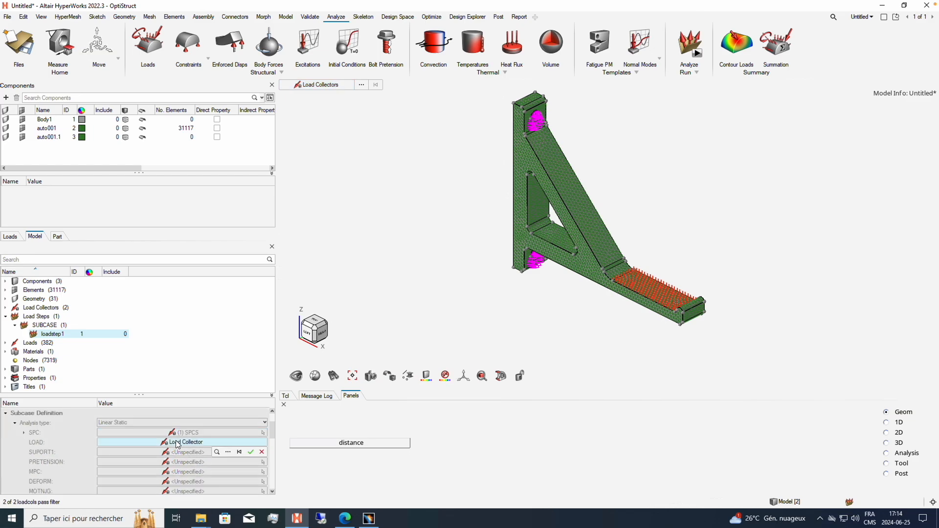
left_click(226, 452)
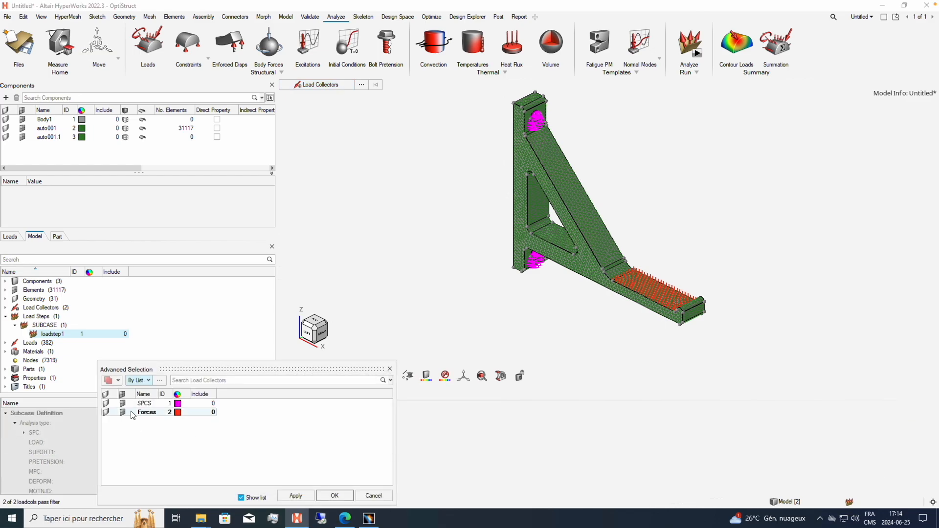
left_click(160, 414)
left_click(334, 496)
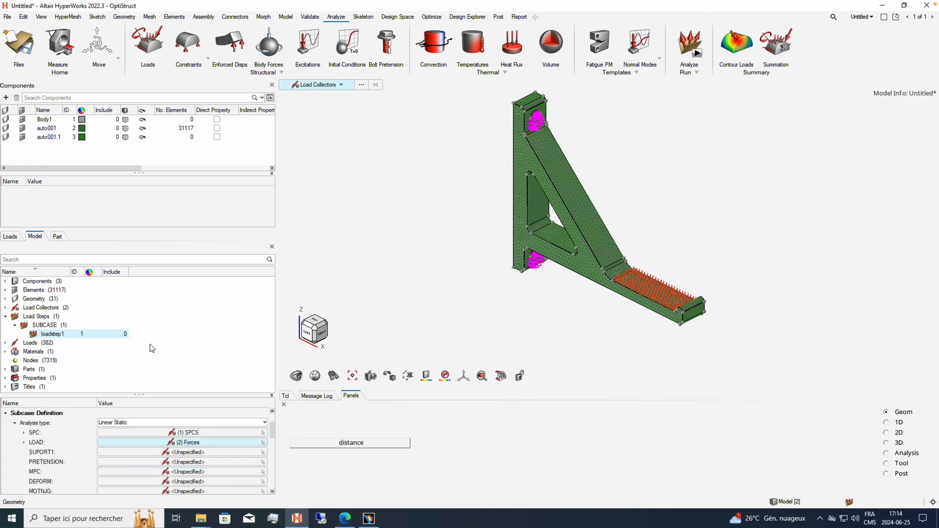
left_click_drag(273, 436, 272, 410)
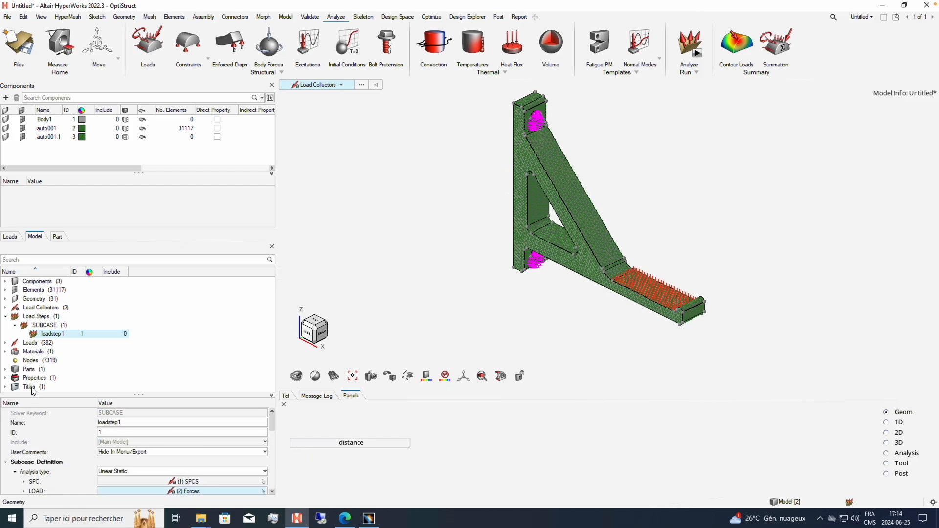
Select component auto001 among the components and hide the bracket's solid geometry, leaving the mesh displayed
left_click(5, 321)
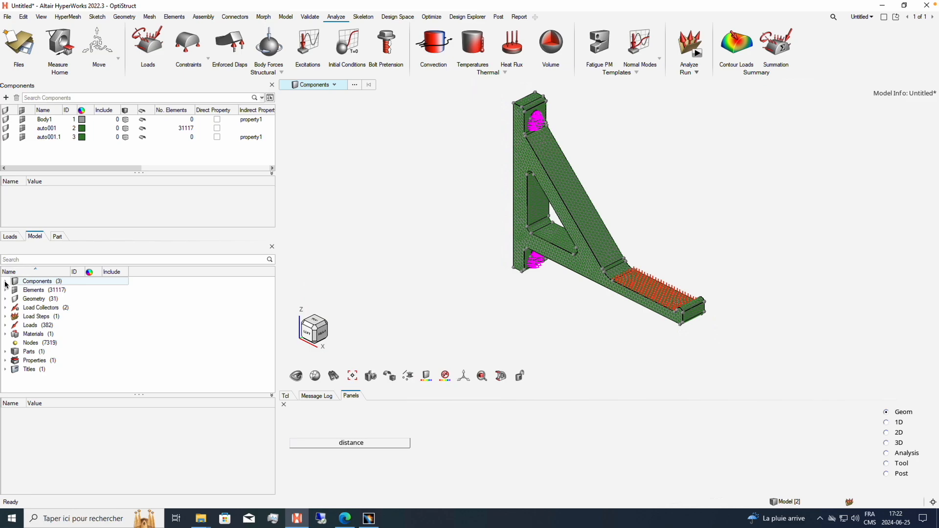
left_click(6, 282)
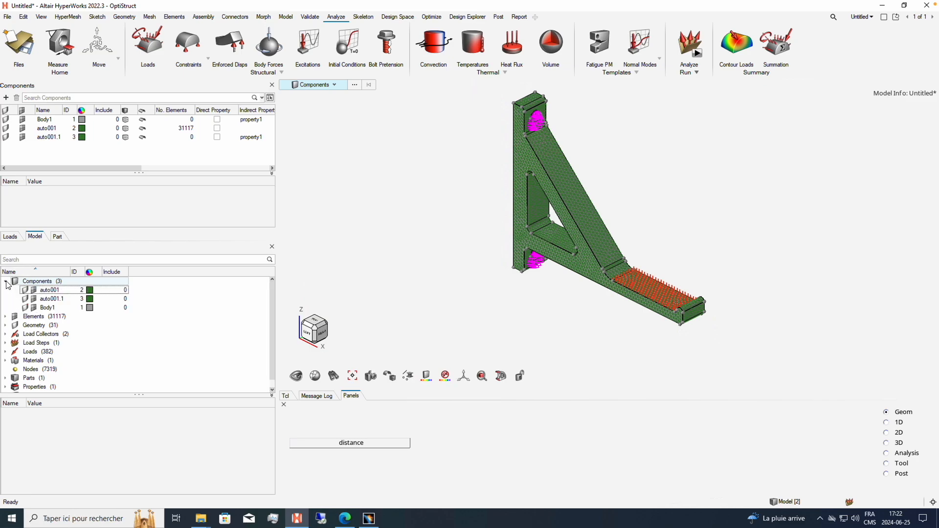
left_click(51, 290)
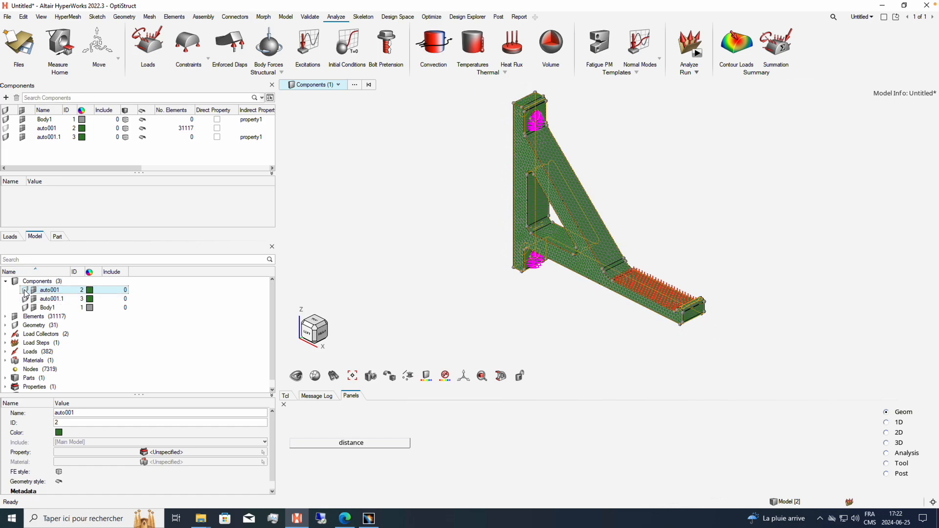
left_click(5, 326)
left_click(14, 335)
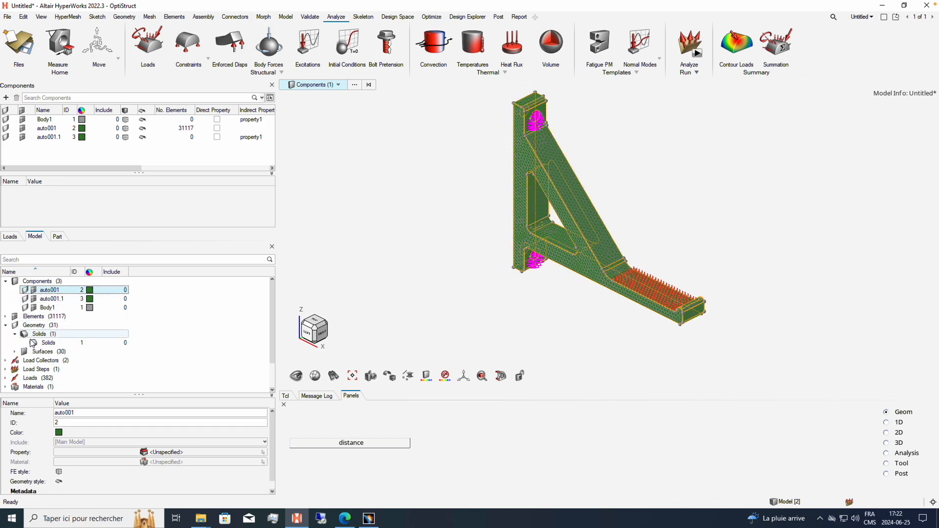
left_click(34, 343)
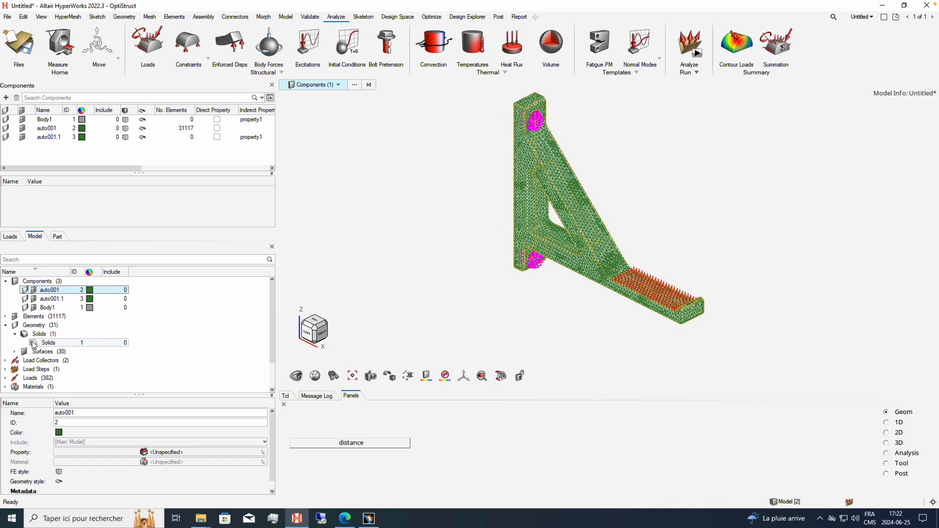
Identify component auto001 by toggling its display and rename it as vrai corps
left_click(27, 294)
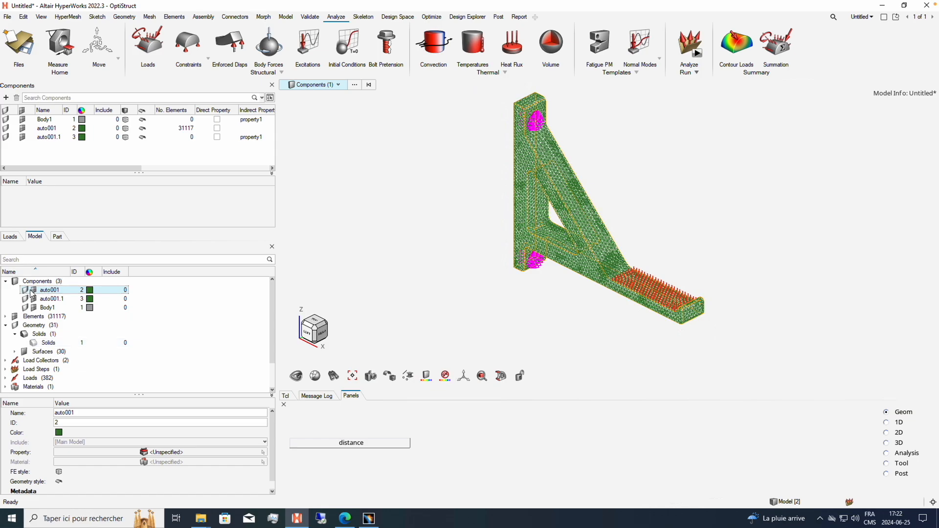
left_click(35, 293)
left_click(35, 293)
left_click(34, 293)
left_click(34, 293)
right_click(49, 294)
left_click(89, 409)
double_click(88, 413)
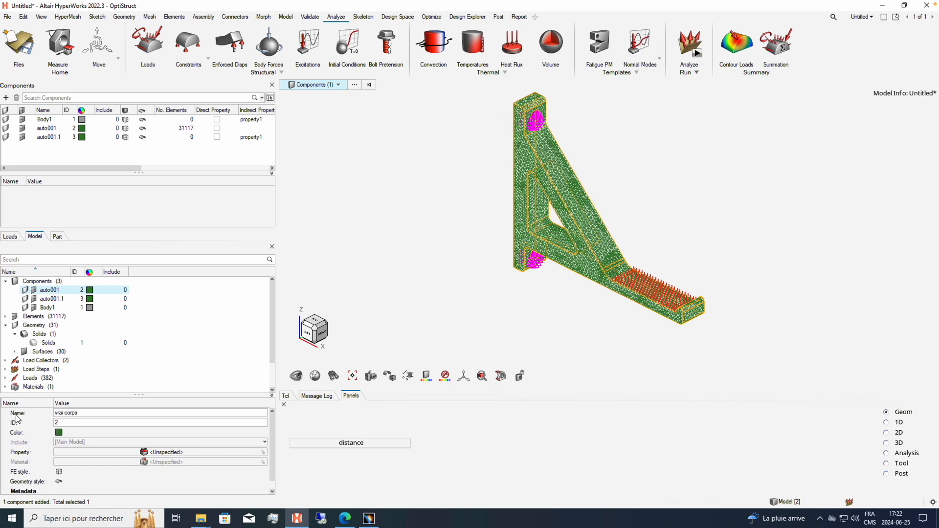
key("Return")
Assign property1 as the property of the vrai corps component
left_click(48, 291)
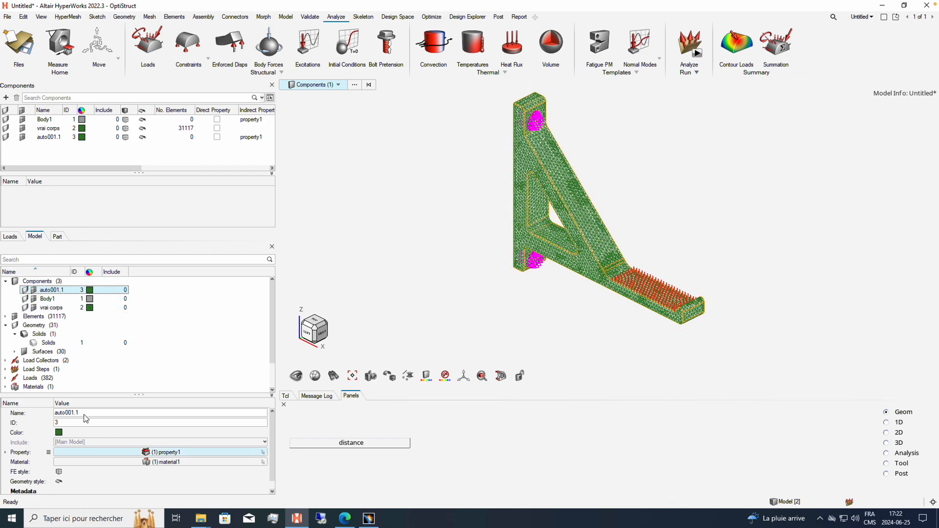
left_click(48, 299)
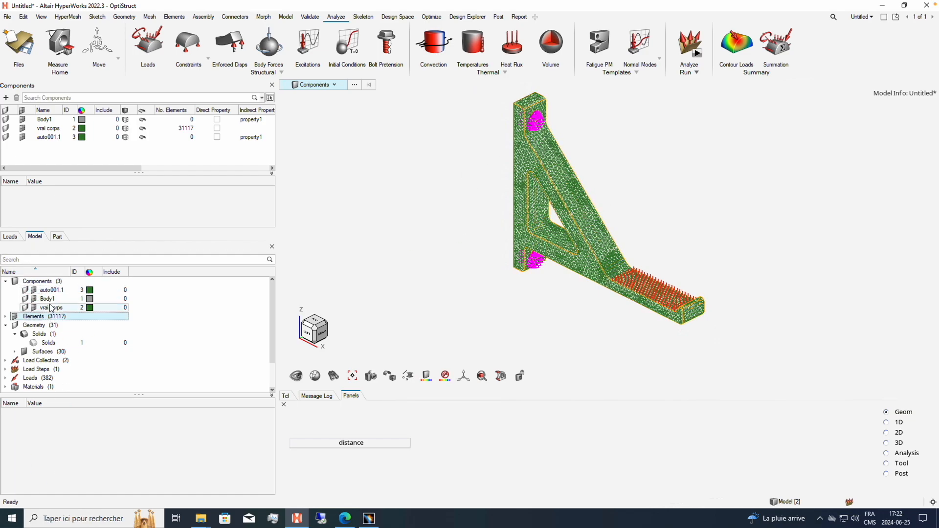
left_click(52, 307)
left_click(152, 454)
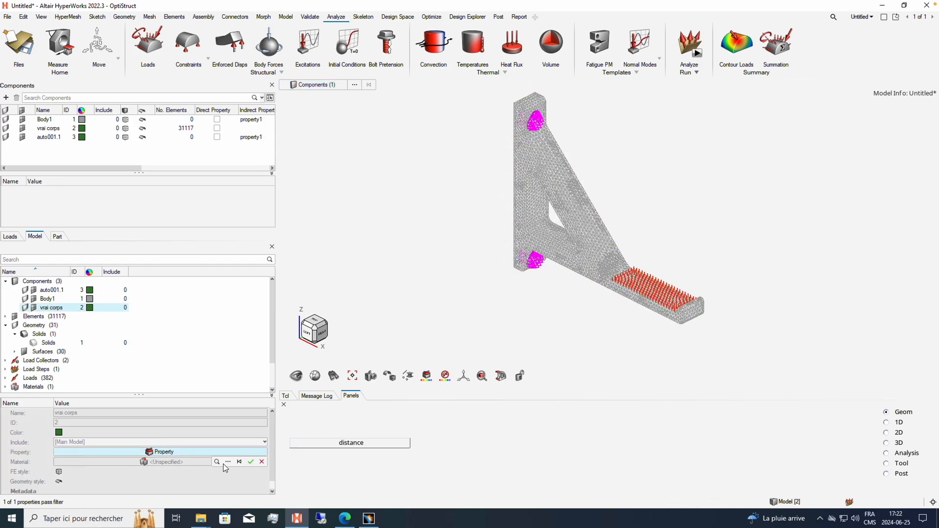
left_click(162, 452)
left_click(73, 404)
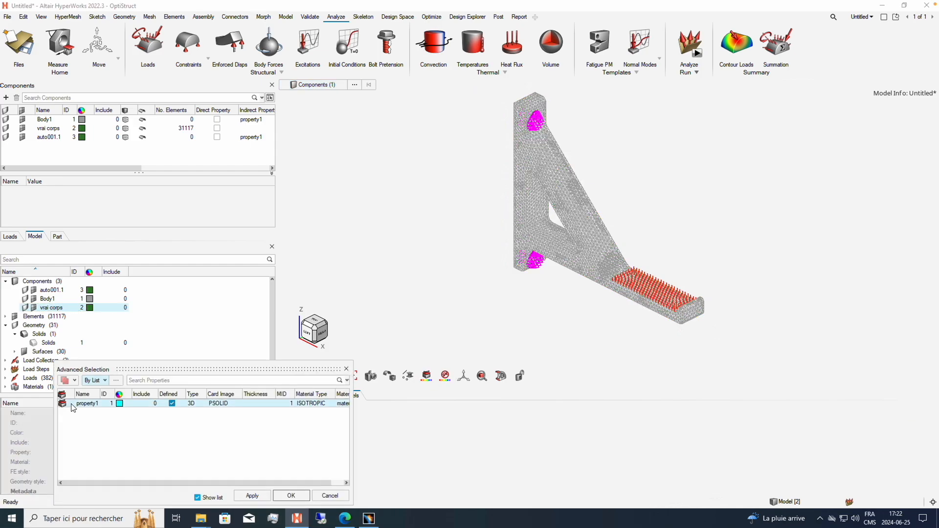
left_click(292, 496)
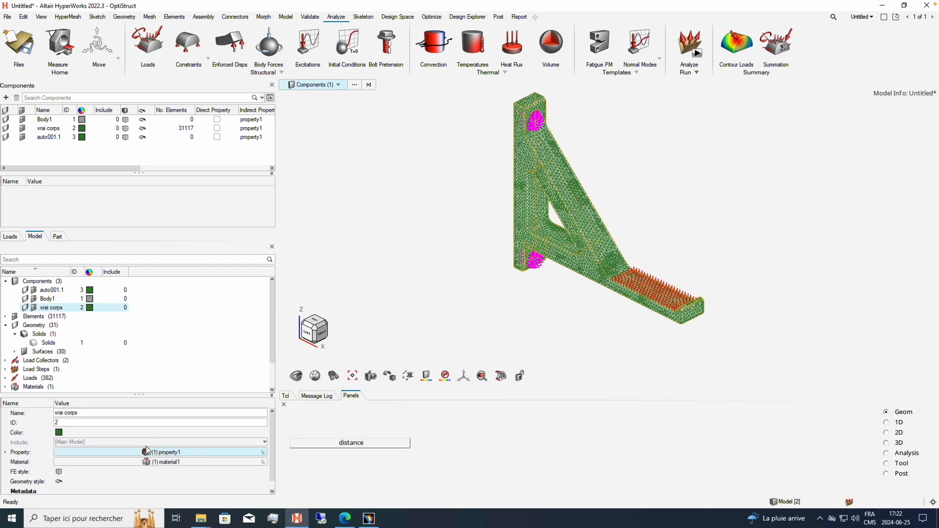
Launch the analysis and export the model as an OptiStruct file named bracket in the Bureau folder
left_click(5, 282)
left_click(5, 299)
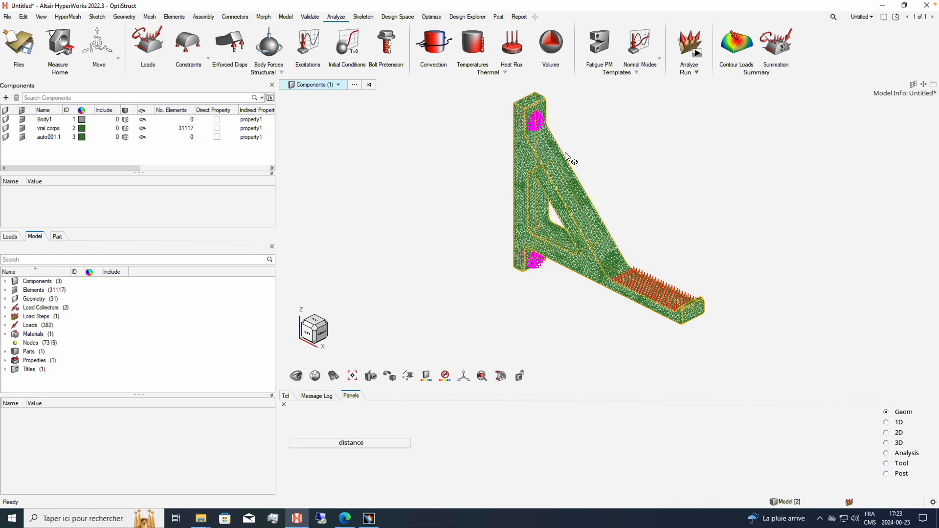
left_click(703, 59)
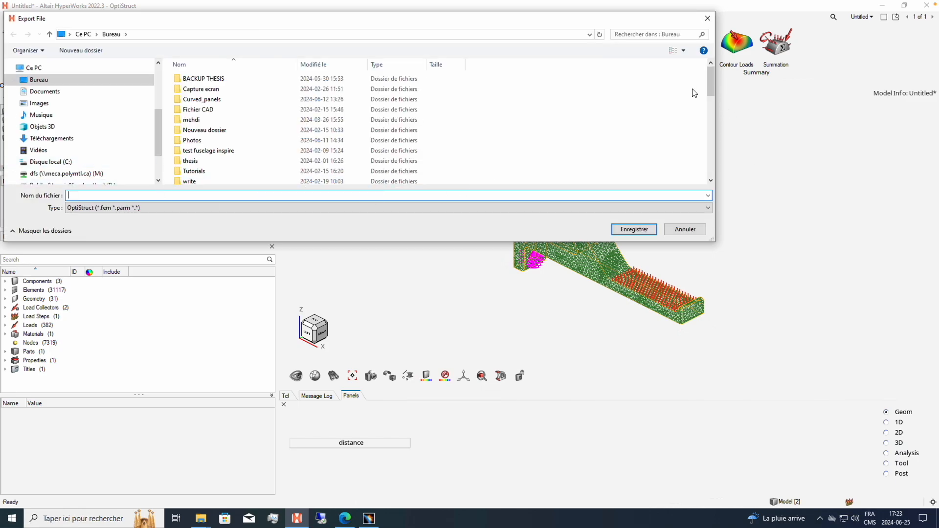
type("bracket")
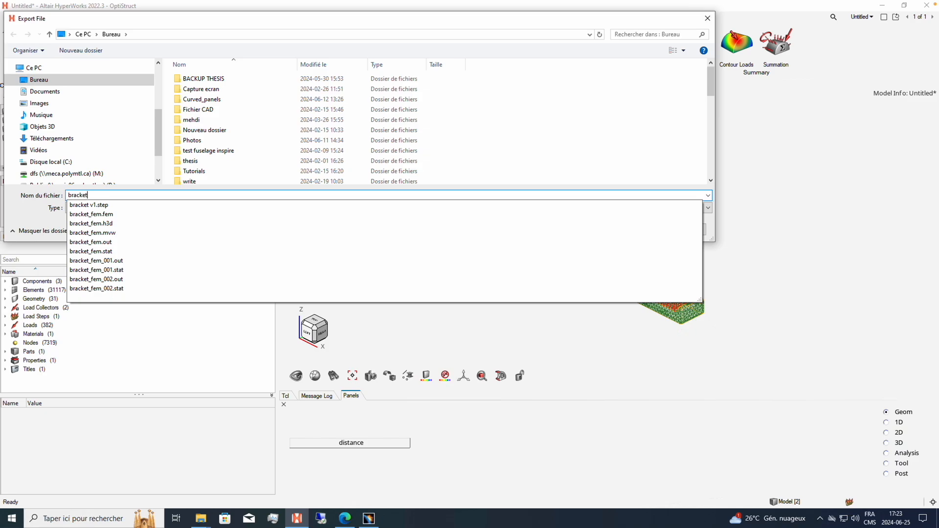
key("Return")
left_click(533, 286)
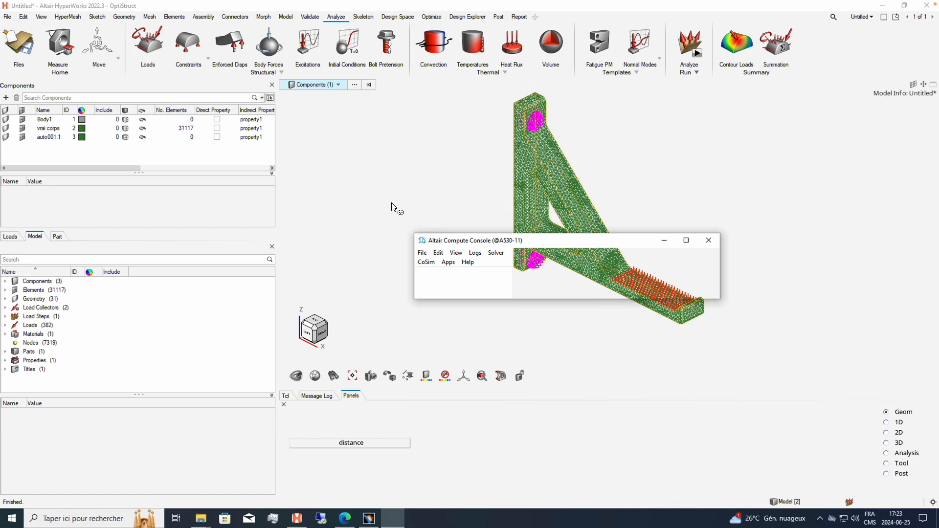
Run the OptiStruct solver on bracket.fem and open the results of the completed job
left_click_drag(478, 241, 372, 197)
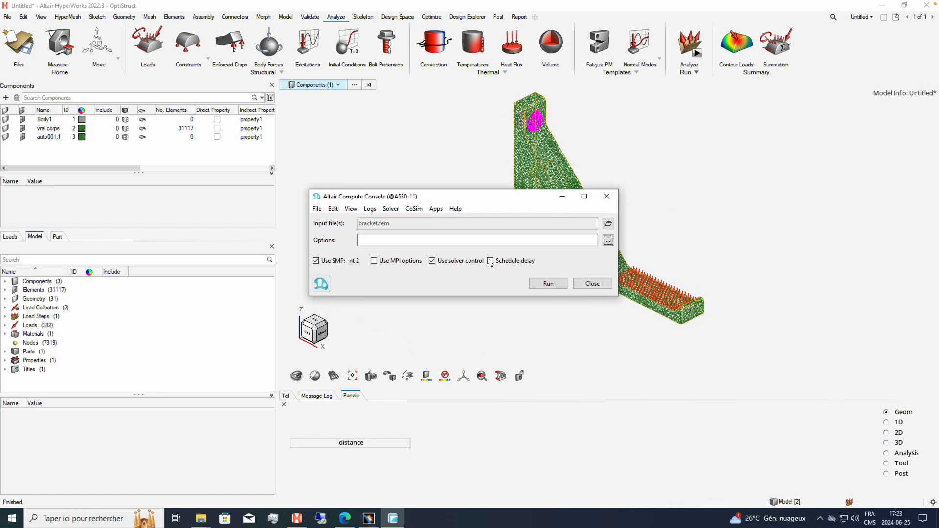
left_click(548, 283)
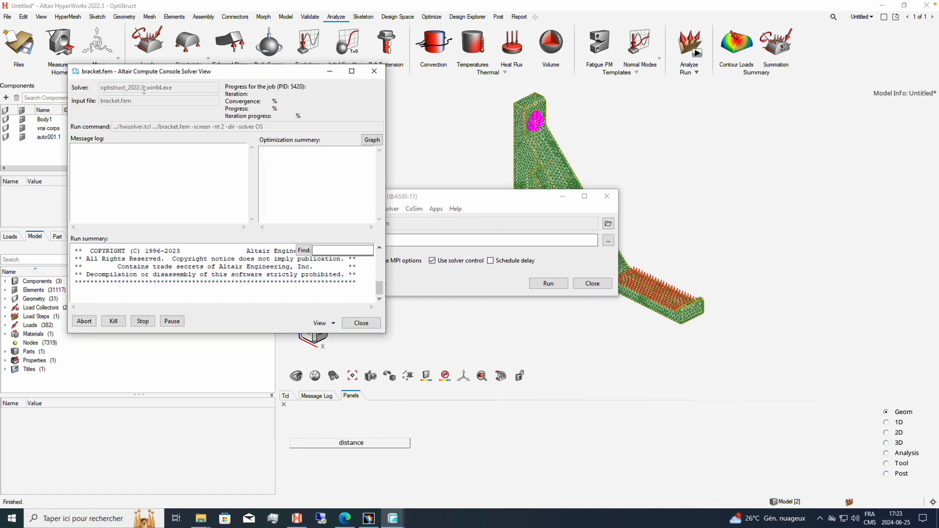
left_click_drag(156, 75, 289, 72)
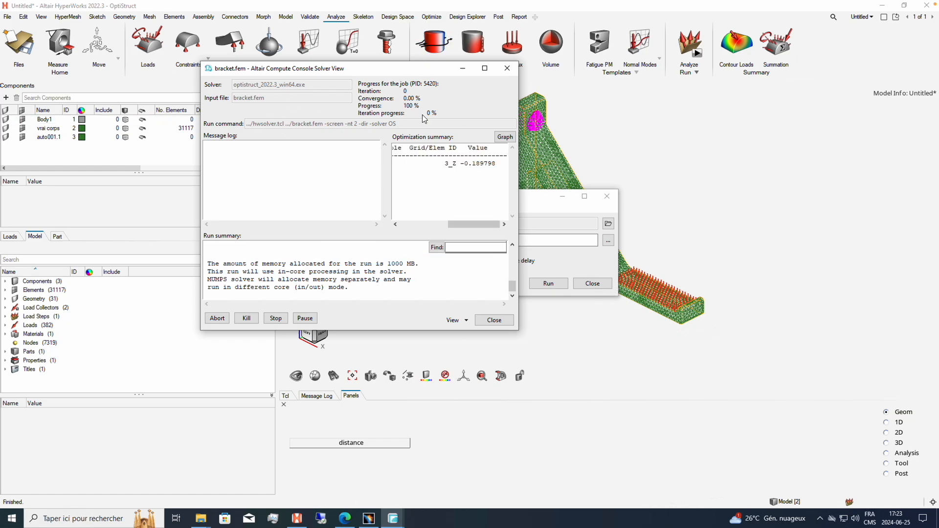
left_click_drag(473, 227, 505, 156)
left_click(418, 320)
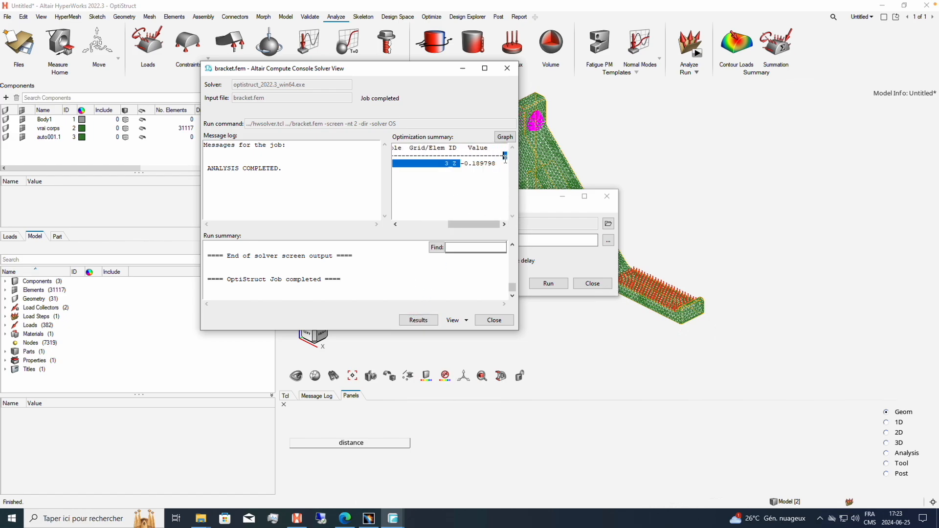
Examine the column headings and maximum displacement entry in the solver's optimization summary
left_click(503, 165)
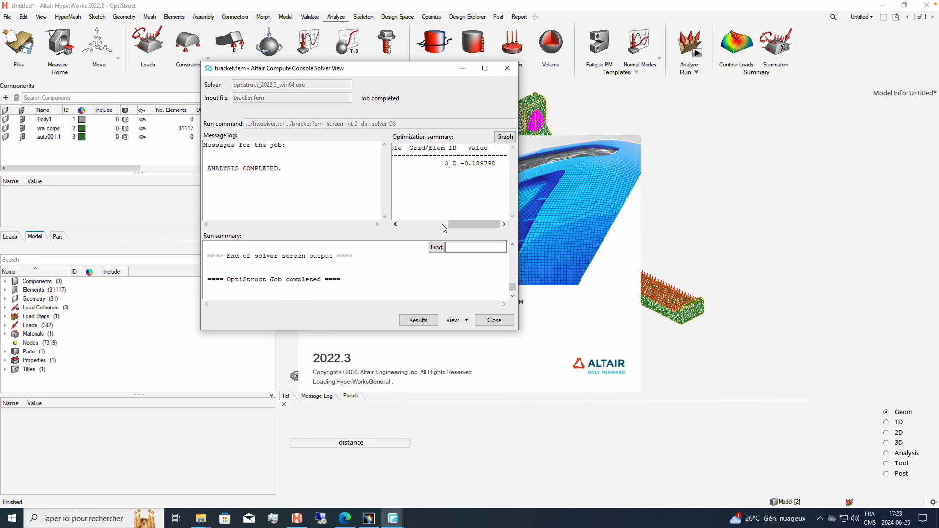
left_click_drag(479, 224, 430, 224)
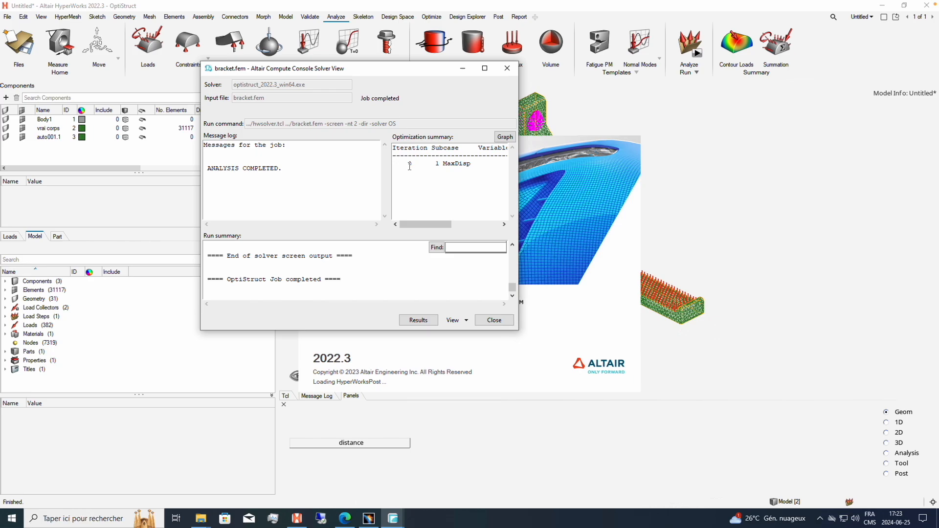
left_click_drag(395, 148, 432, 148)
left_click(431, 148)
left_click_drag(394, 148, 508, 157)
left_click(390, 168)
left_click(507, 137)
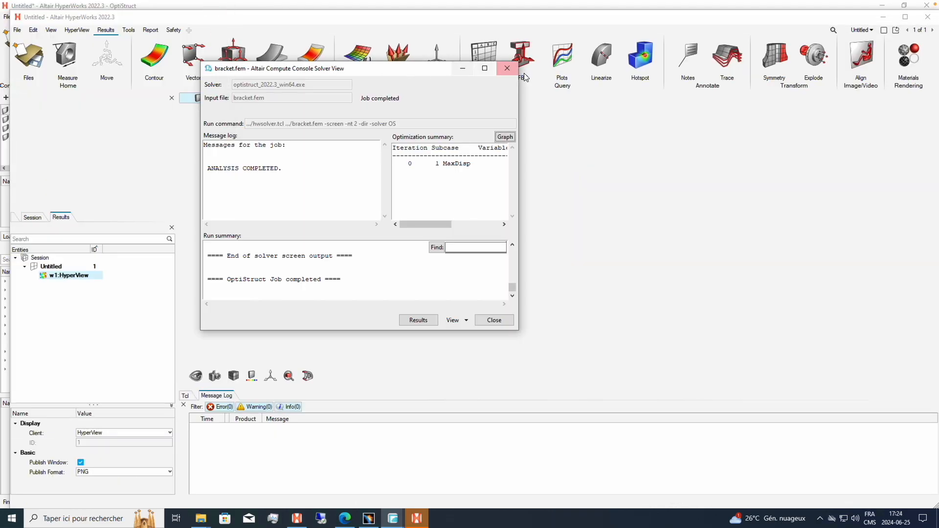
Minimise the solver view, maximise the results window and contour the bracket's Displacement (v) magnitude
left_click(464, 68)
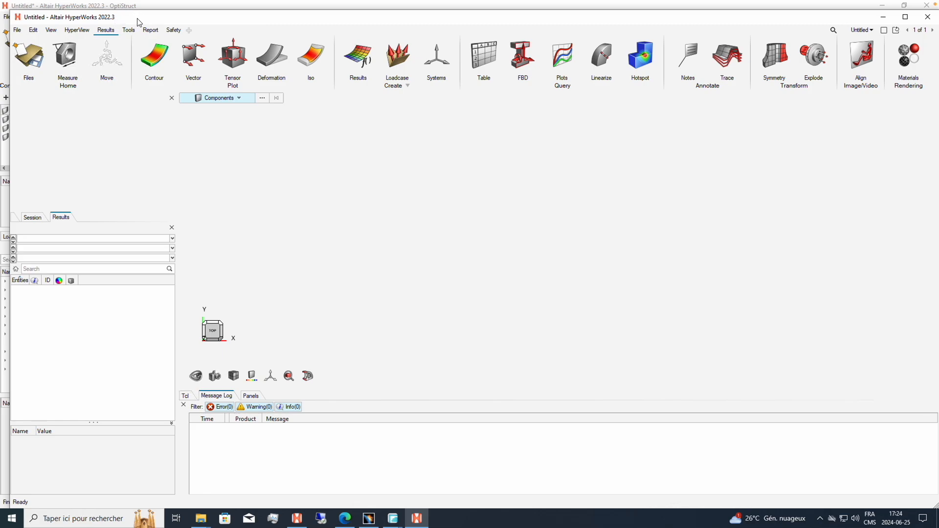
left_click_drag(138, 22, 143, 0)
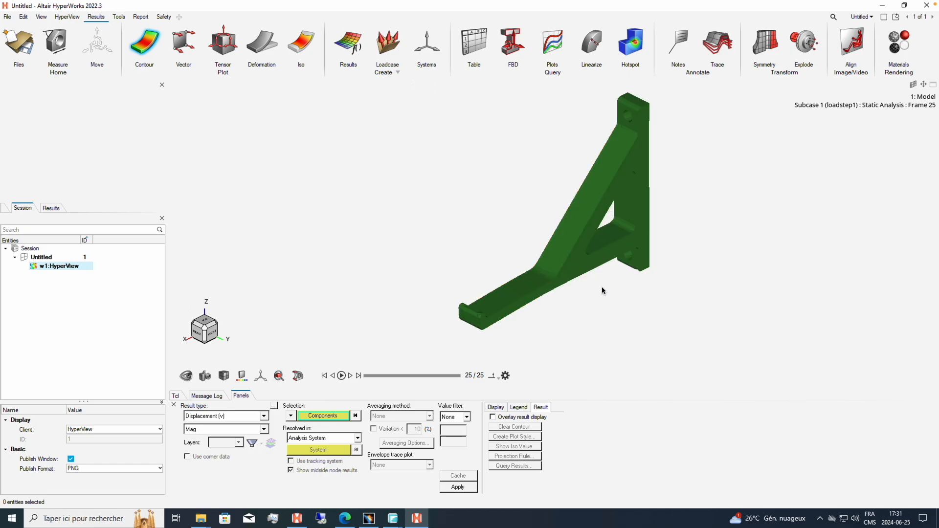
left_click(264, 417)
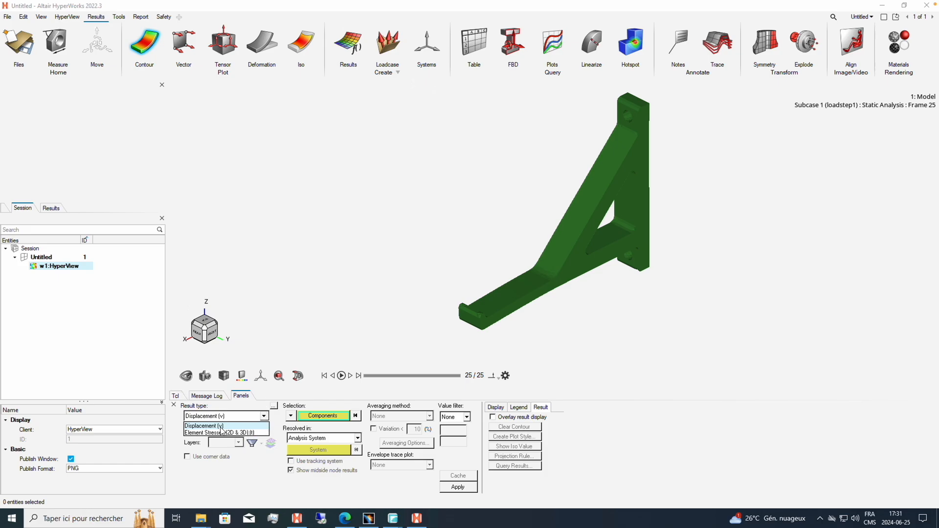
left_click(462, 498)
left_click(459, 488)
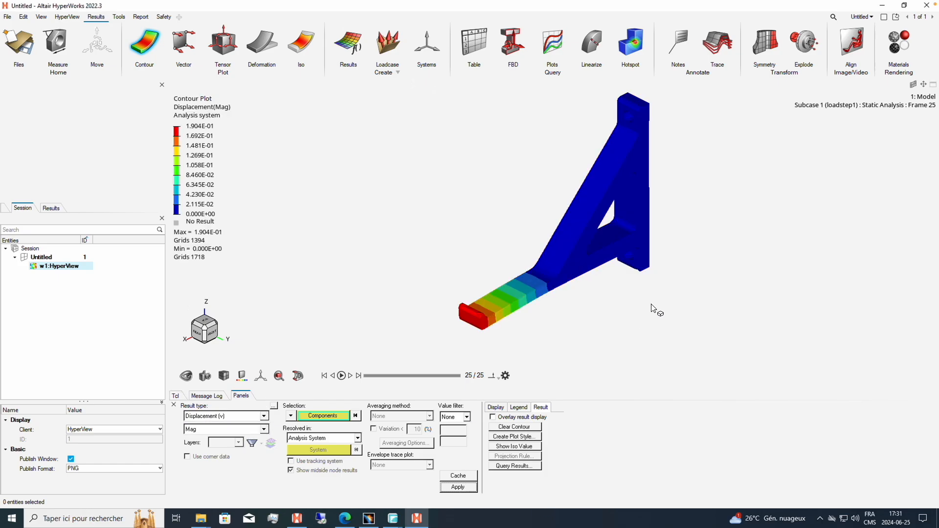
Inspect the displacement contour in the right-side view while scrubbing through the animation to its last frame
right_click_drag(652, 308, 605, 308)
middle_click_drag(605, 308, 656, 204)
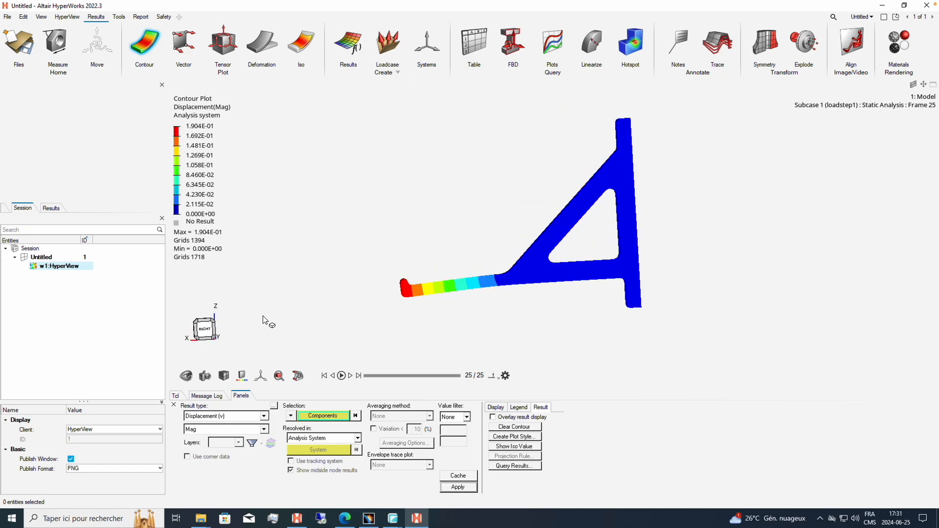
left_click(205, 328)
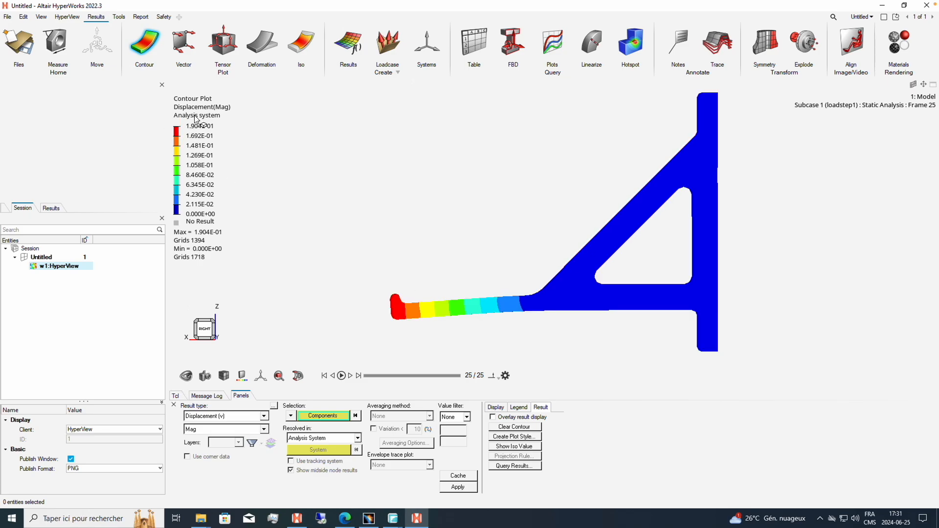
left_click(373, 377)
left_click_drag(374, 381, 467, 383)
Try uniform deformation scale factors of 1 and 100, scrubbing the animation to compare the deformed shapes
left_click(258, 47)
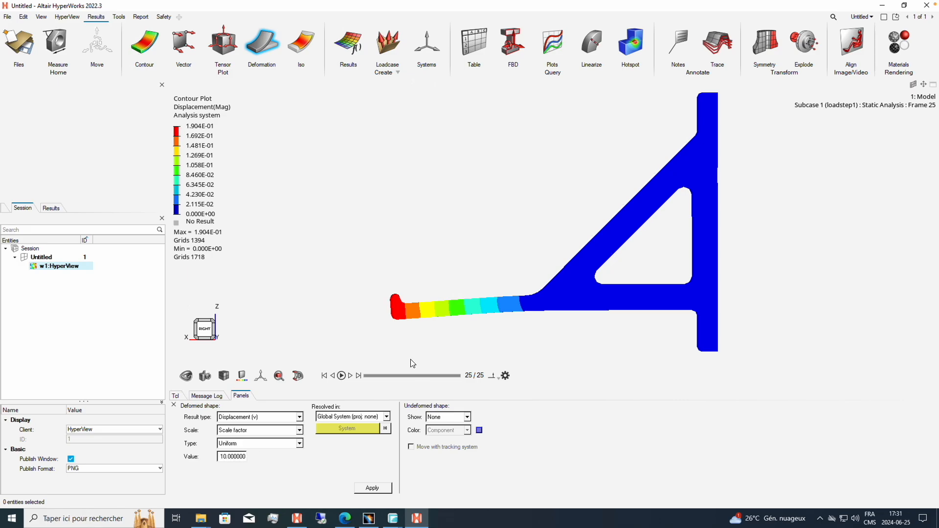
double_click(237, 460)
type("1")
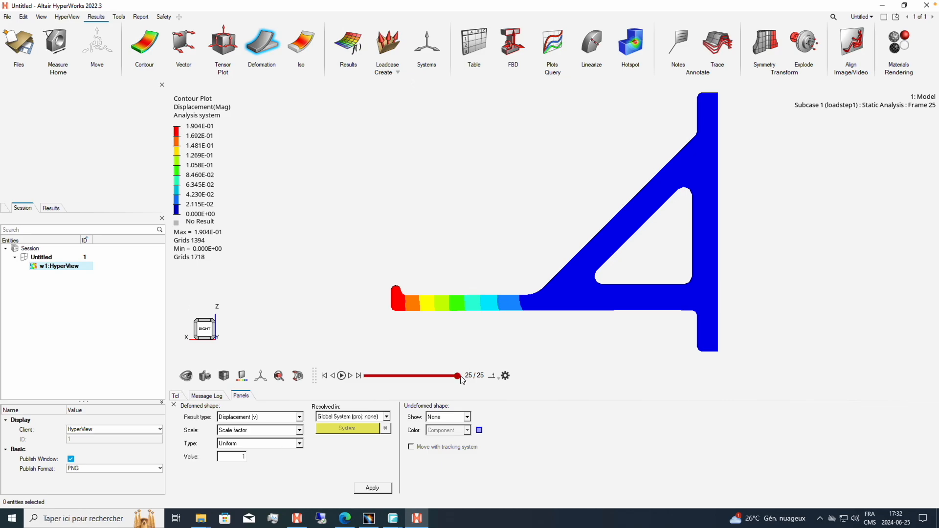
left_click(405, 376)
left_click_drag(404, 374, 359, 378)
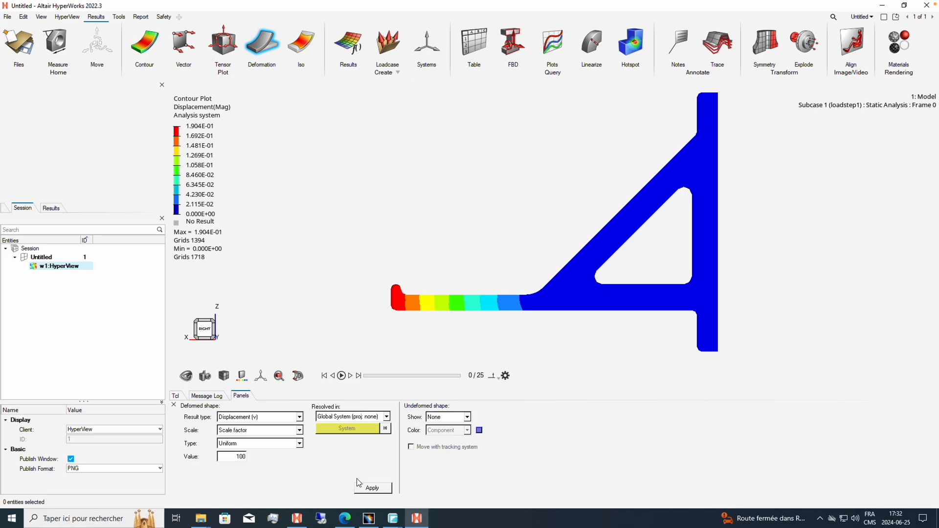
mouse_move(366, 376)
left_mouse_down()
mouse_move(444, 383)
mouse_move(376, 384)
left_mouse_up()
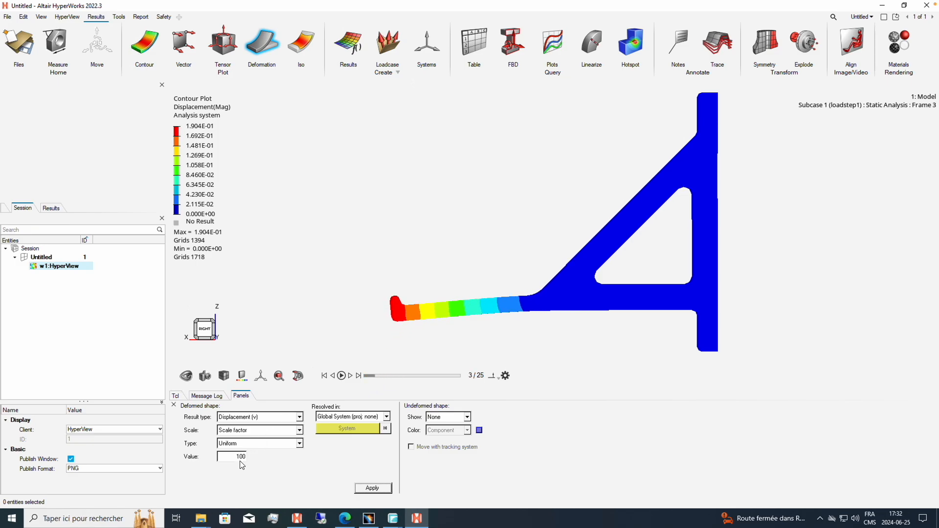
Set the uniform deformation scale factor to 20 and advance the animation to frame 23
left_click(242, 458)
type("20")
left_click_drag(370, 376, 452, 381)
left_click(299, 417)
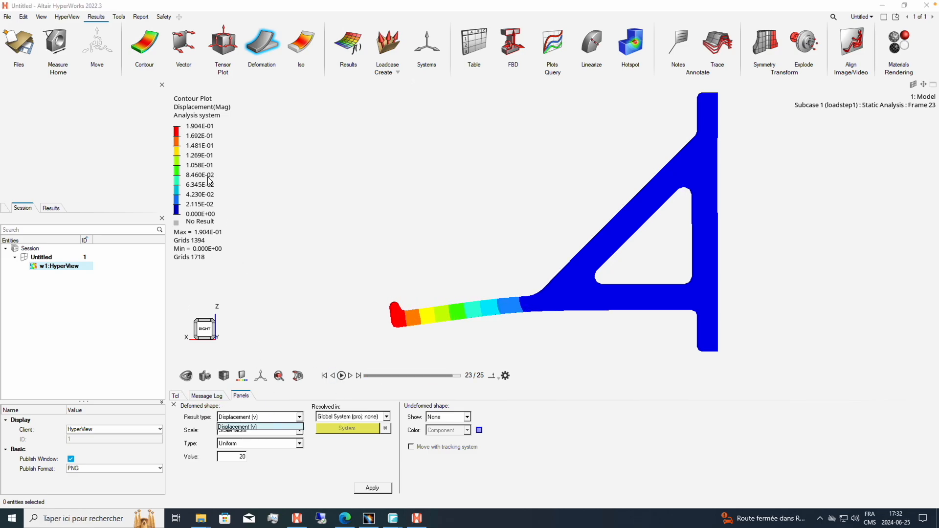
Contour the bracket's Element Stresses (2D & 3D) with the vonMises component
left_click(155, 36)
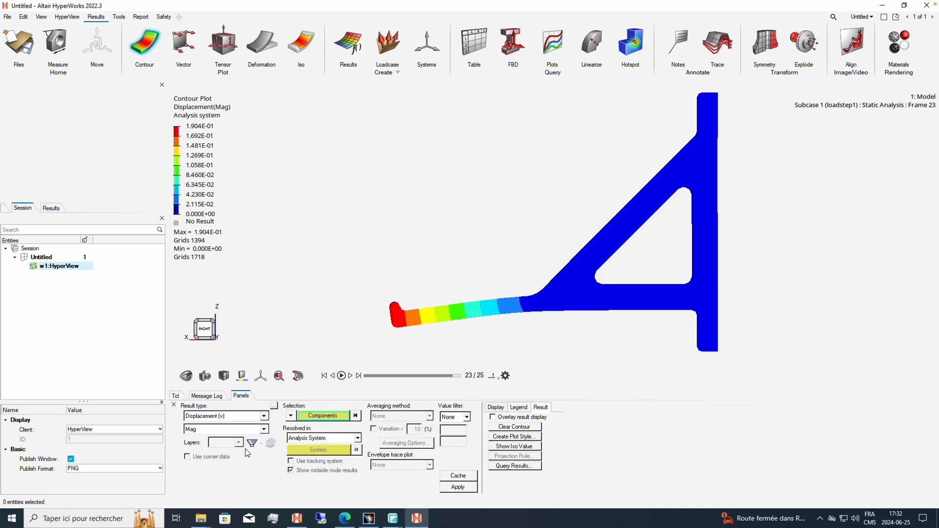
left_click(263, 416)
left_click(225, 435)
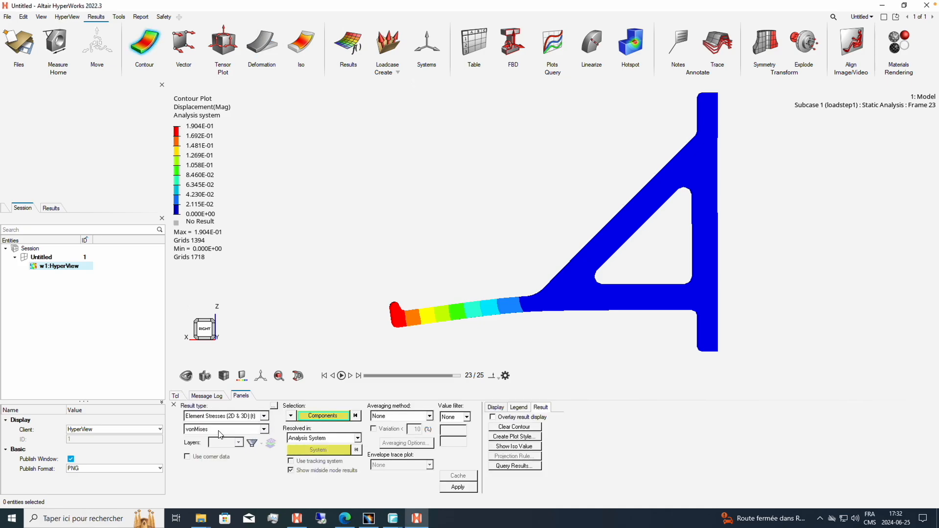
left_click(458, 487)
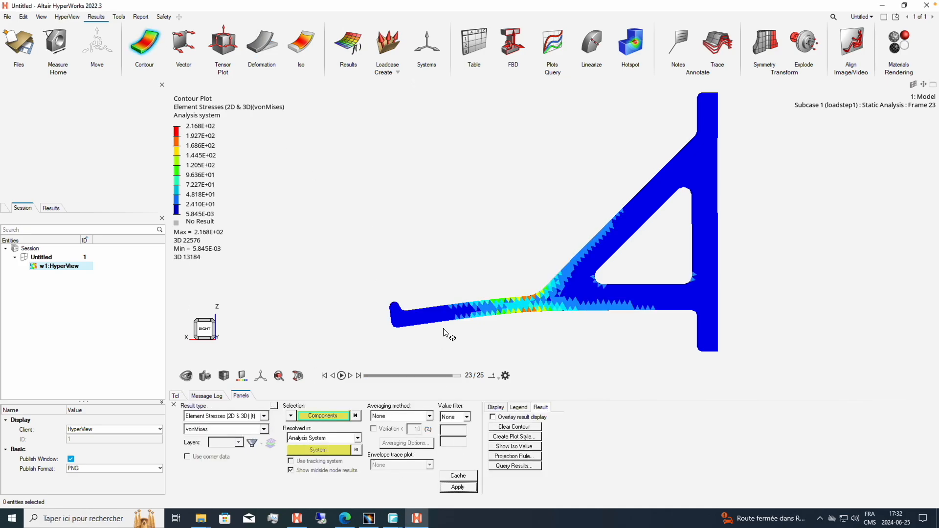
Apply the Simple averaging method to the von Mises stress contour
left_click(429, 416)
left_click(391, 433)
left_click(458, 488)
Examine the averaged stresses where the bracket's arm meets the diagonal brace, moving the animation to frame 15
scroll(561, 222, "up", 1)
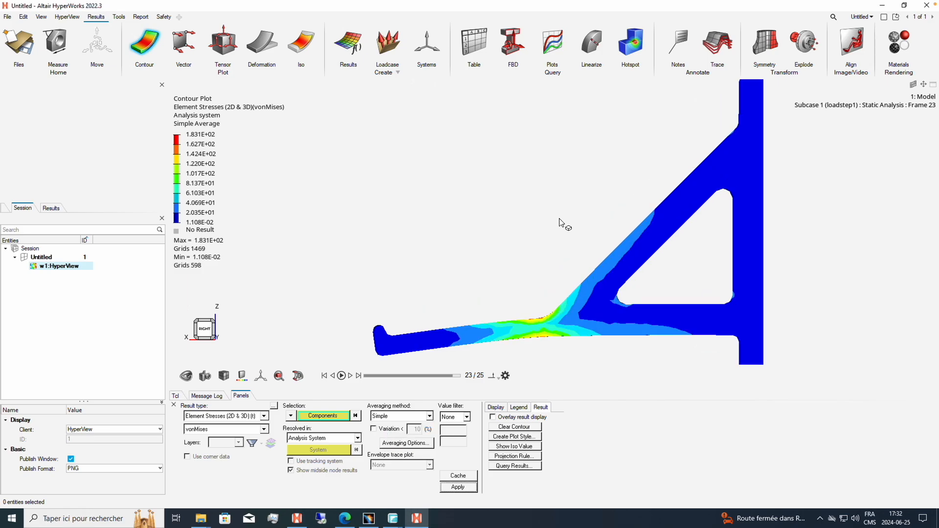
middle_click_drag(562, 222, 563, 268)
middle_click(553, 328)
right_click_drag(574, 193, 511, 278)
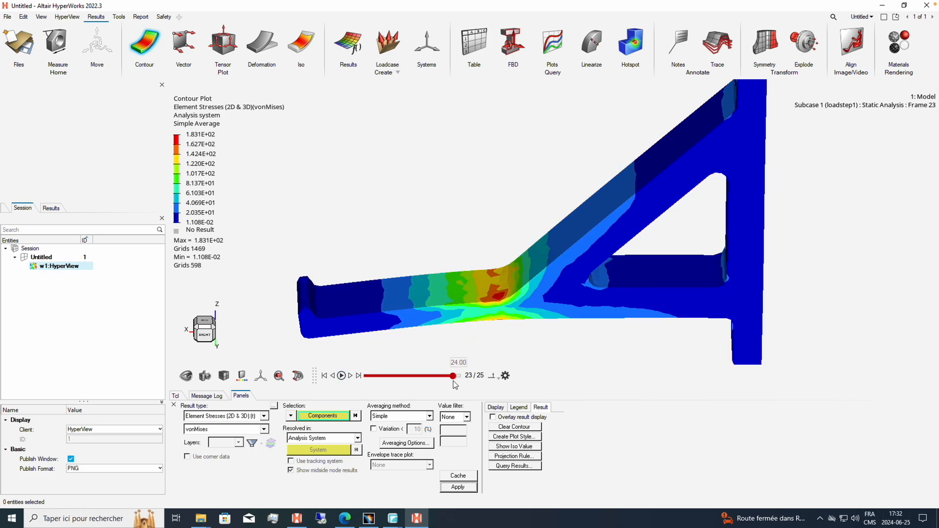
left_click_drag(453, 378, 421, 377)
right_click_drag(562, 283, 565, 276)
middle_click_drag(565, 276, 570, 220)
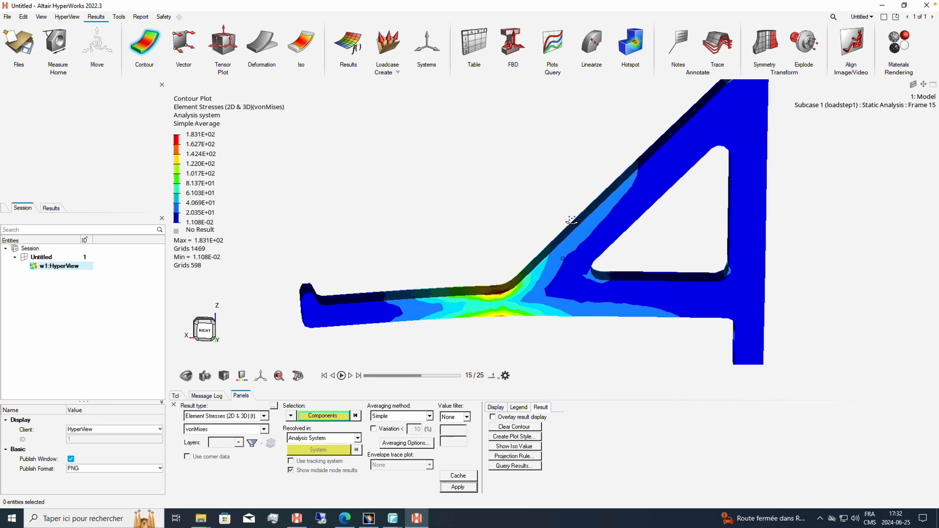
Inspect the averaged von Mises stresses from the bracket's side and isometric views, and return the animation to frame 0
scroll(582, 215, "up", 2)
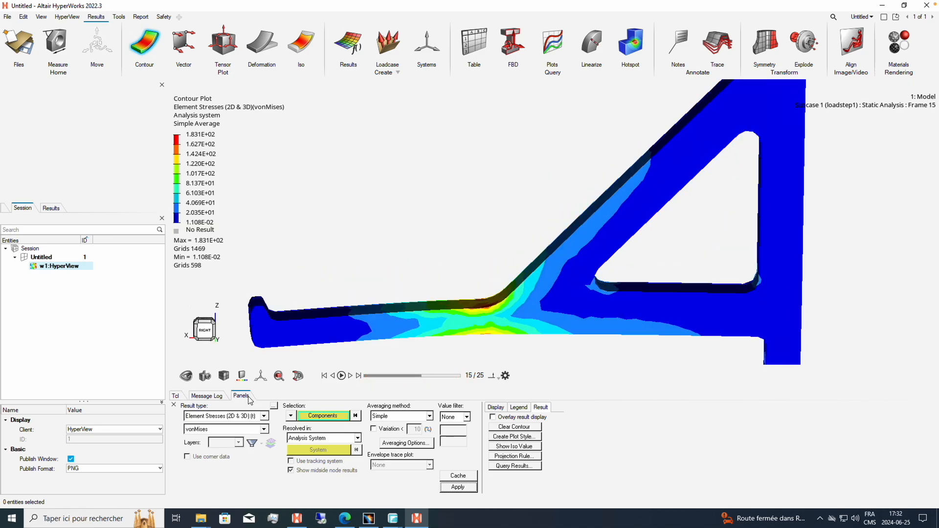
left_click(215, 329)
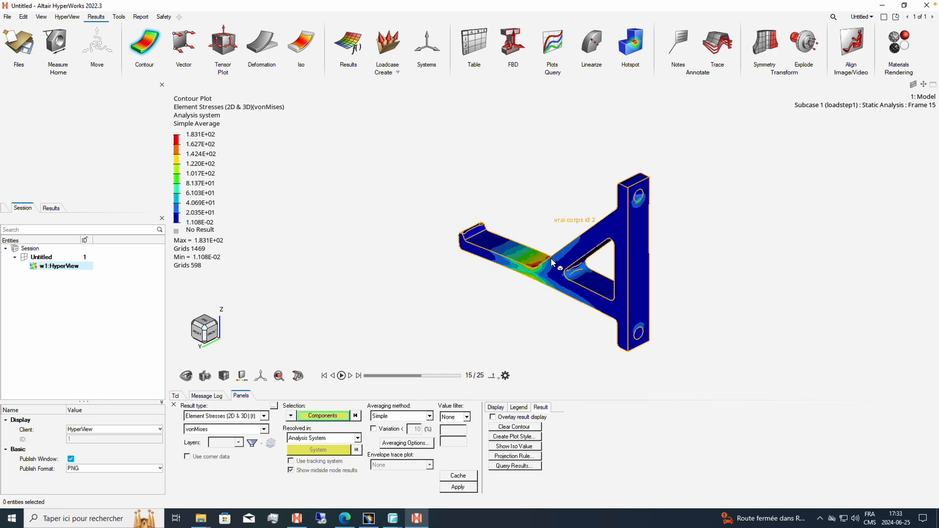
right_click_drag(582, 278, 595, 209)
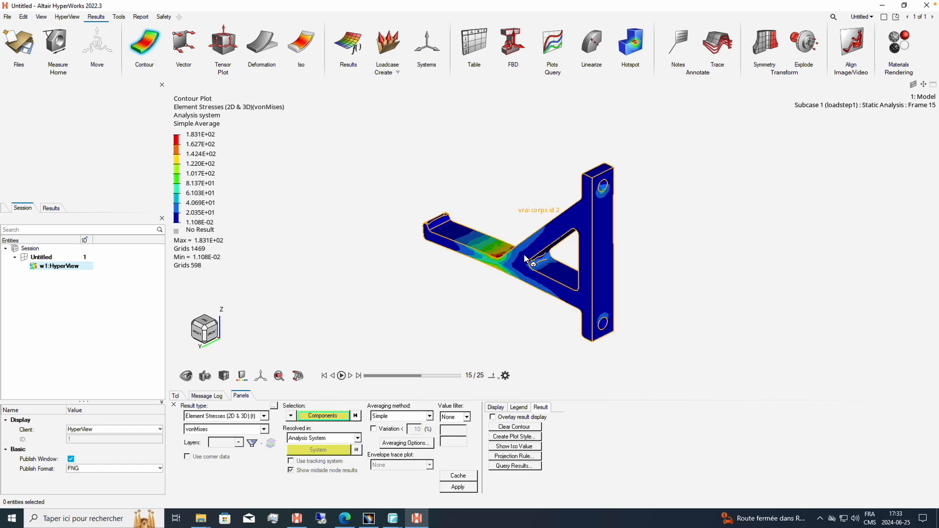
left_click(201, 339)
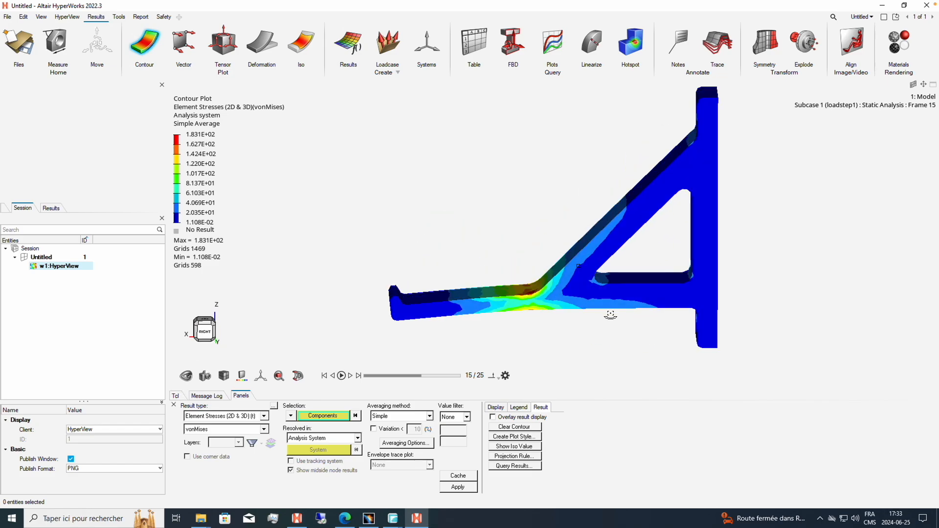
right_click_drag(611, 314, 512, 302)
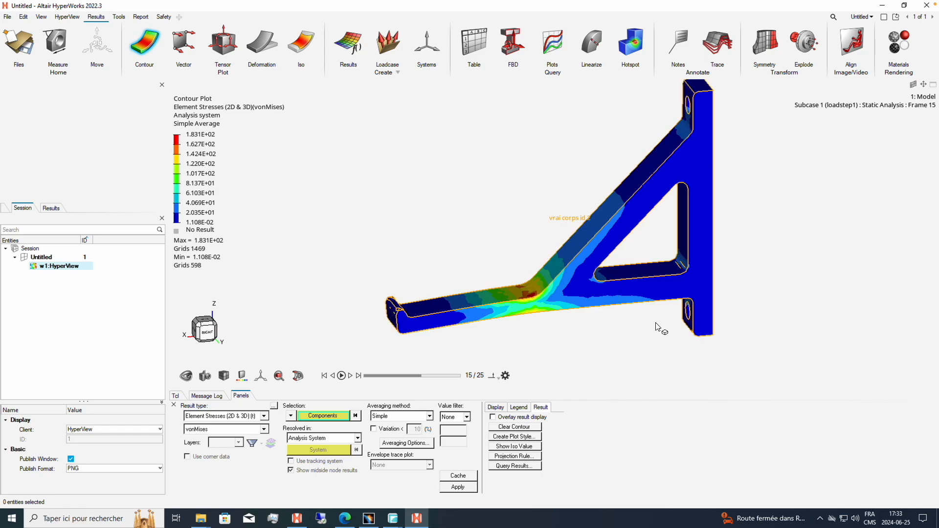
right_click_drag(663, 325, 670, 245)
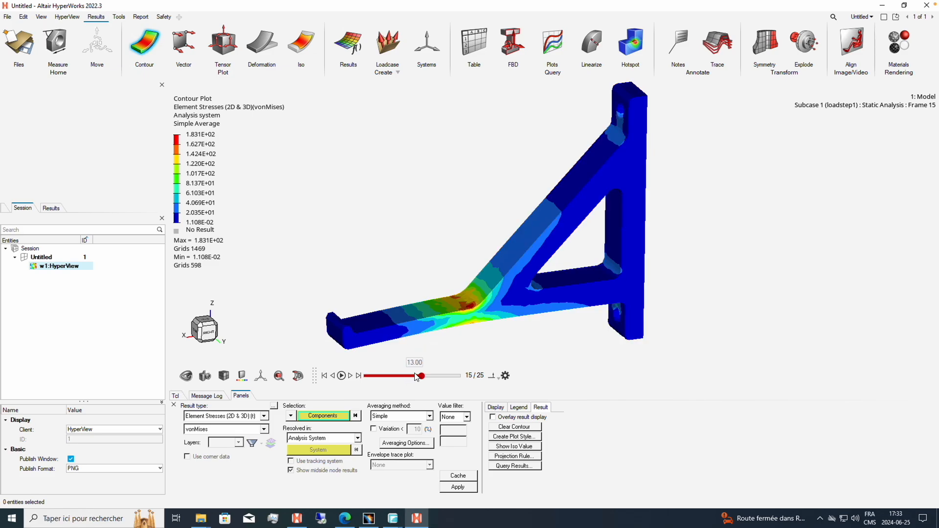
left_click_drag(422, 376, 365, 376)
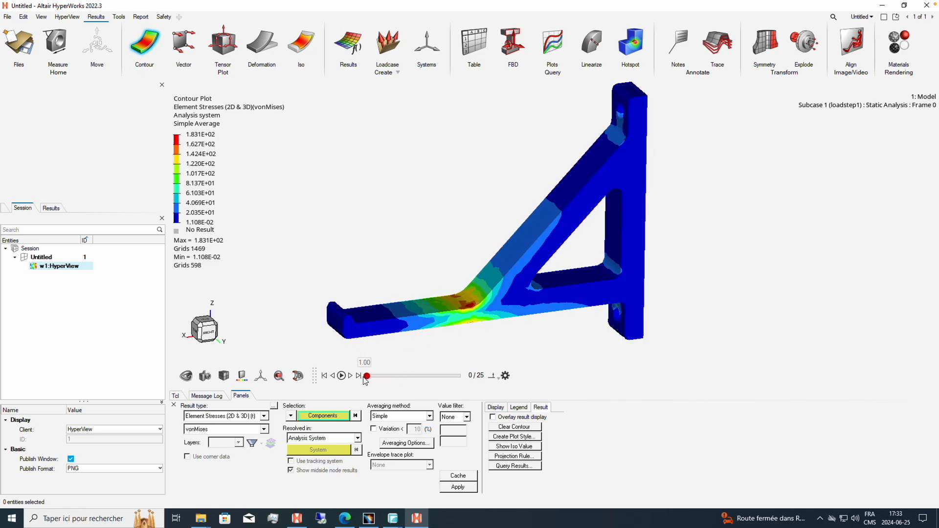
Examine the frame 0 stress contour around the arm-to-brace fillet and the triangular opening, finishing with an isometric view of the whole bracket
middle_click_drag(509, 278, 482, 288)
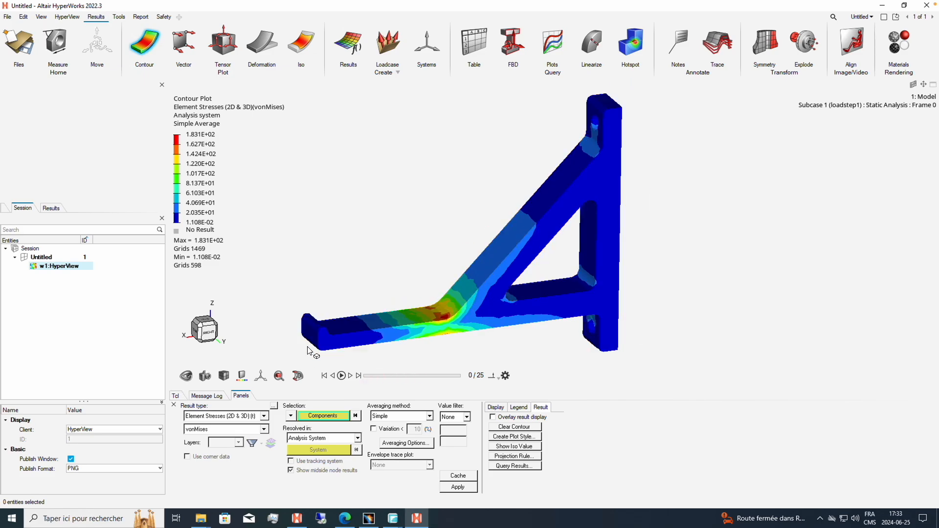
middle_click_drag(320, 283, 445, 294)
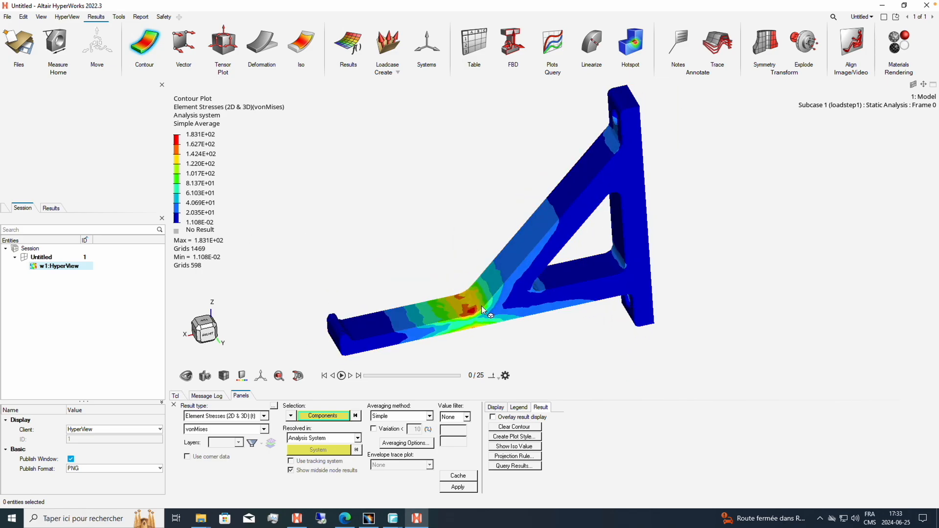
middle_click_drag(516, 246, 451, 267)
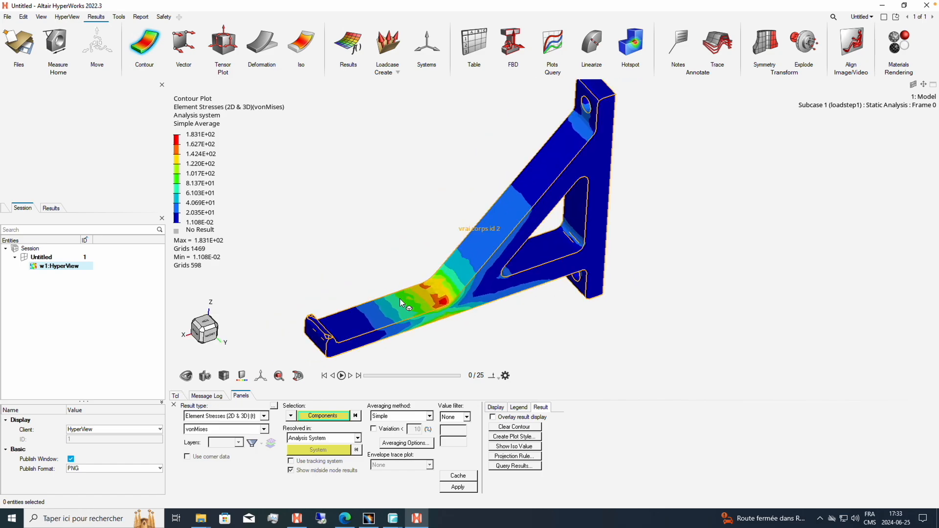
middle_click_drag(388, 311, 413, 257)
scroll(413, 248, "up", 3)
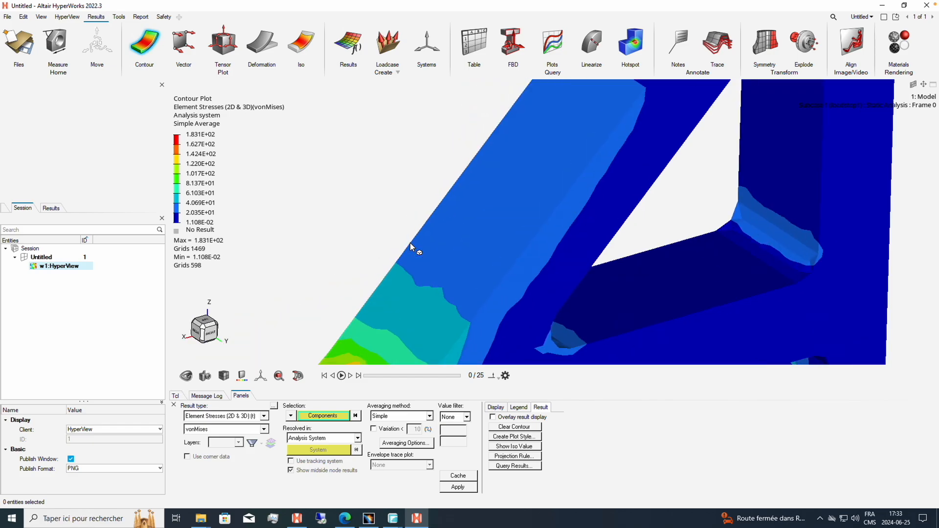
left_click(204, 331)
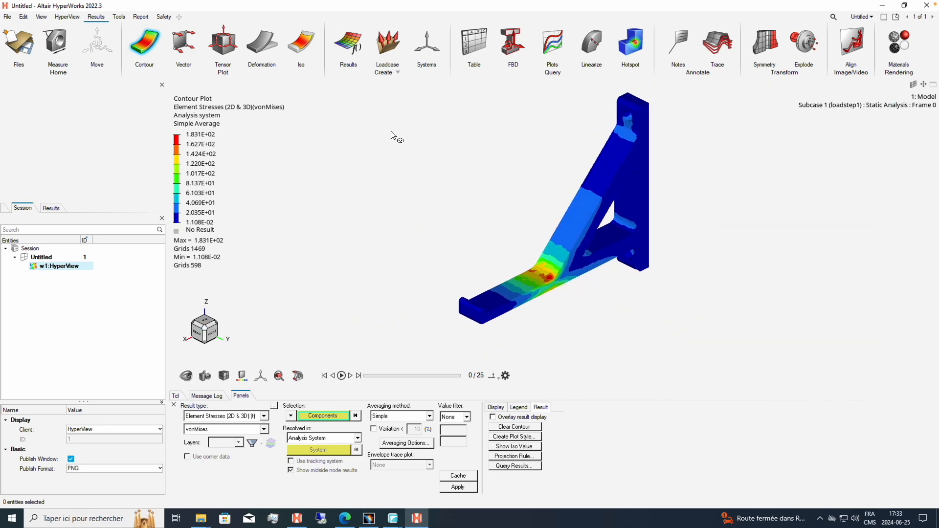